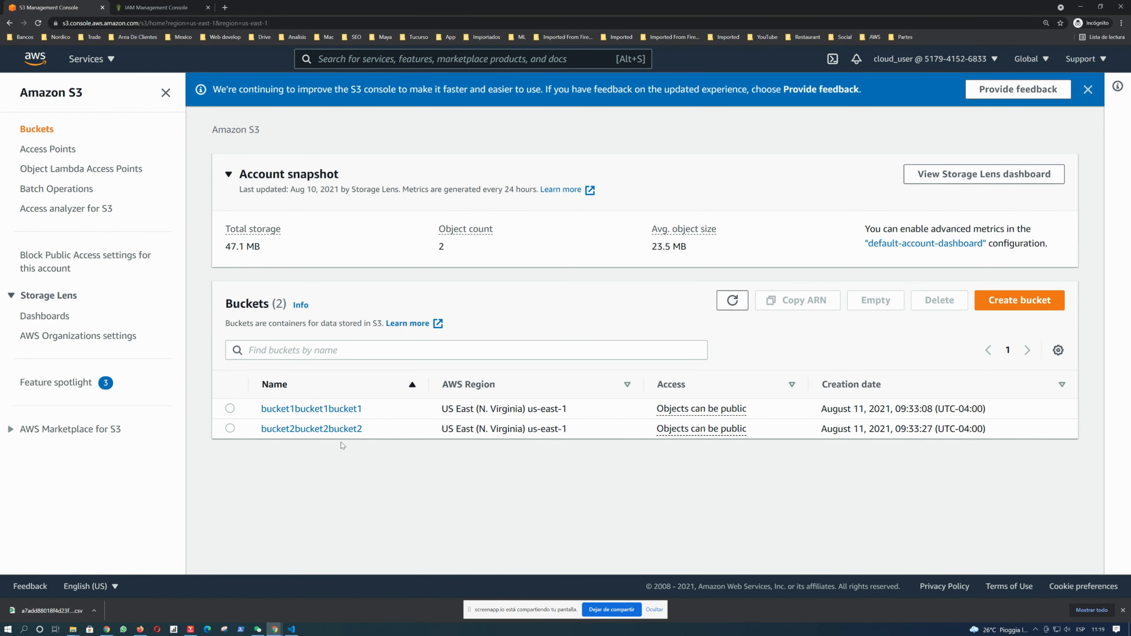
Open the bucket1bucket1bucket1 bucket and switch to Visual Studio Code to examine the bucket and image entries in manifest.csv.
{"action": "left_click", "coordinate": [312, 408]}
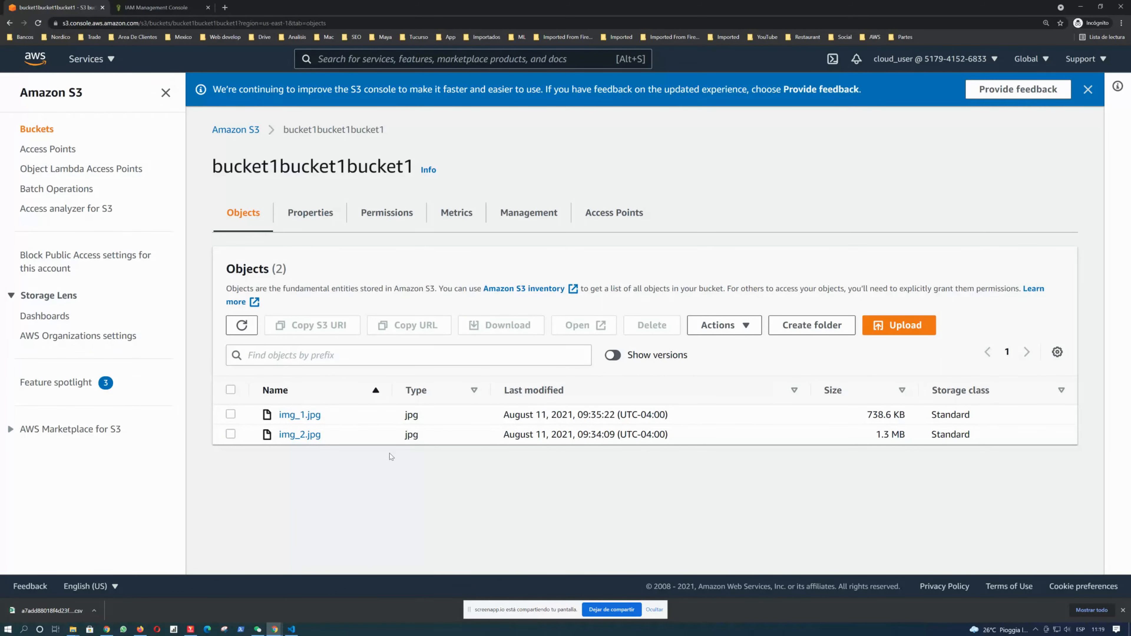
{"action": "left_click", "coordinate": [292, 630]}
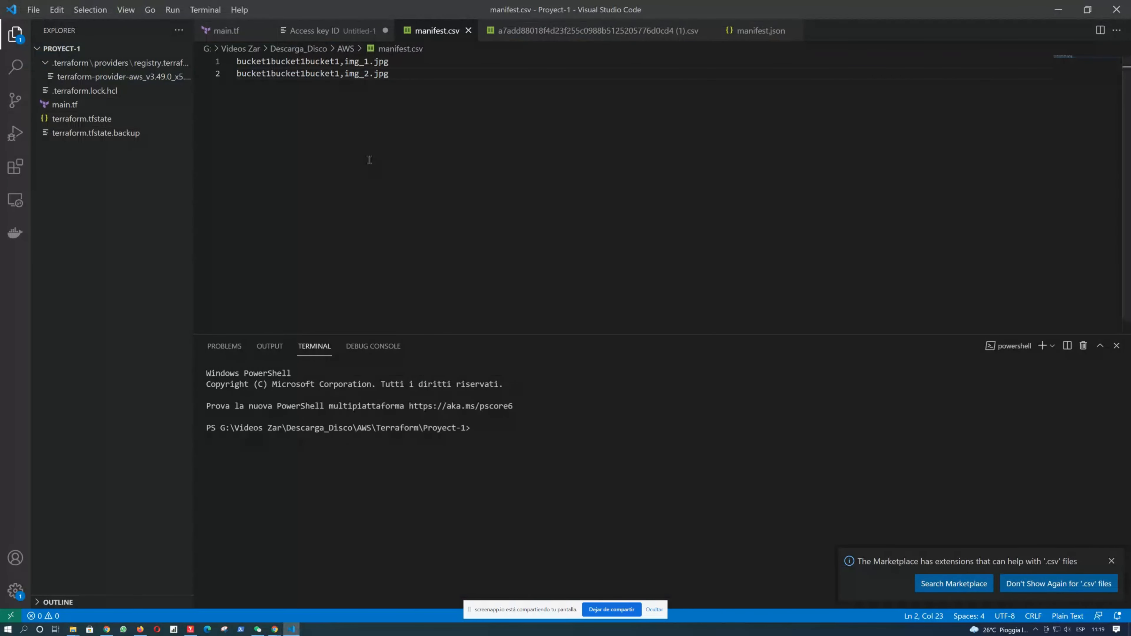
{"action": "left_click", "coordinate": [369, 151]}
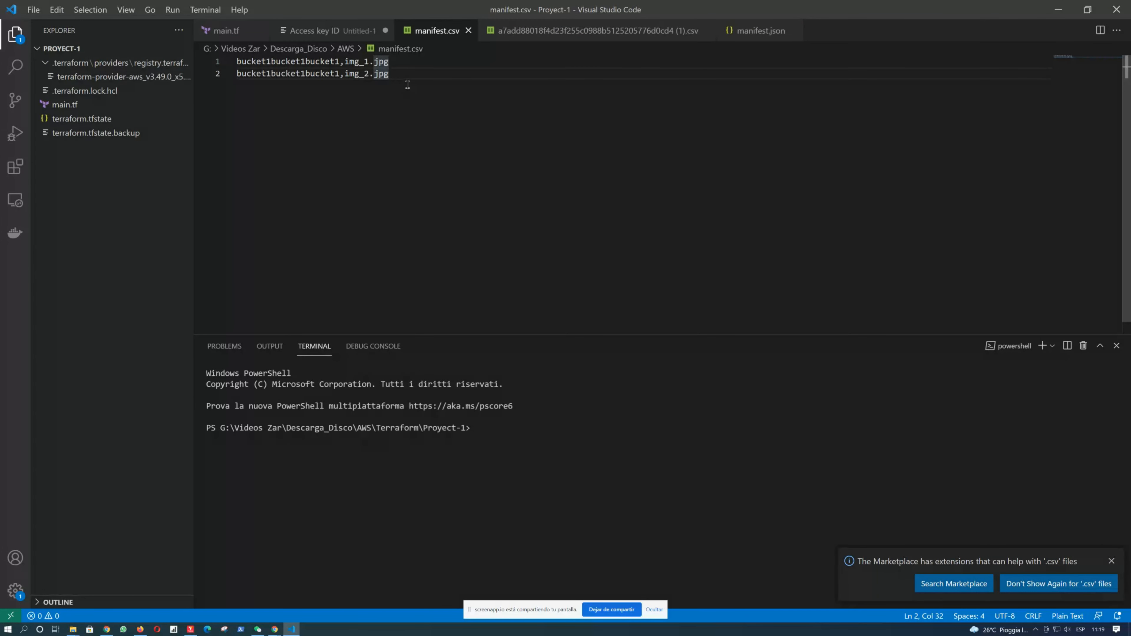
{"action": "key", "text": "ctrl+plus"}
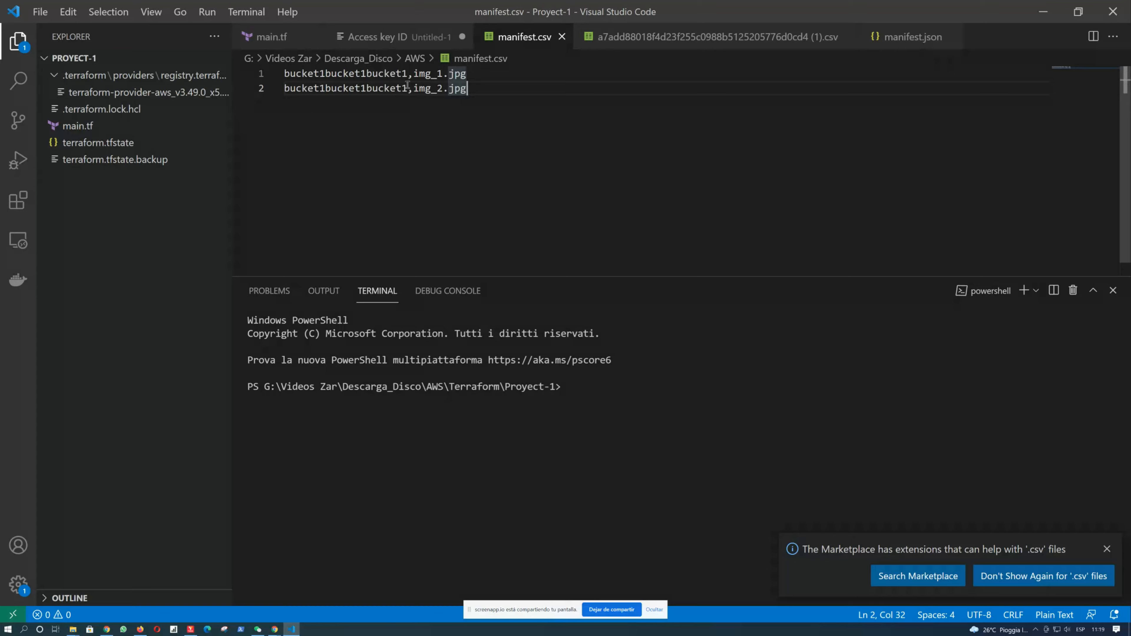
{"action": "key", "text": "ctrl+plus"}
{"action": "left_click_drag", "start_coordinate": [579, 109], "coordinate": [350, 109]}
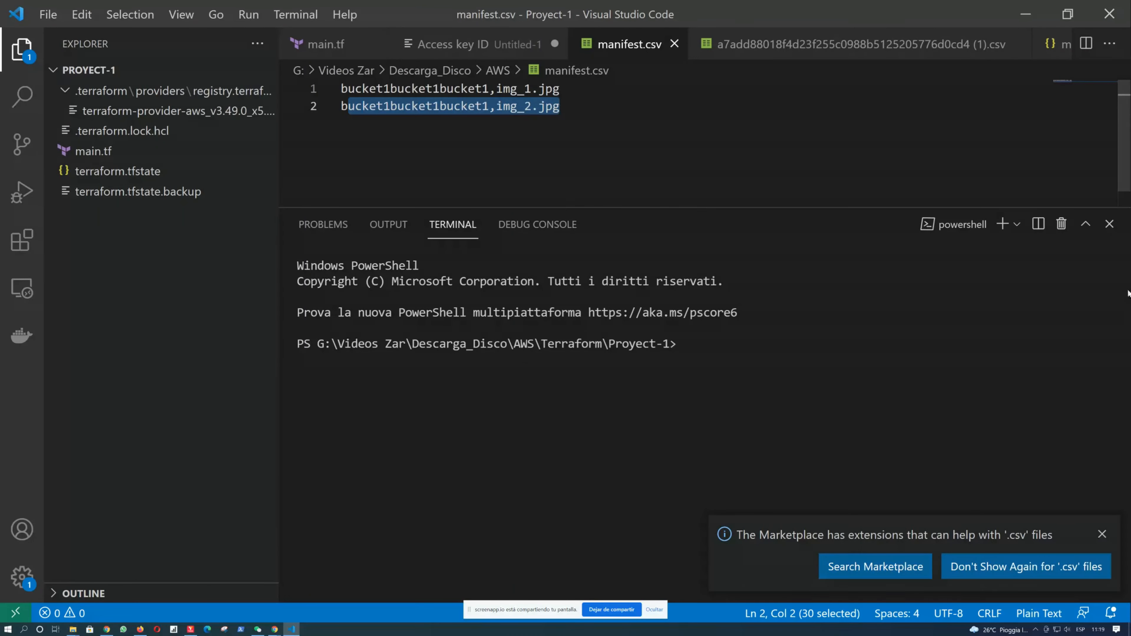
{"action": "left_click", "coordinate": [592, 167]}
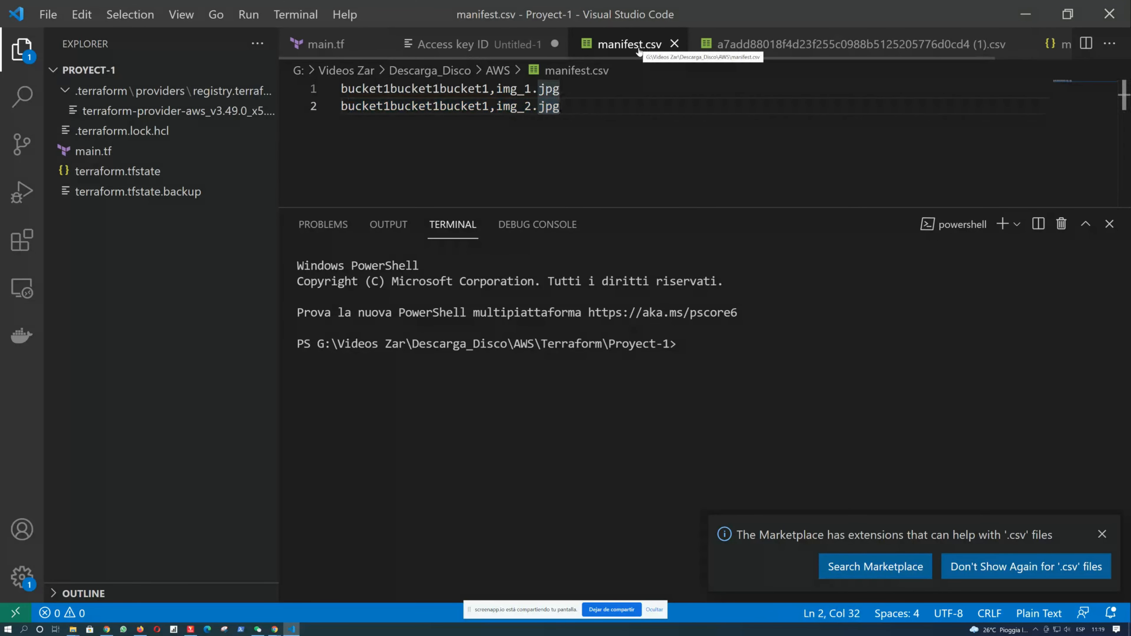
Switch back to the S3 console in the browser, upload manifest.csv to bucket1bucket1bucket1 and close the upload status page.
{"action": "key", "text": "alt+Tab"}
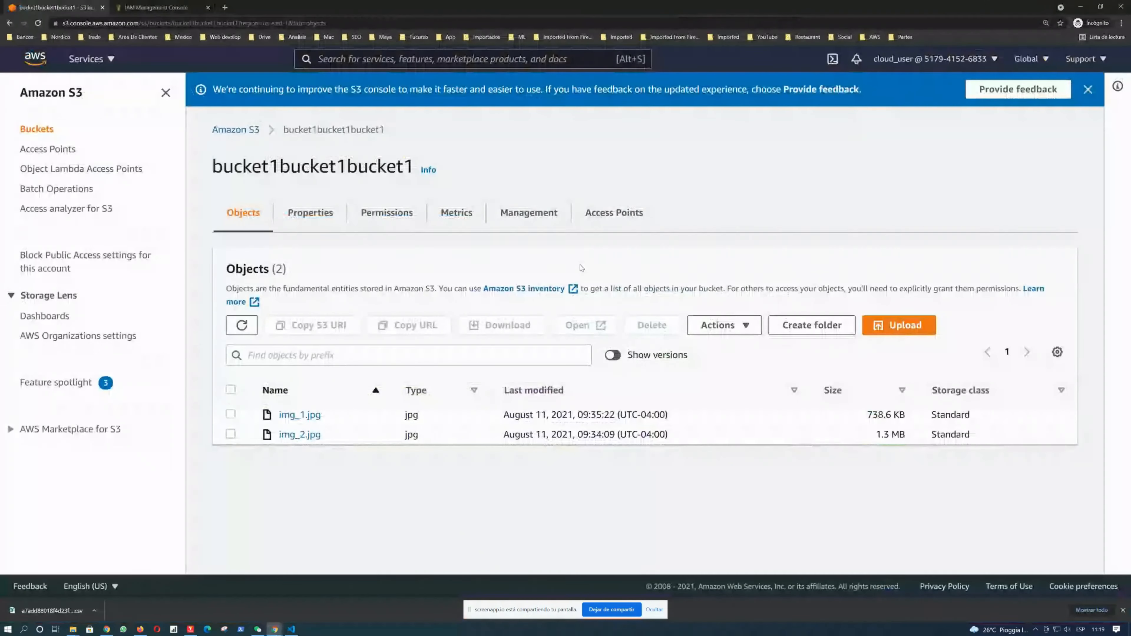
{"action": "left_click", "coordinate": [899, 325]}
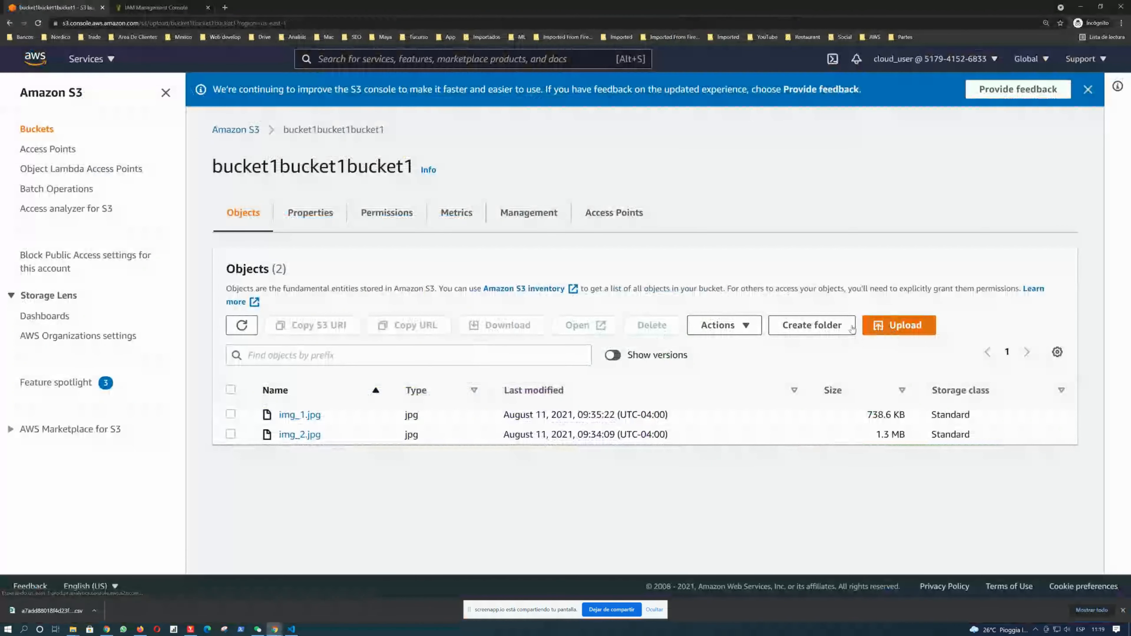
{"action": "left_click", "coordinate": [467, 296]}
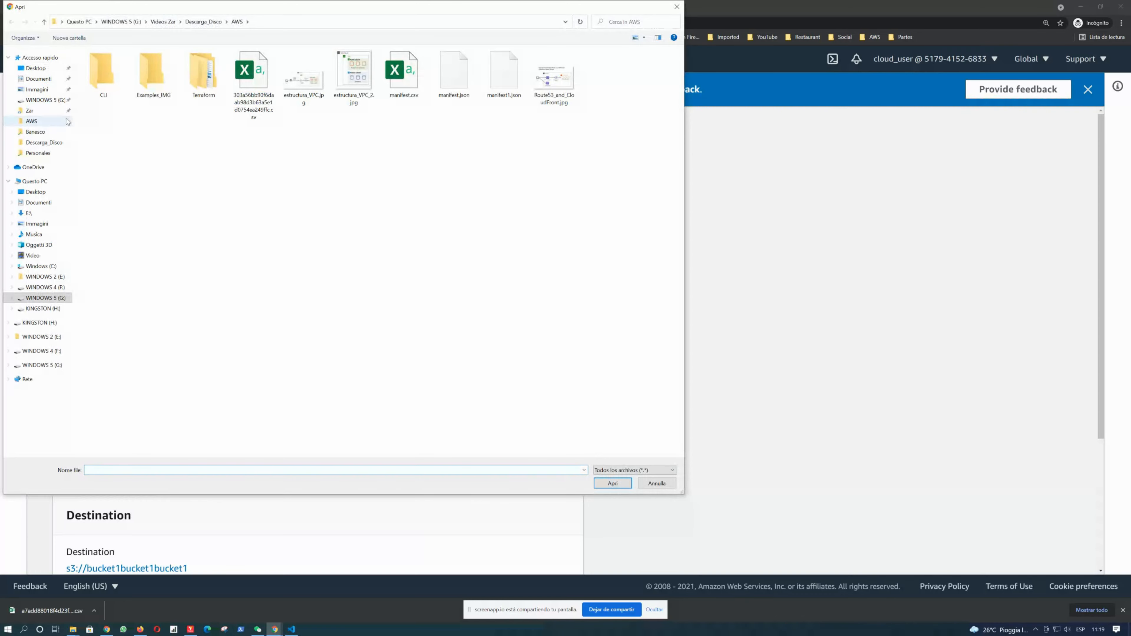
{"action": "left_click", "coordinate": [415, 85]}
{"action": "double_click", "coordinate": [415, 86]}
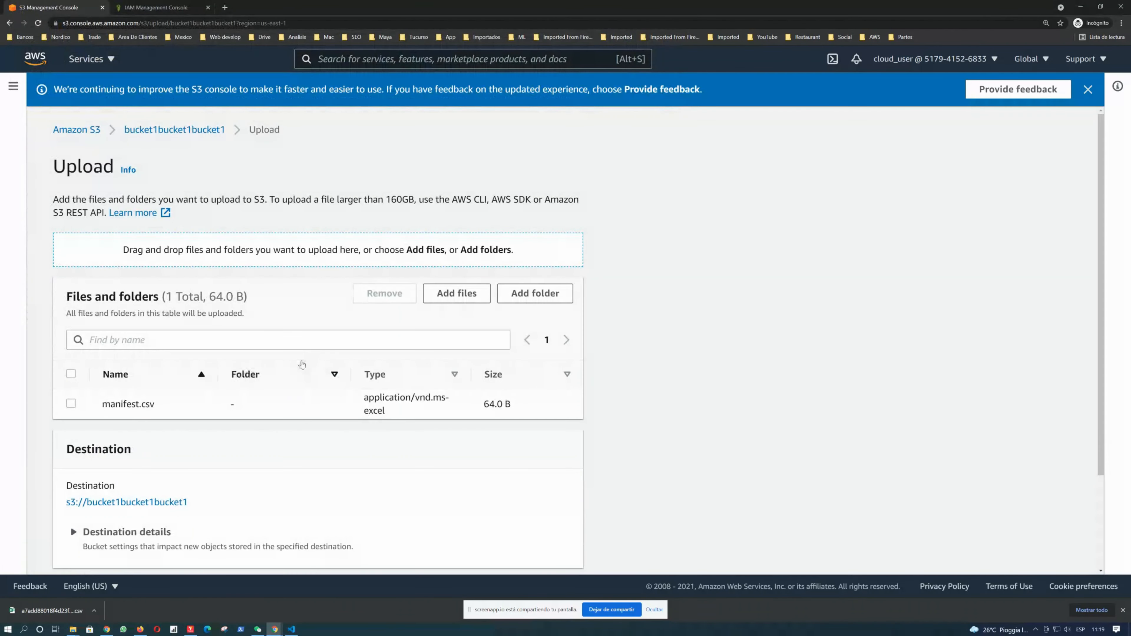
{"action": "scroll", "coordinate": [613, 390], "scroll_direction": "down", "scroll_amount": 3}
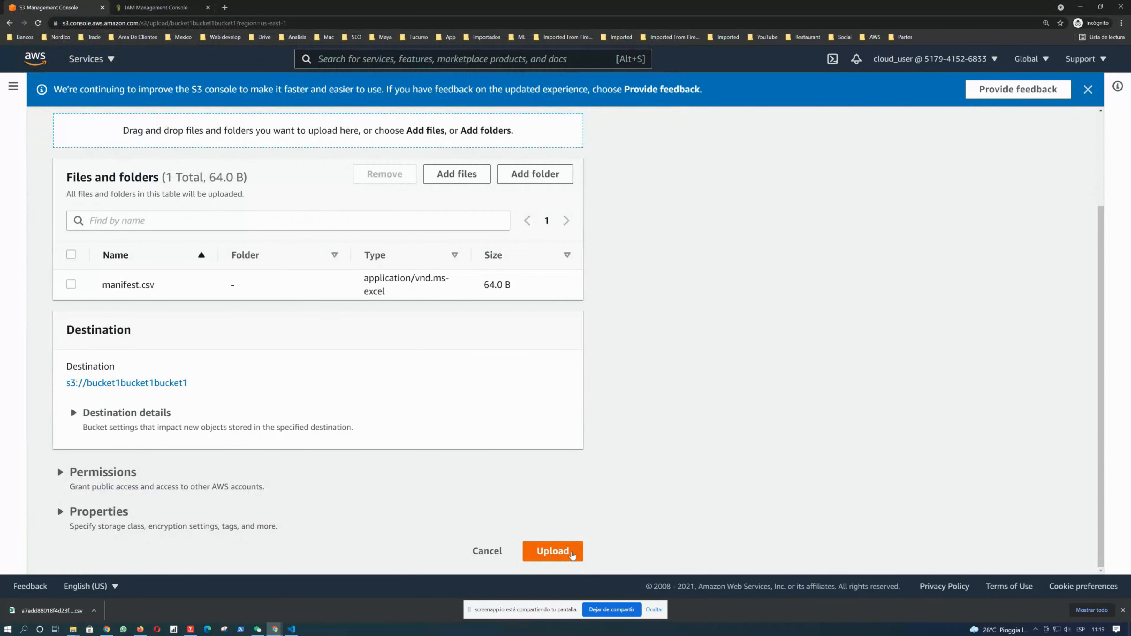
{"action": "left_click", "coordinate": [572, 553]}
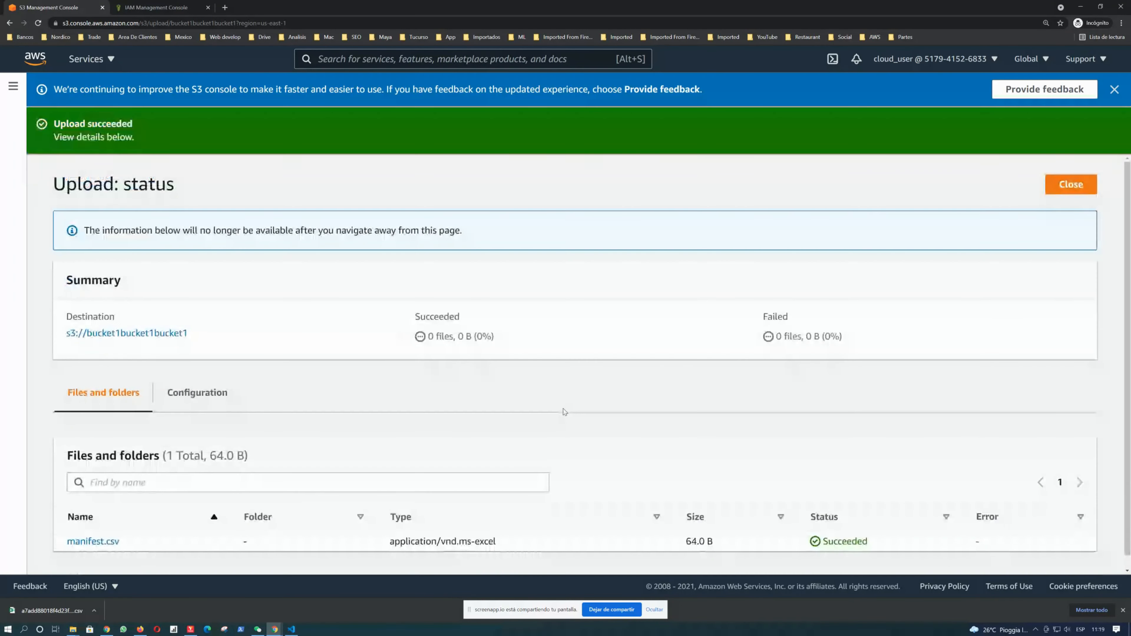
{"action": "left_click_drag", "start_coordinate": [422, 338], "coordinate": [572, 339]}
{"action": "left_click", "coordinate": [1072, 184]}
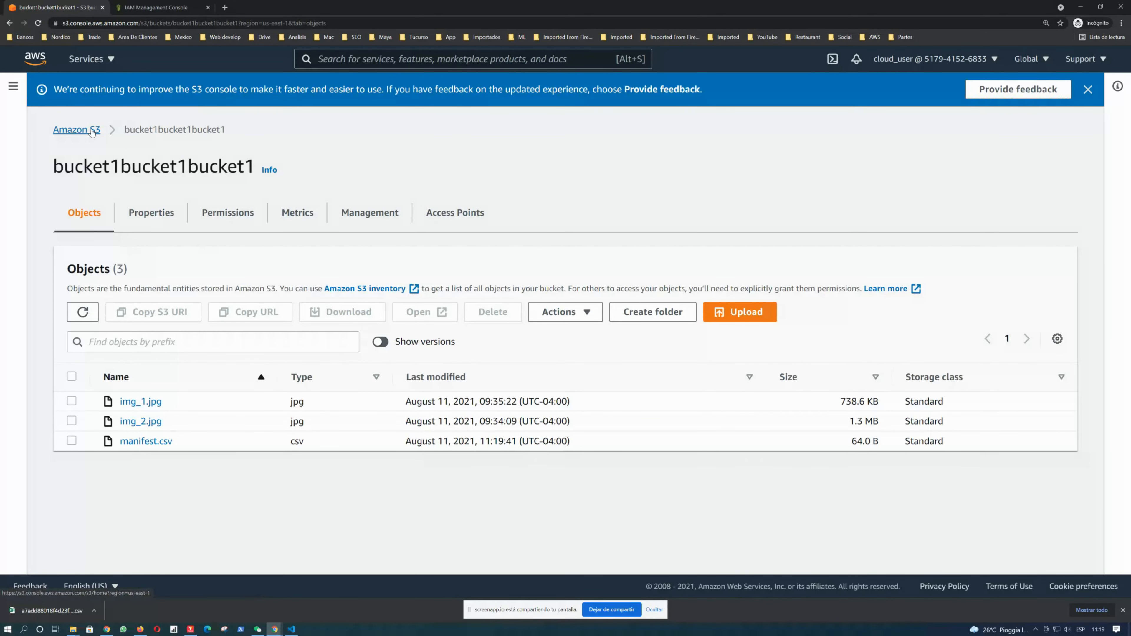
Check the contents of bucket2bucket2bucket2 and return to the bucket list.
{"action": "left_click", "coordinate": [91, 130]}
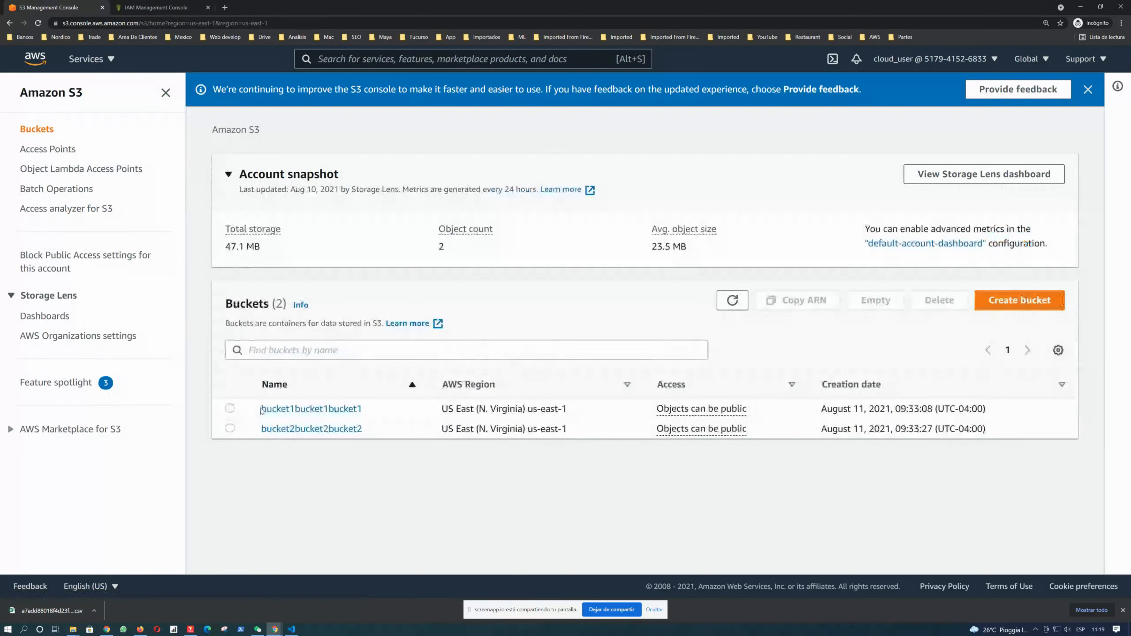
{"action": "left_click", "coordinate": [329, 430]}
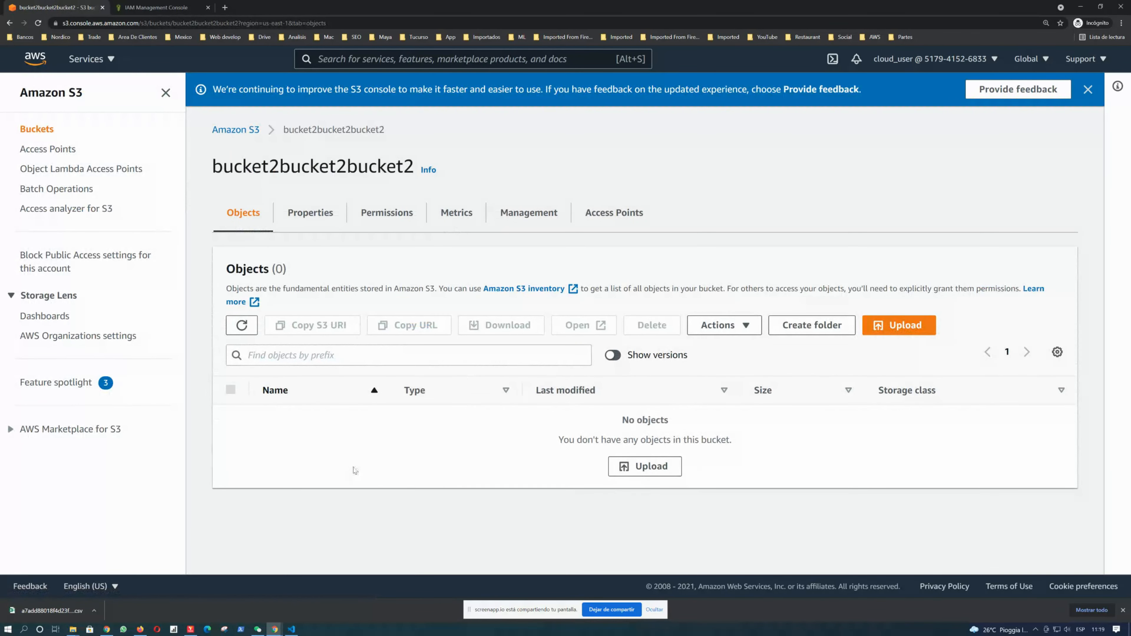
{"action": "left_click", "coordinate": [248, 333]}
{"action": "left_click", "coordinate": [254, 132]}
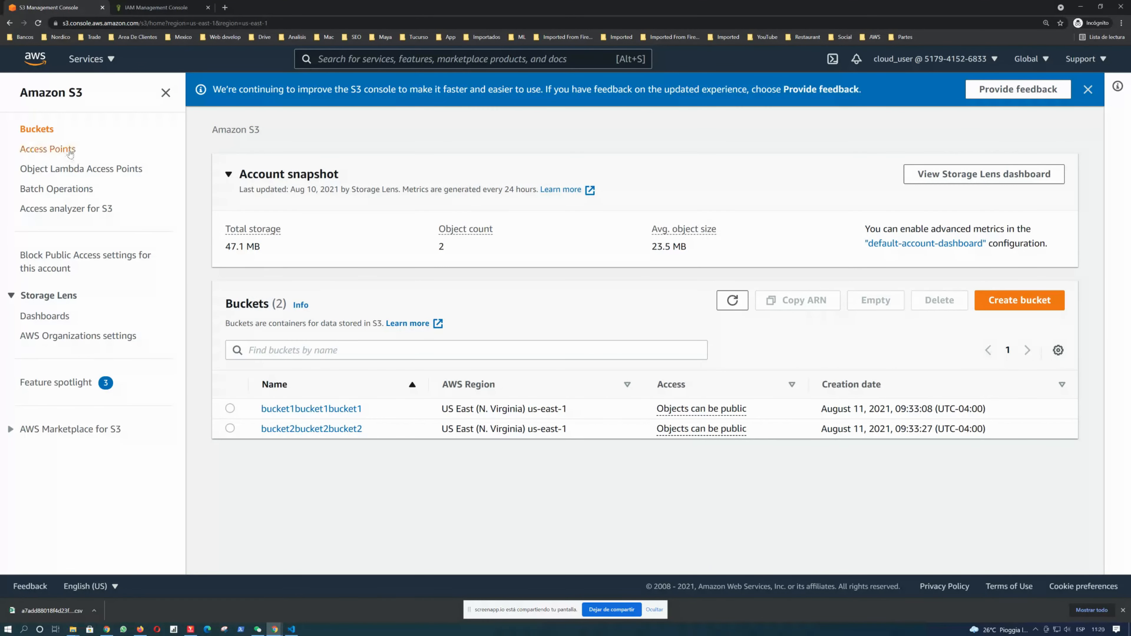
Open Batch Operations in a new browser tab and start creating a job.
{"action": "middle_click", "coordinate": [69, 190]}
{"action": "left_click", "coordinate": [180, 9]}
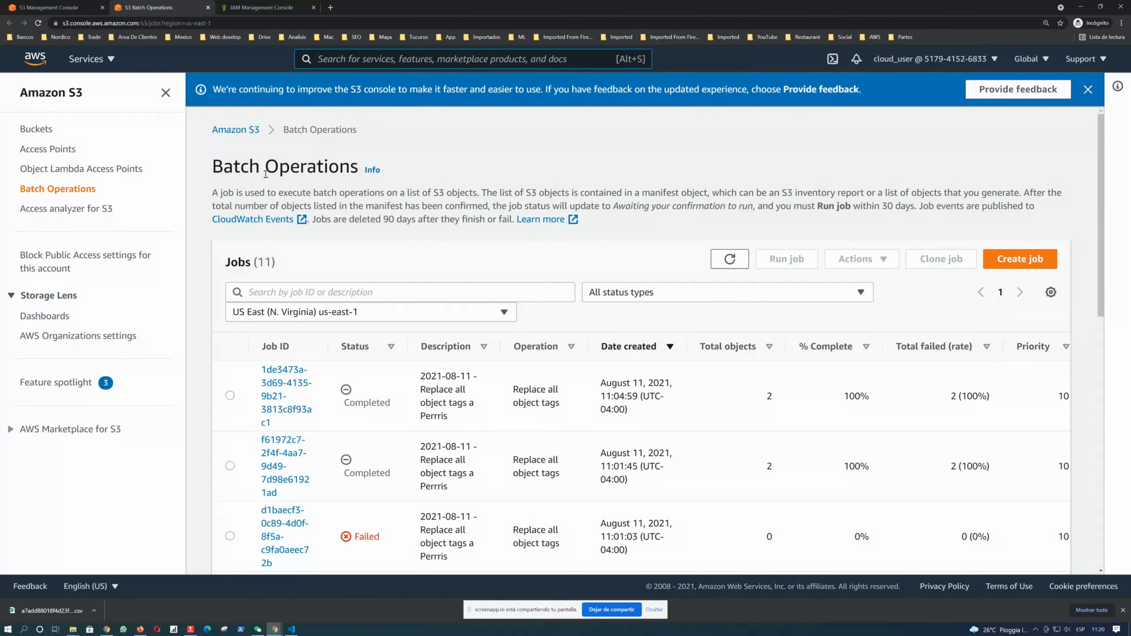
{"action": "left_click_drag", "start_coordinate": [224, 166], "coordinate": [360, 164]}
{"action": "left_click", "coordinate": [1018, 256]}
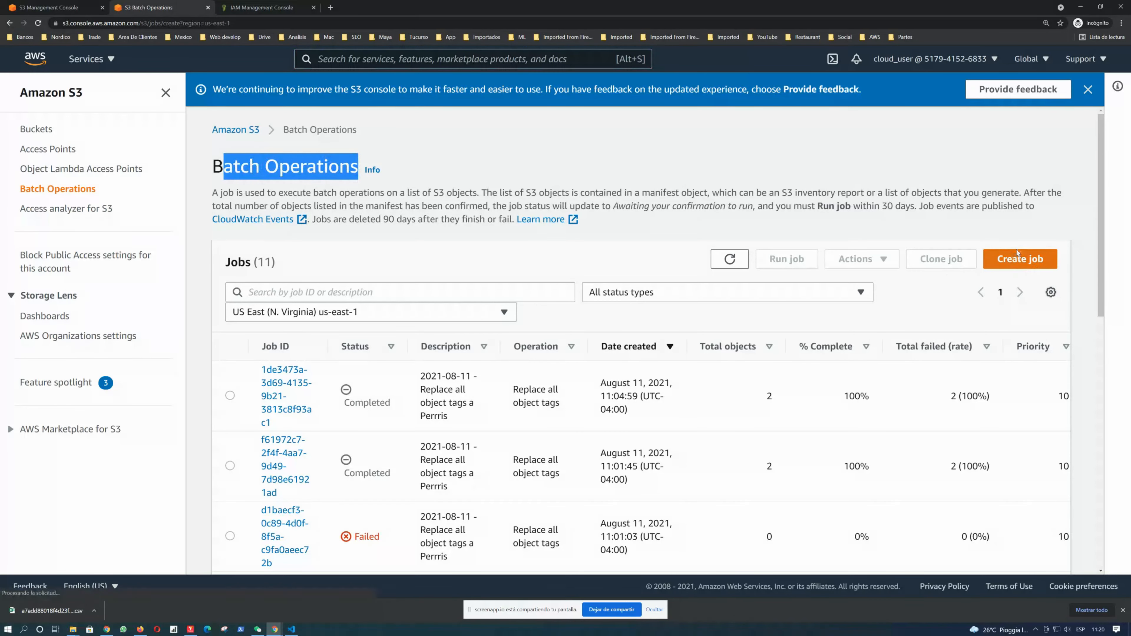
Set the job's manifest format to CSV and keep US East (N. Virginia) us-east-1 as its region.
{"action": "scroll", "coordinate": [359, 320], "scroll_direction": "down", "scroll_amount": 3}
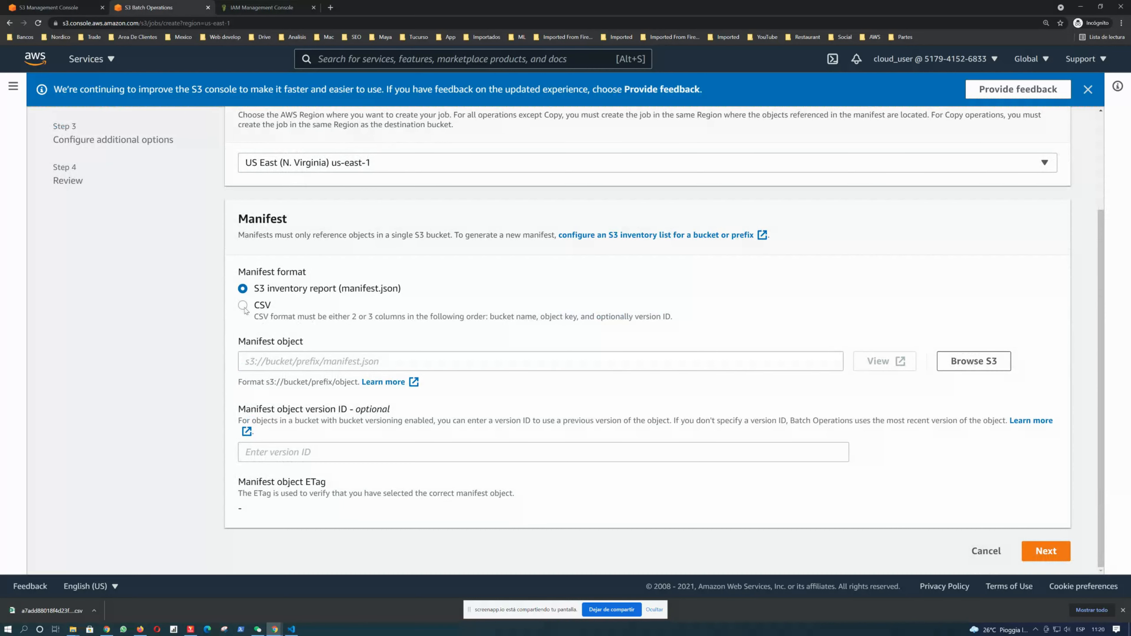
{"action": "left_click", "coordinate": [244, 308]}
{"action": "left_click", "coordinate": [387, 162]}
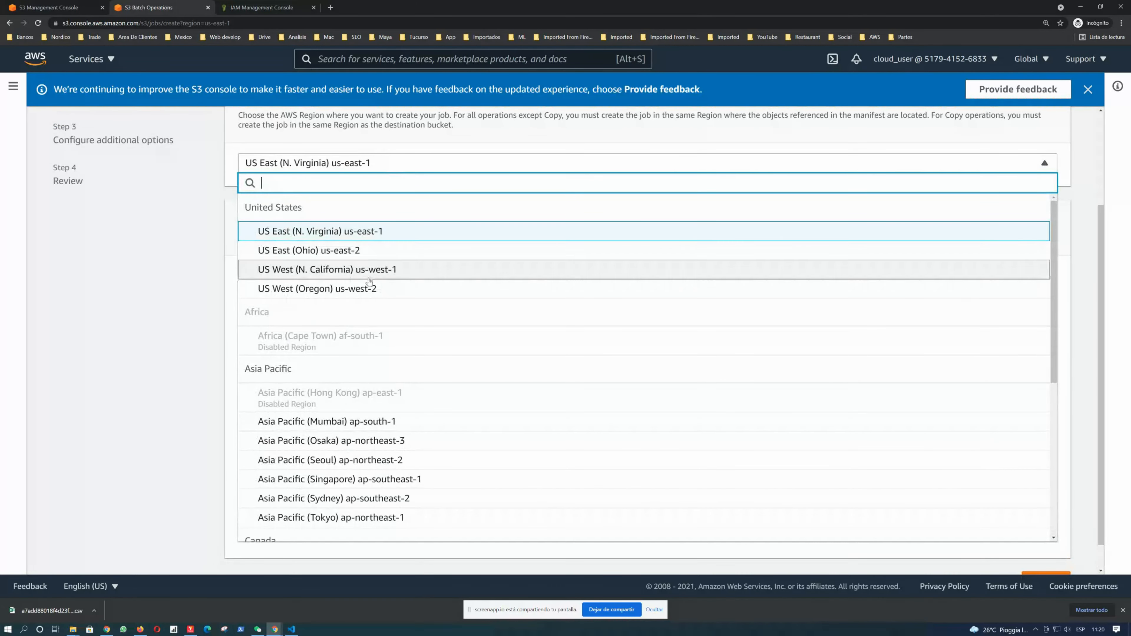
{"action": "left_click", "coordinate": [403, 168]}
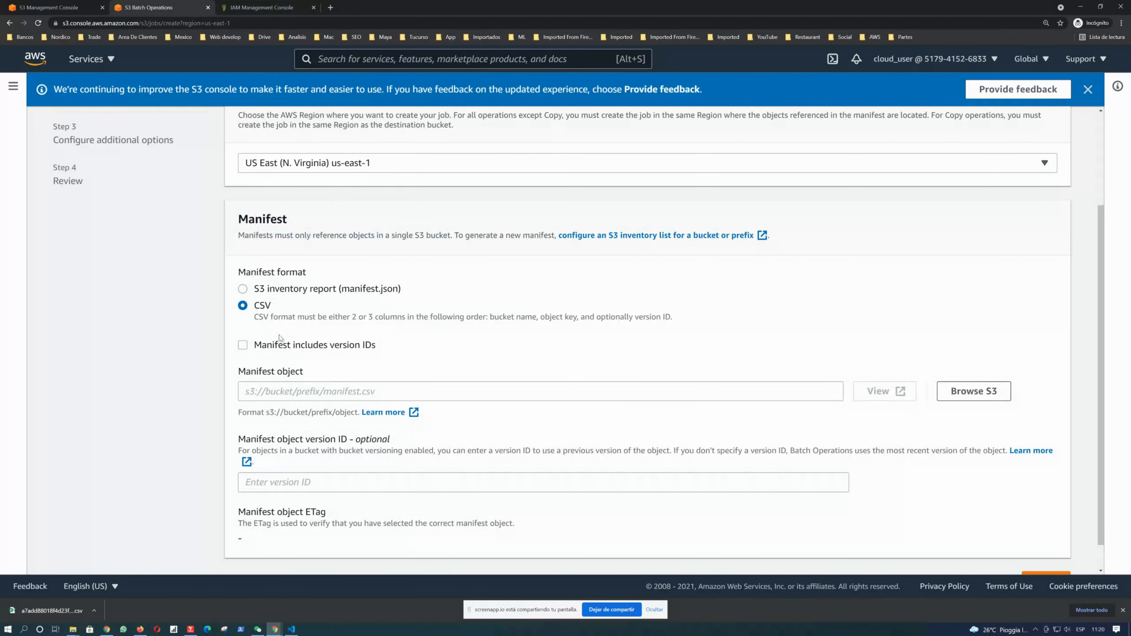
Choose manifest.csv from bucket1bucket1bucket1 as the manifest object and continue to the operation choice.
{"action": "left_click", "coordinate": [975, 394]}
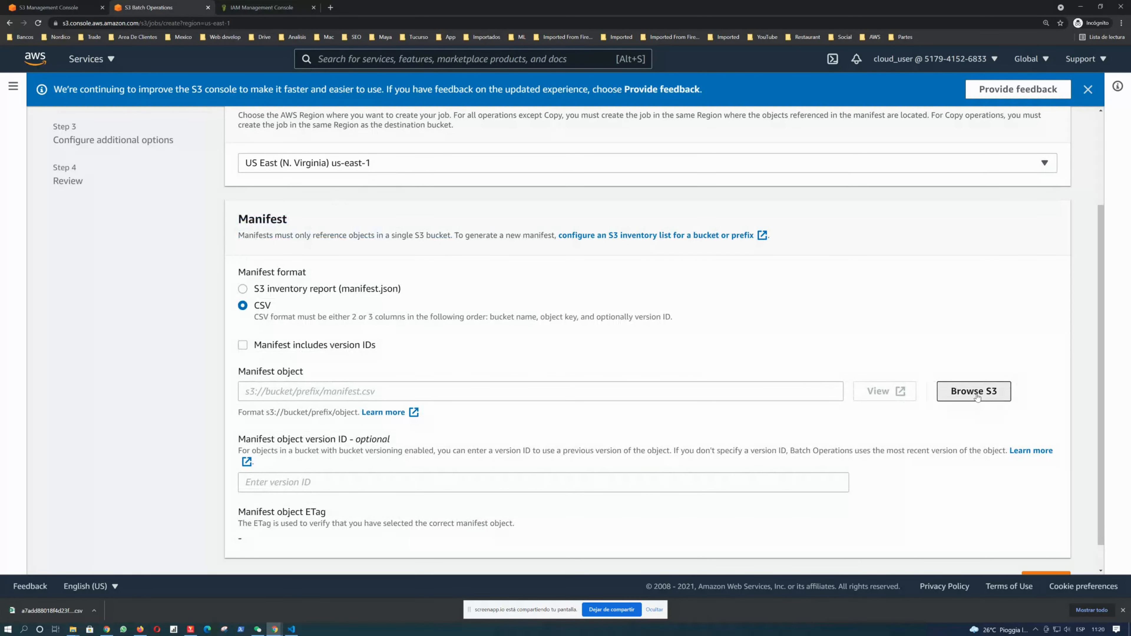
{"action": "left_click", "coordinate": [188, 382]}
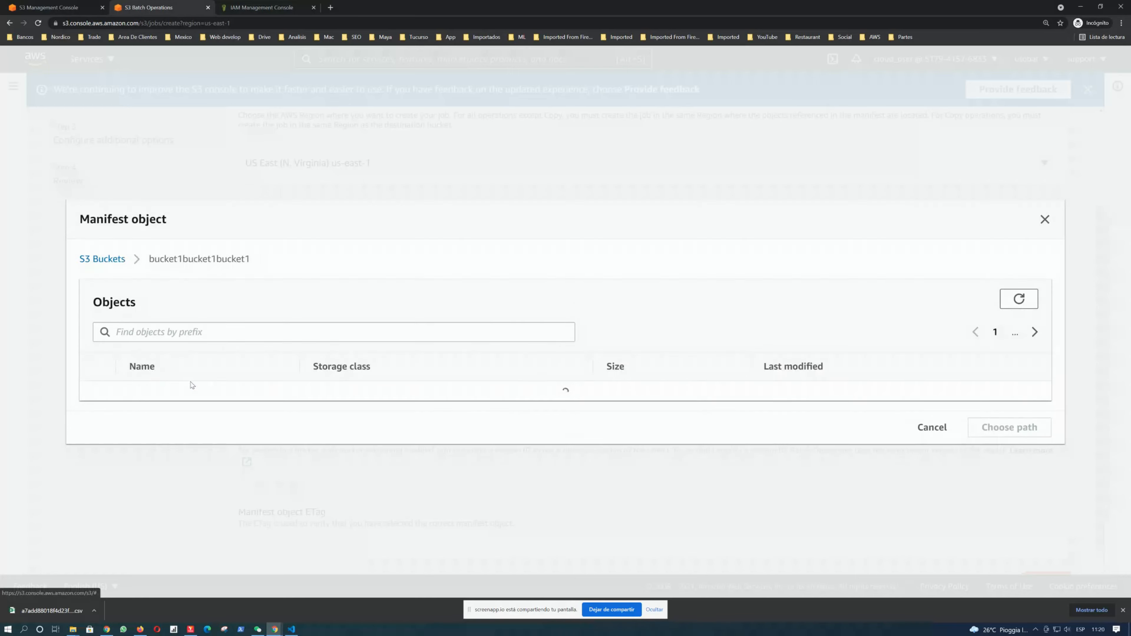
{"action": "left_click", "coordinate": [97, 410]}
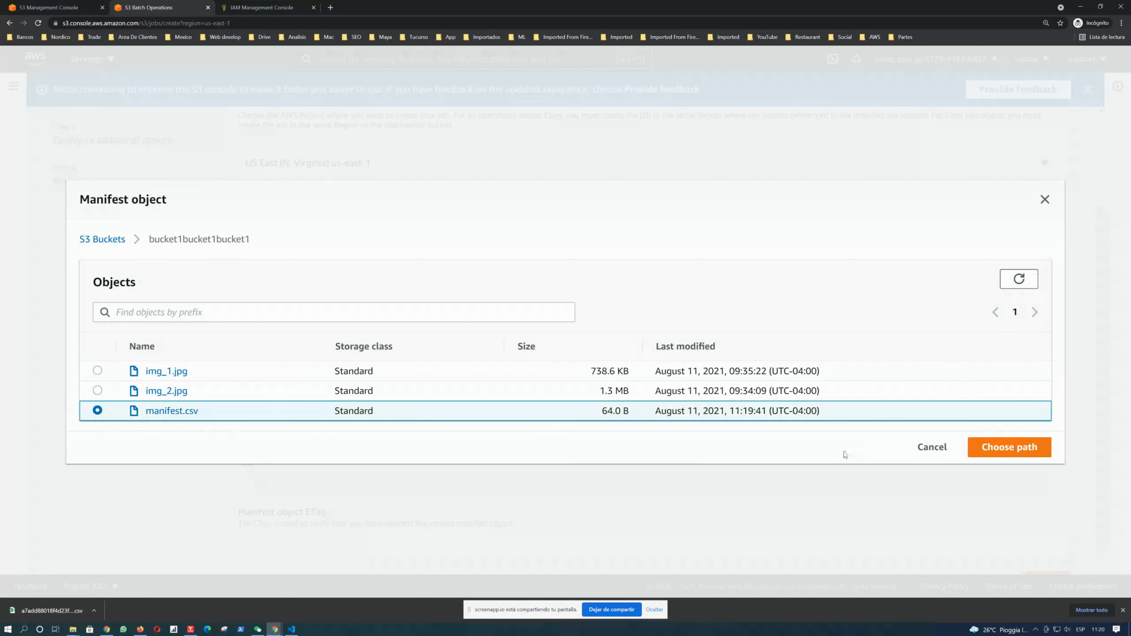
{"action": "left_click", "coordinate": [1027, 451]}
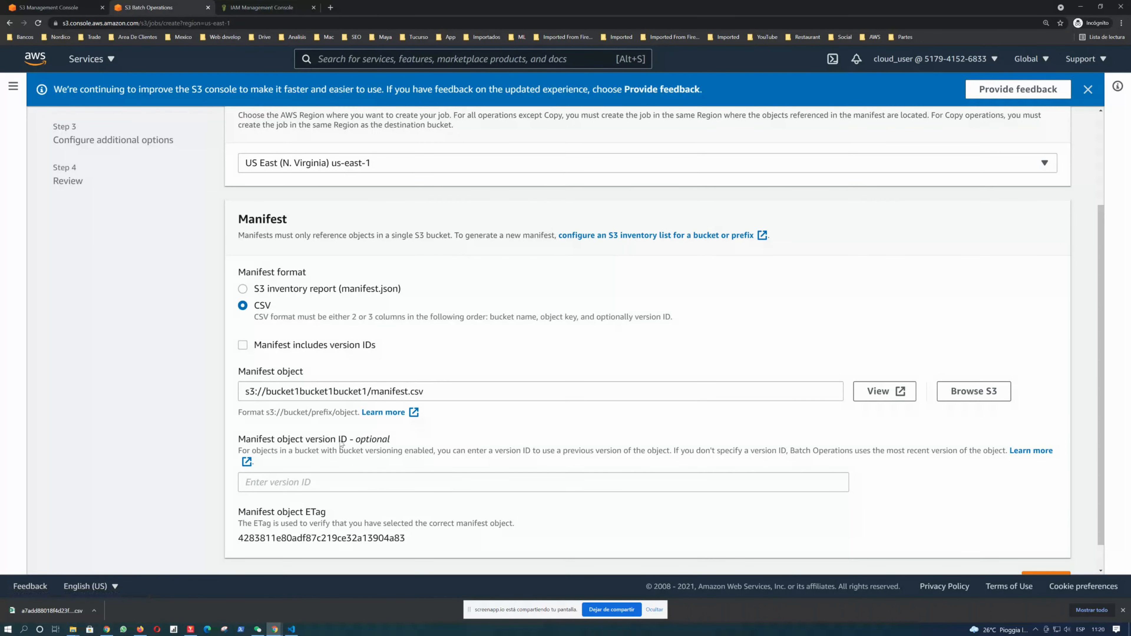
{"action": "scroll", "coordinate": [345, 439], "scroll_direction": "down", "scroll_amount": 1}
{"action": "left_click_drag", "start_coordinate": [278, 409], "coordinate": [390, 410]}
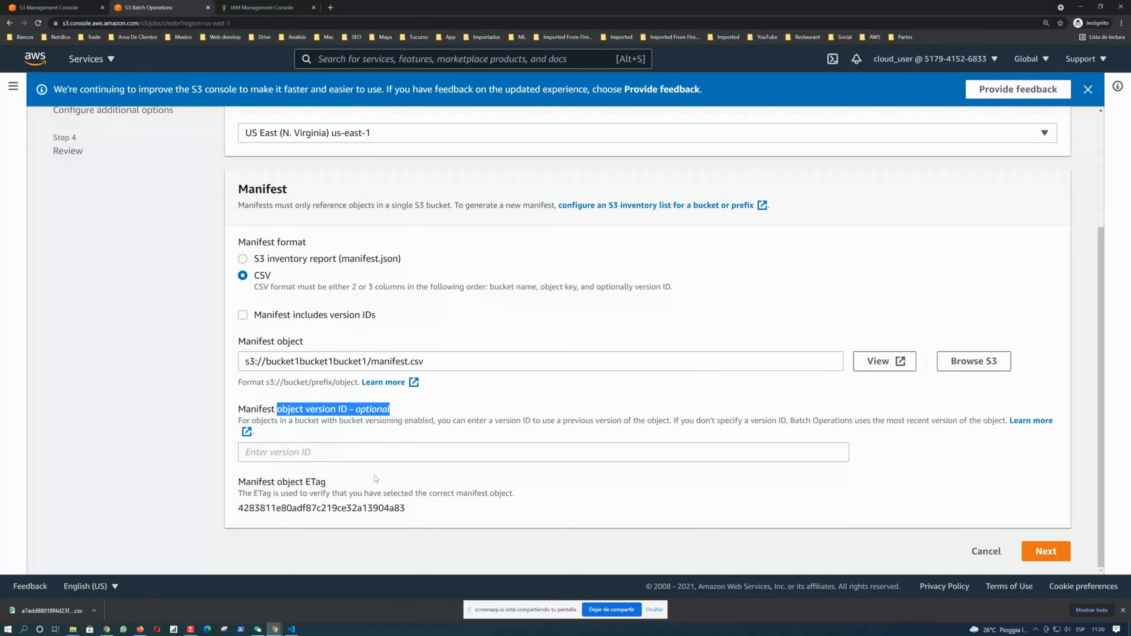
{"action": "left_click", "coordinate": [1046, 552]}
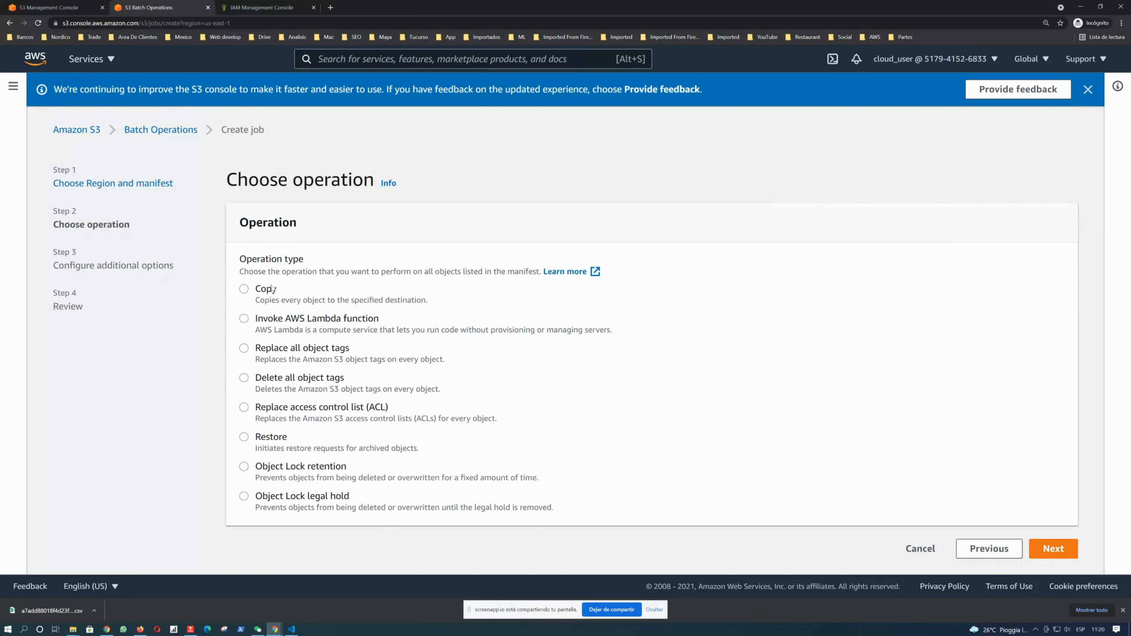
Select the Copy operation and choose bucket2bucket2bucket2 as the copy destination.
{"action": "left_click", "coordinate": [244, 289]}
{"action": "scroll", "coordinate": [502, 380], "scroll_direction": "down", "scroll_amount": 5}
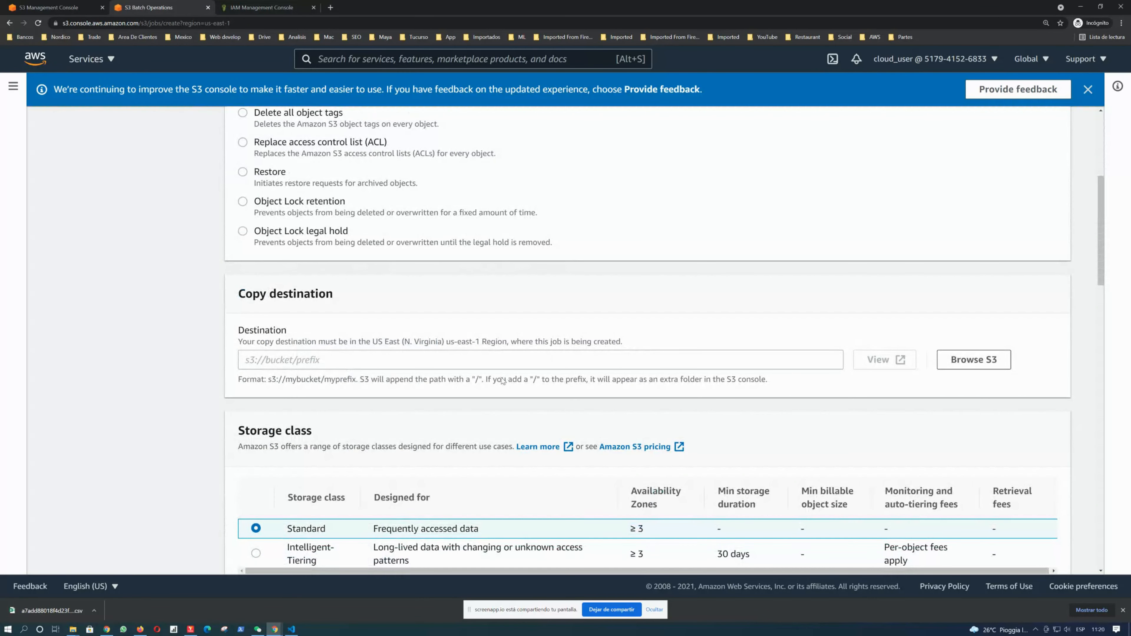
{"action": "left_click", "coordinate": [974, 360]}
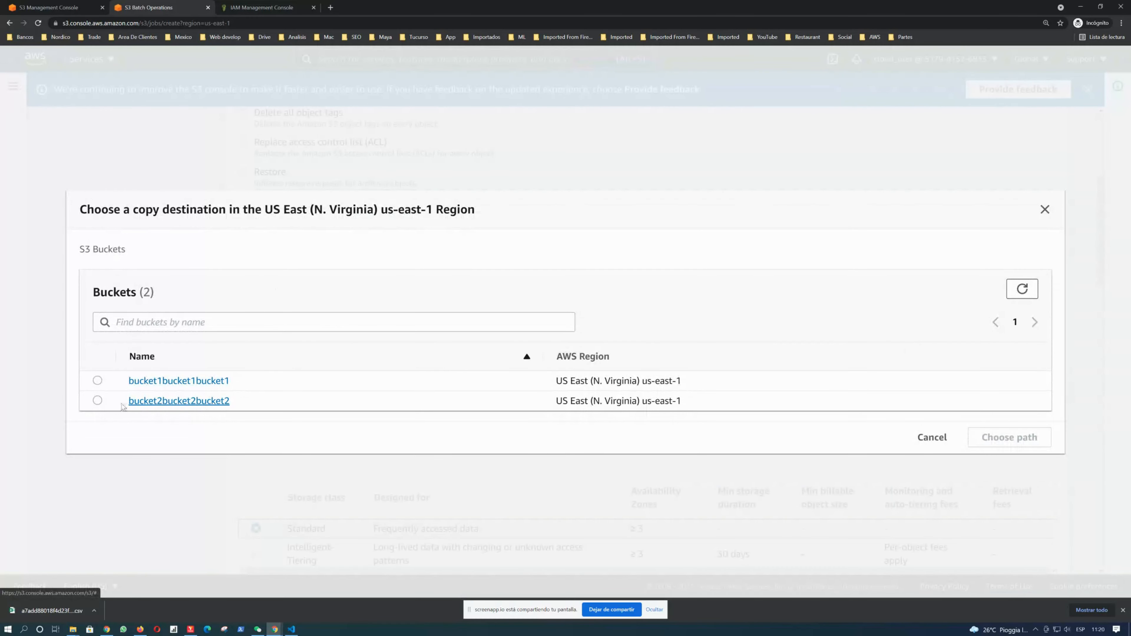
{"action": "left_click", "coordinate": [154, 409]}
{"action": "left_click", "coordinate": [1001, 435]}
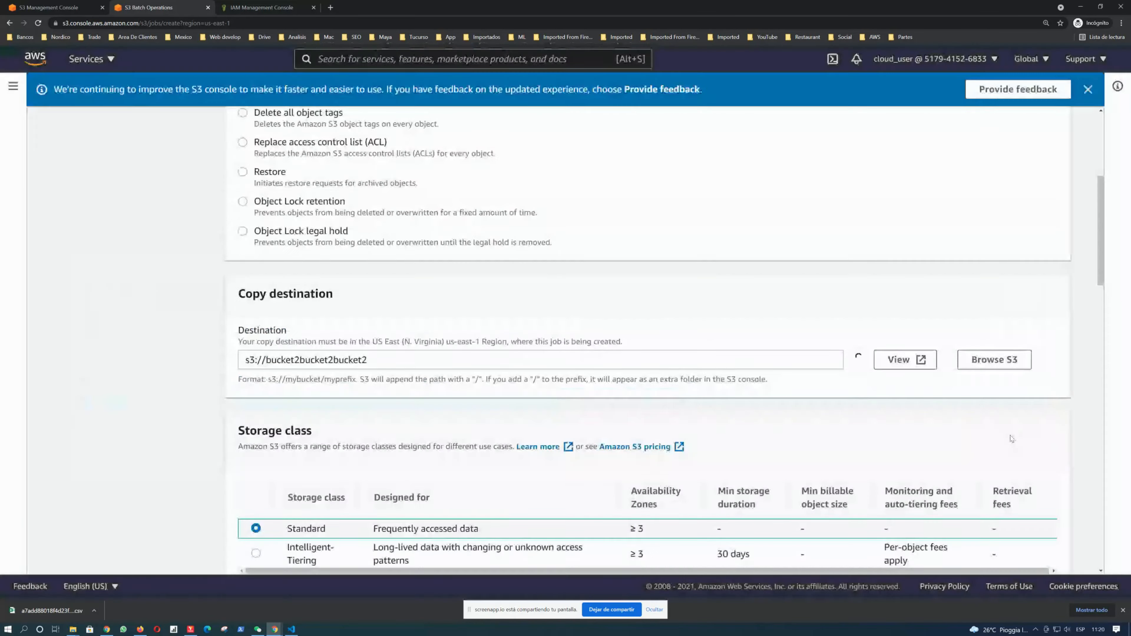
Try the Intelligent-Tiering and Standard-IA storage classes for the copied objects and switch back to Standard.
{"action": "scroll", "coordinate": [730, 328], "scroll_direction": "down", "scroll_amount": 5}
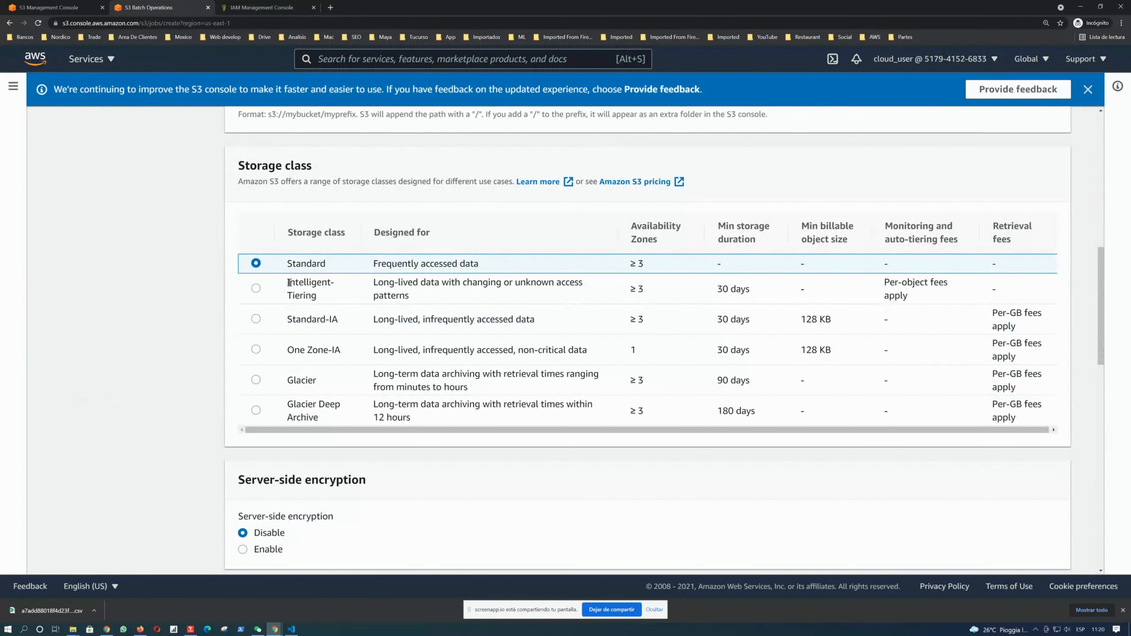
{"action": "left_click", "coordinate": [256, 288]}
{"action": "left_click", "coordinate": [256, 318]}
{"action": "left_click", "coordinate": [256, 264]}
Grant everyone public read access to the copied objects and their object ACL, and acknowledge the effects of the change.
{"action": "scroll", "coordinate": [454, 467], "scroll_direction": "down", "scroll_amount": 8}
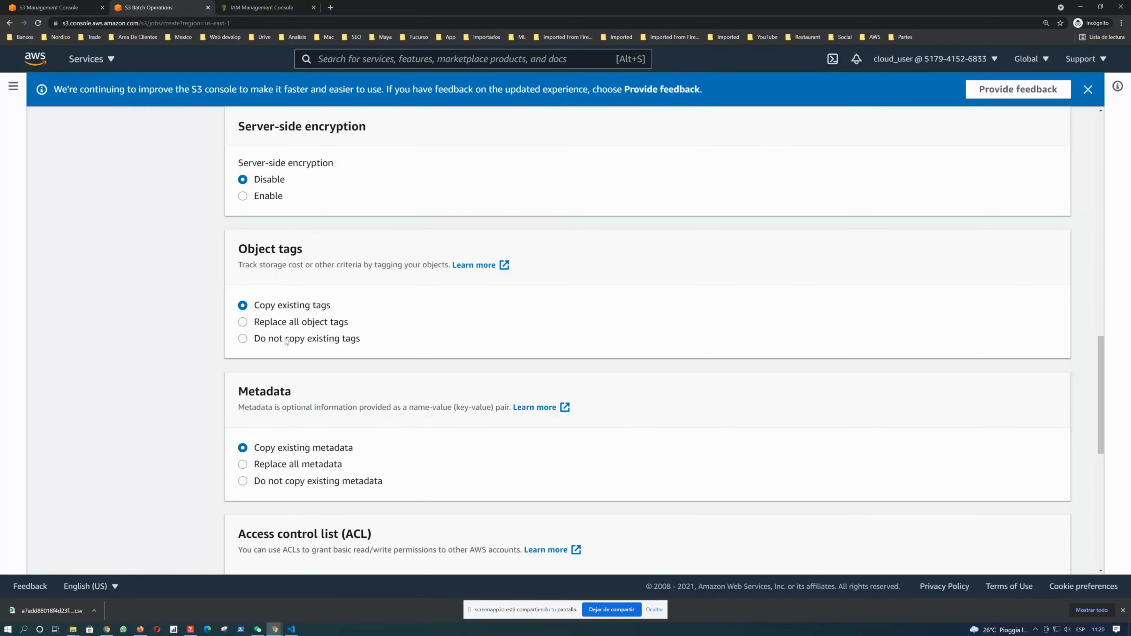
{"action": "scroll", "coordinate": [349, 411], "scroll_direction": "down", "scroll_amount": 8}
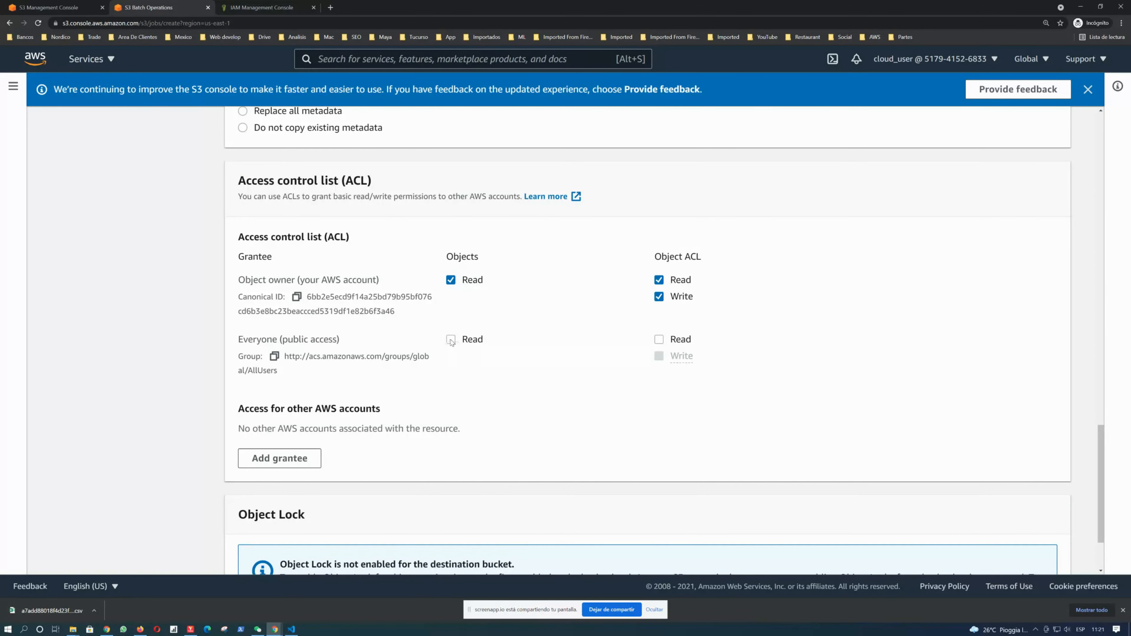
{"action": "left_click", "coordinate": [451, 340]}
{"action": "left_click", "coordinate": [658, 341]}
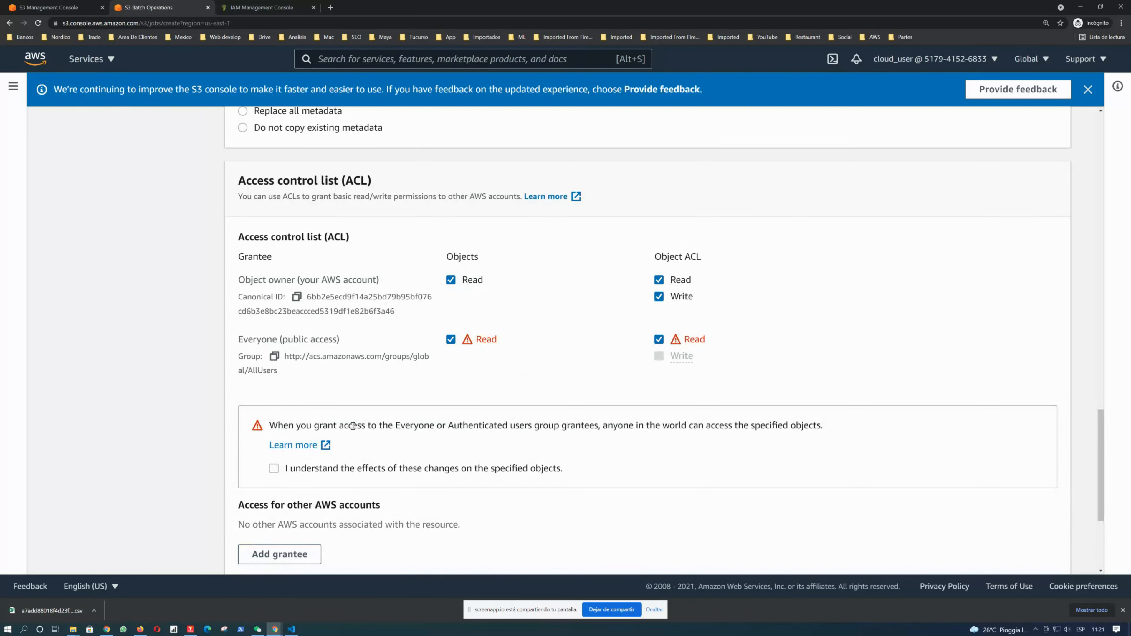
{"action": "left_click", "coordinate": [273, 469]}
{"action": "scroll", "coordinate": [280, 469], "scroll_direction": "down", "scroll_amount": 4}
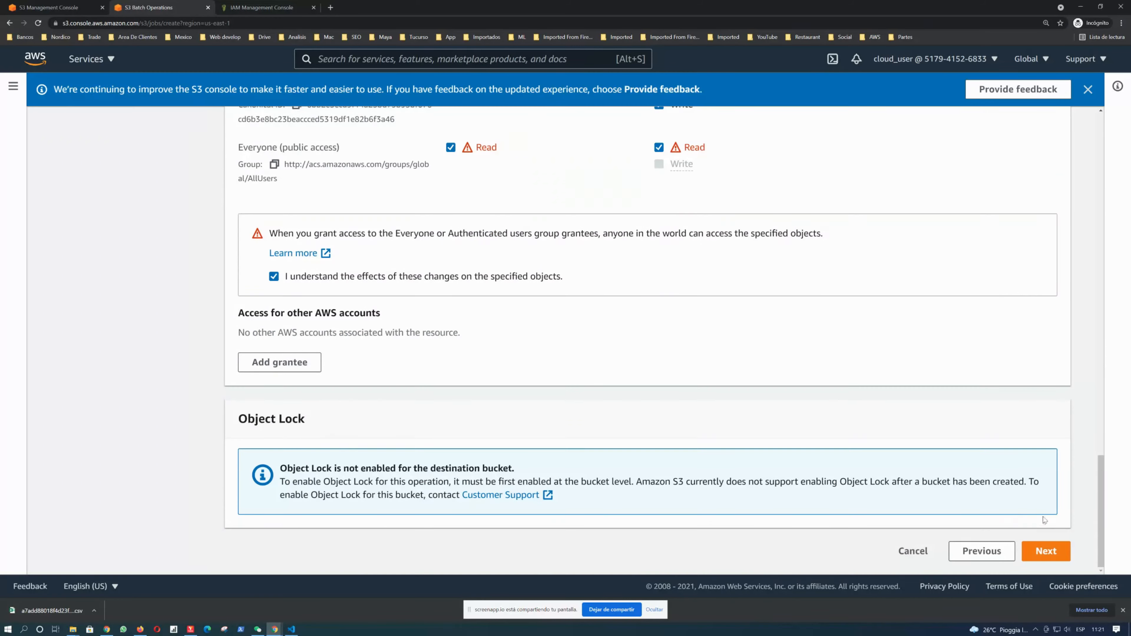
Continue to the additional options and set the job description to "Copy Batch".
{"action": "left_click", "coordinate": [1046, 552]}
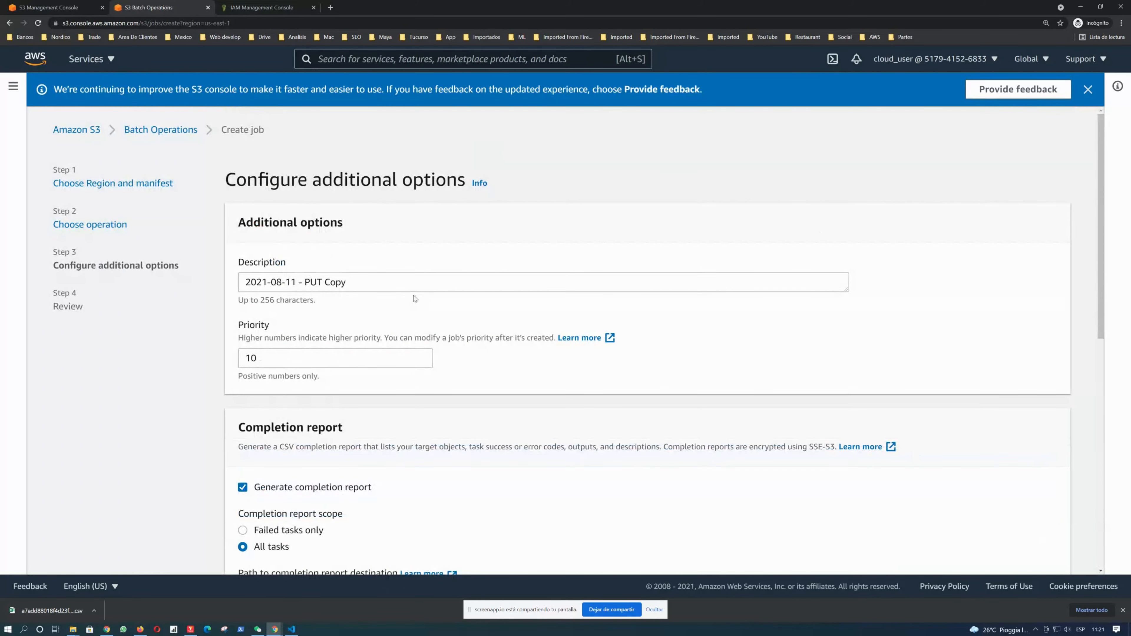
{"action": "left_click", "coordinate": [357, 284]}
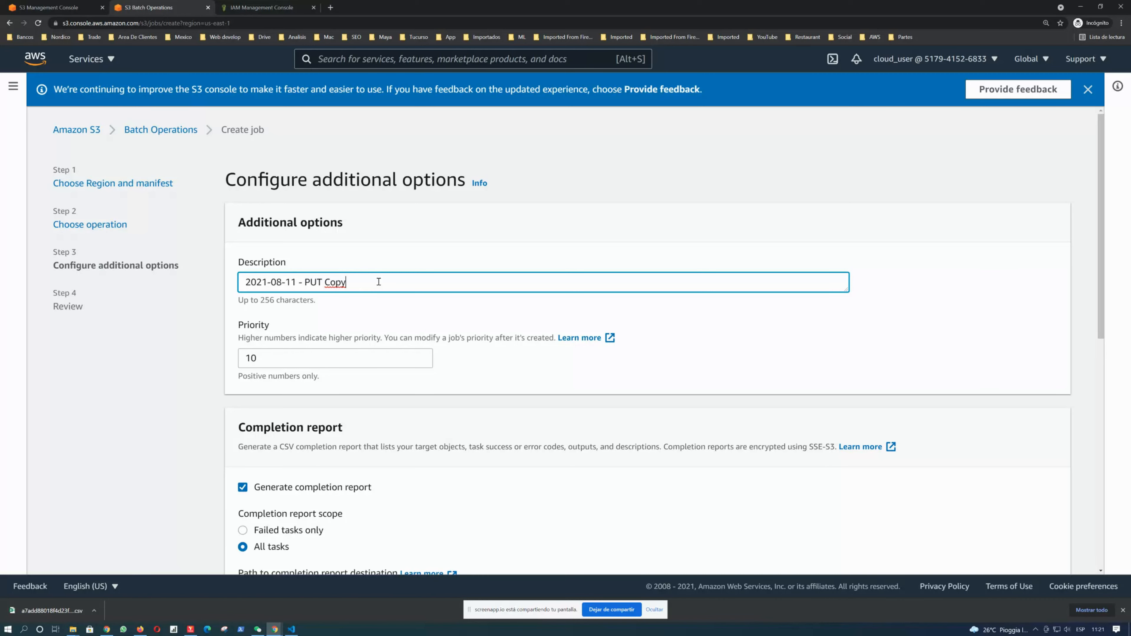
{"action": "key", "text": "ctrl+a"}
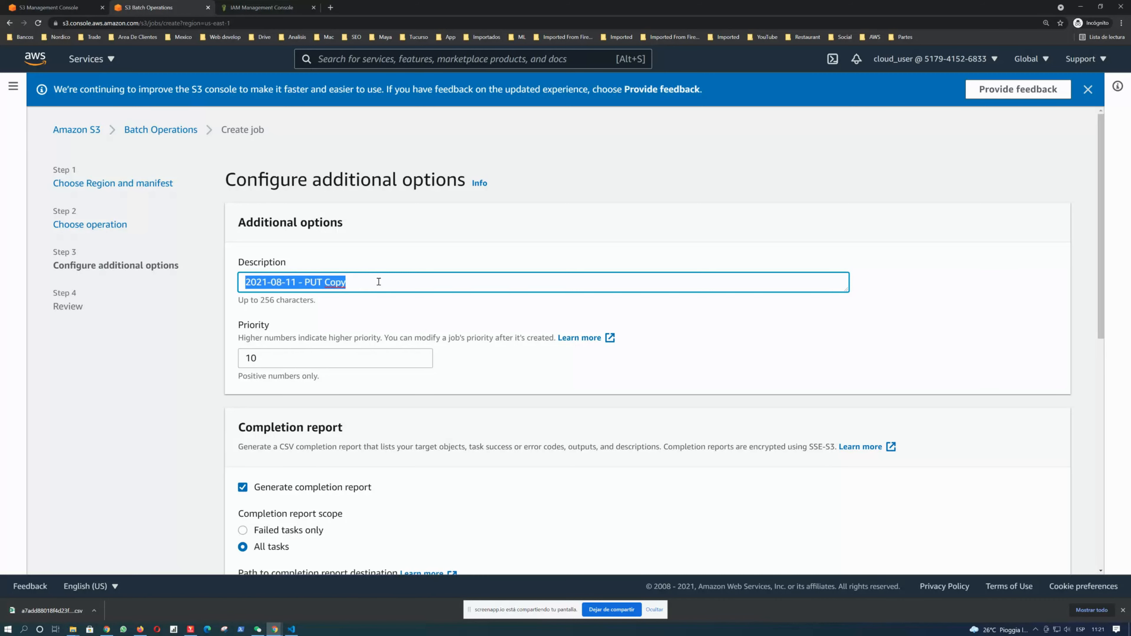
{"action": "type", "text": "Copy Batch"}
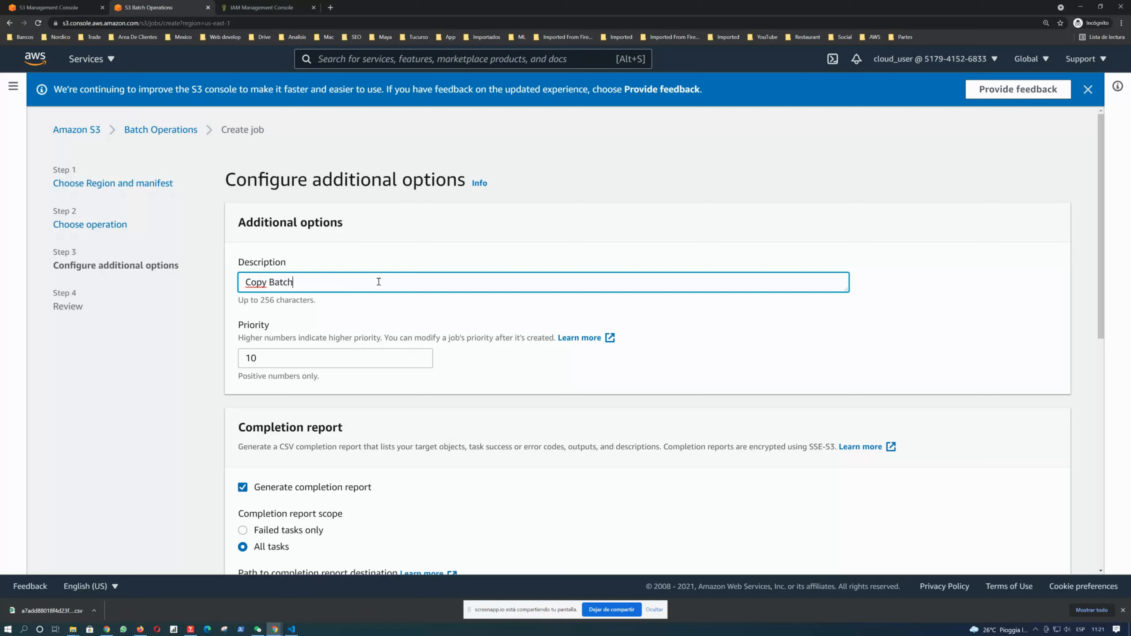
Limit the completion report to failed tasks only and set its destination to s3://bucket2bucket2bucket2.
{"action": "scroll", "coordinate": [432, 311], "scroll_direction": "down", "scroll_amount": 5}
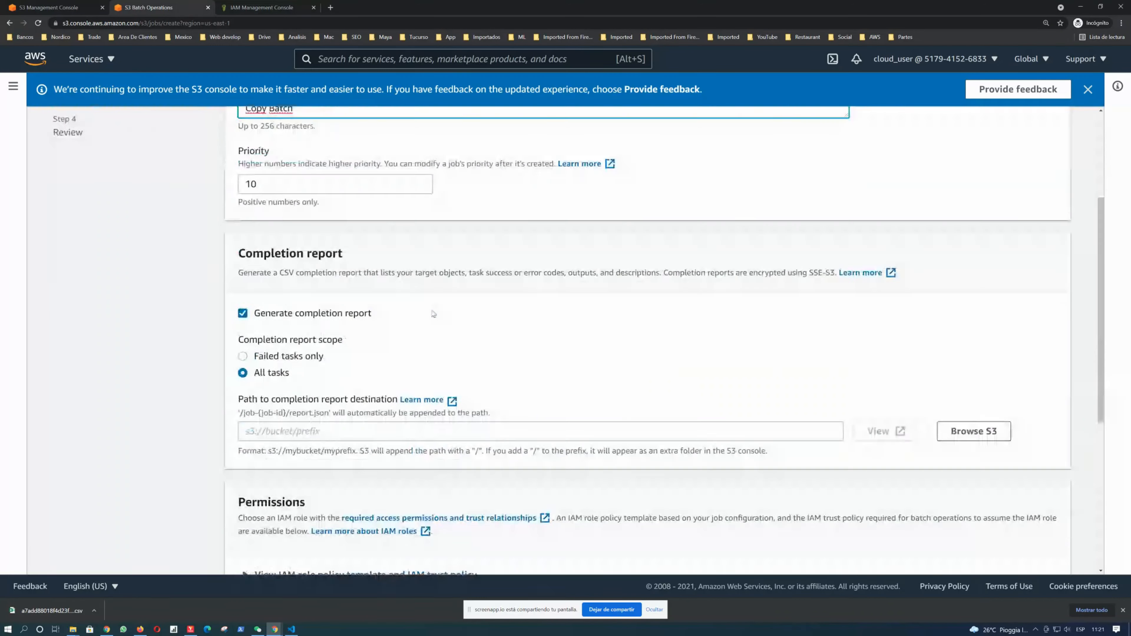
{"action": "left_click", "coordinate": [243, 310]}
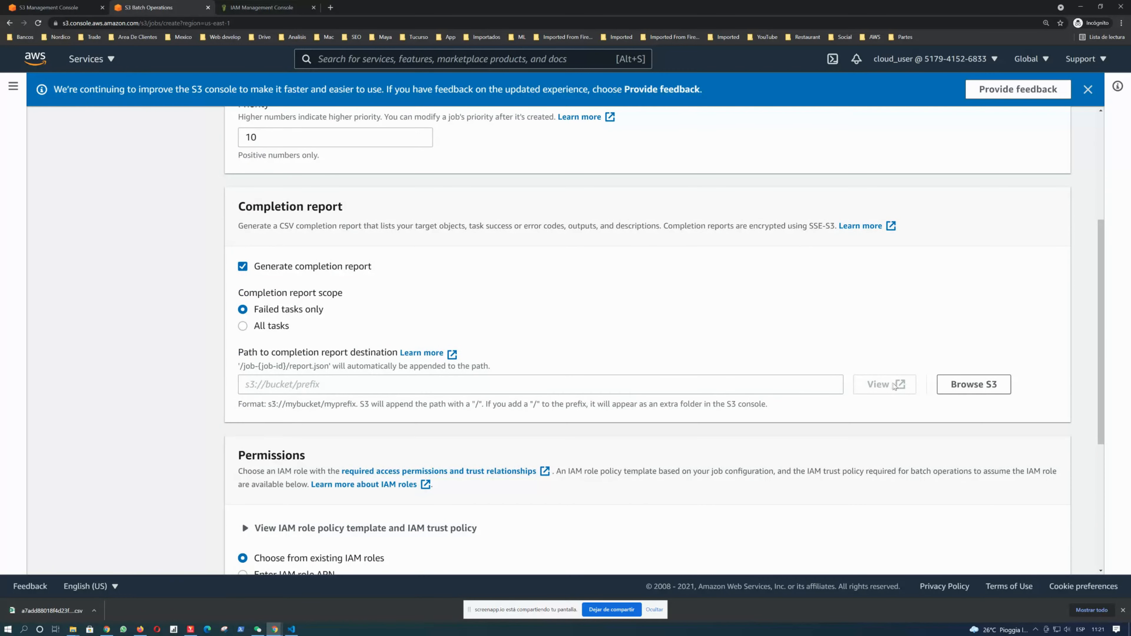
{"action": "left_click", "coordinate": [975, 391]}
{"action": "left_click", "coordinate": [207, 406]}
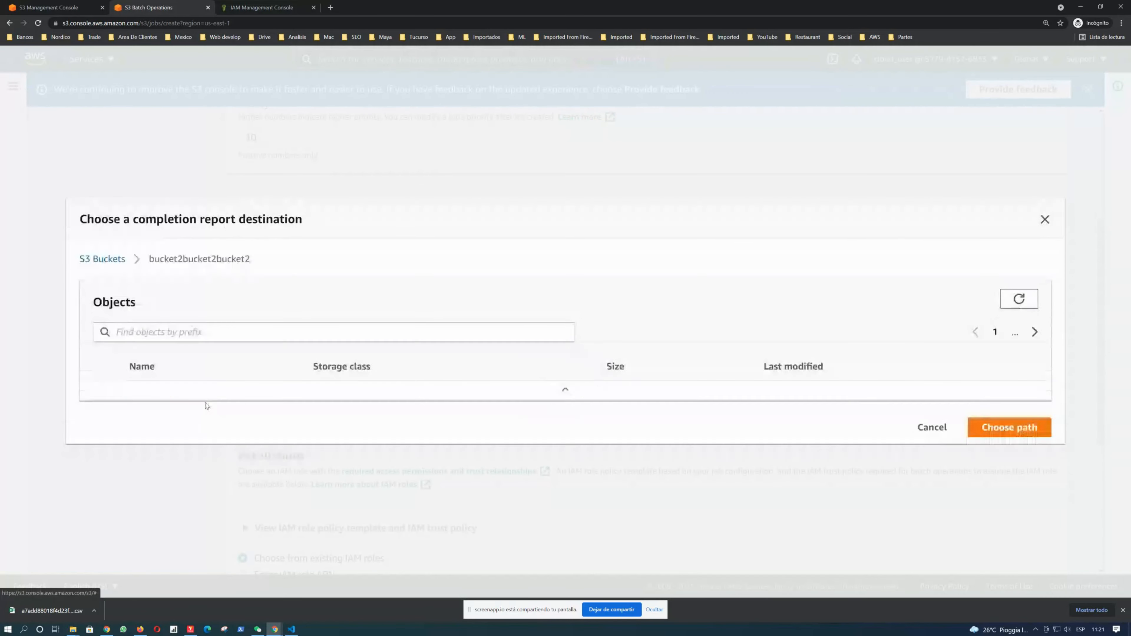
{"action": "left_click", "coordinate": [992, 433]}
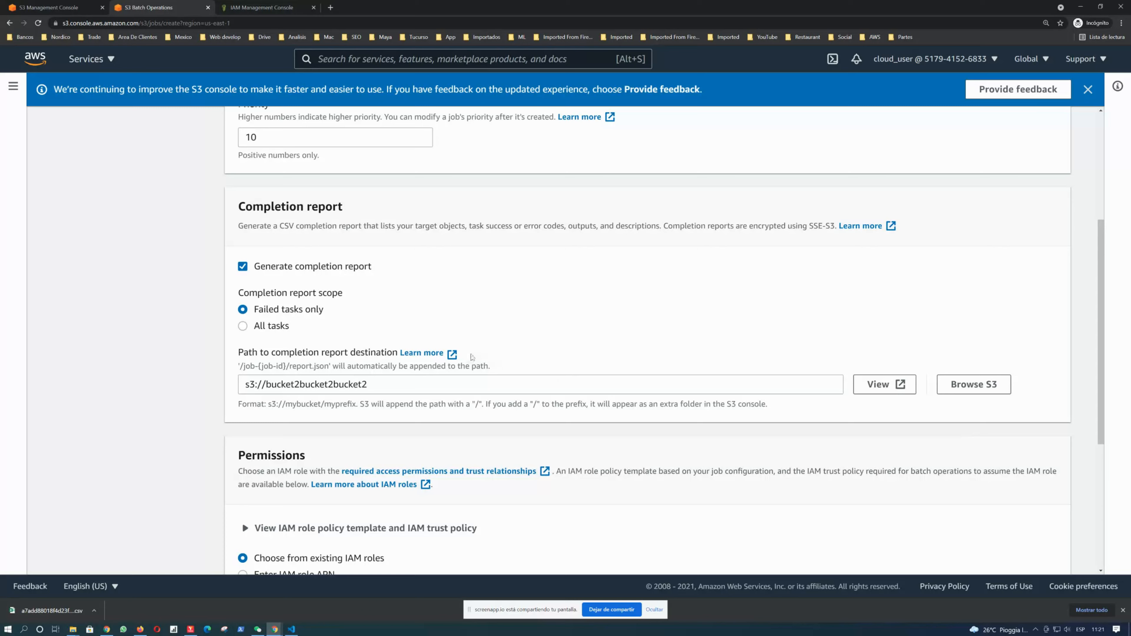
Expand the IAM role policy template and trust policy in the job's permissions.
{"action": "scroll", "coordinate": [426, 332], "scroll_direction": "down", "scroll_amount": 5}
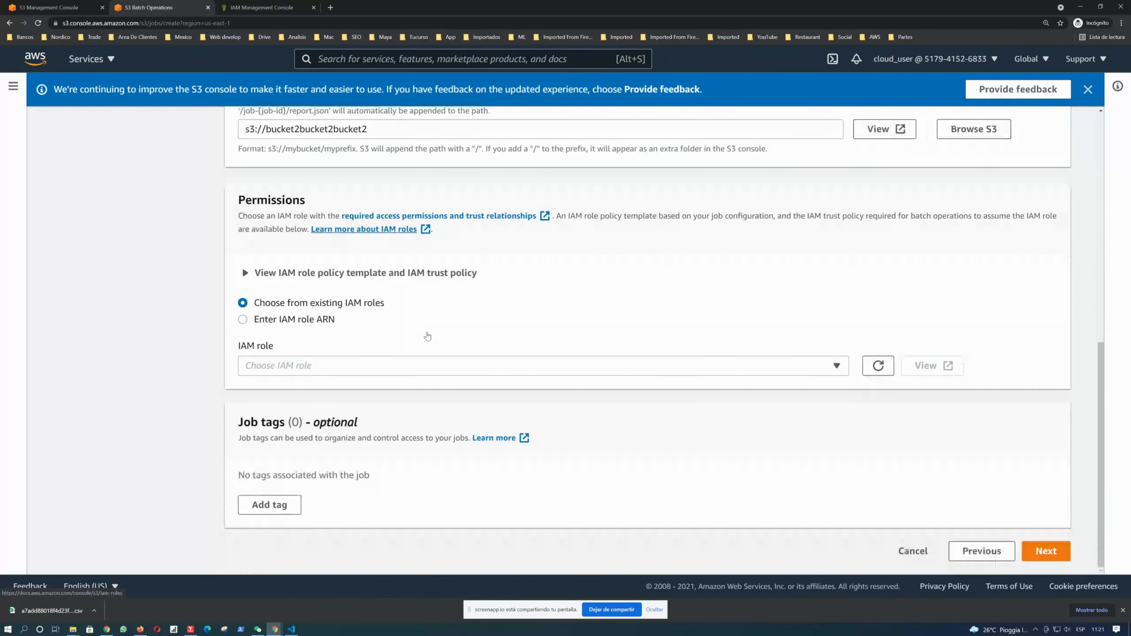
{"action": "left_click", "coordinate": [246, 274]}
{"action": "scroll", "coordinate": [568, 332], "scroll_direction": "down", "scroll_amount": 3}
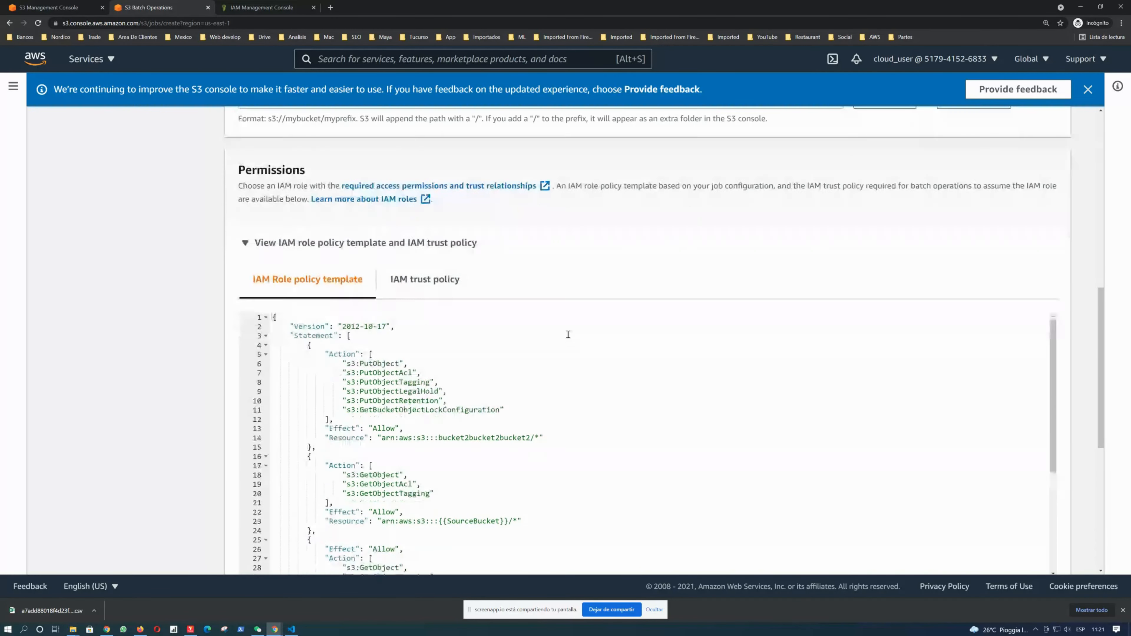
Start creating a new policy in the IAM console, using the JSON editor.
{"action": "left_click", "coordinate": [273, 8]}
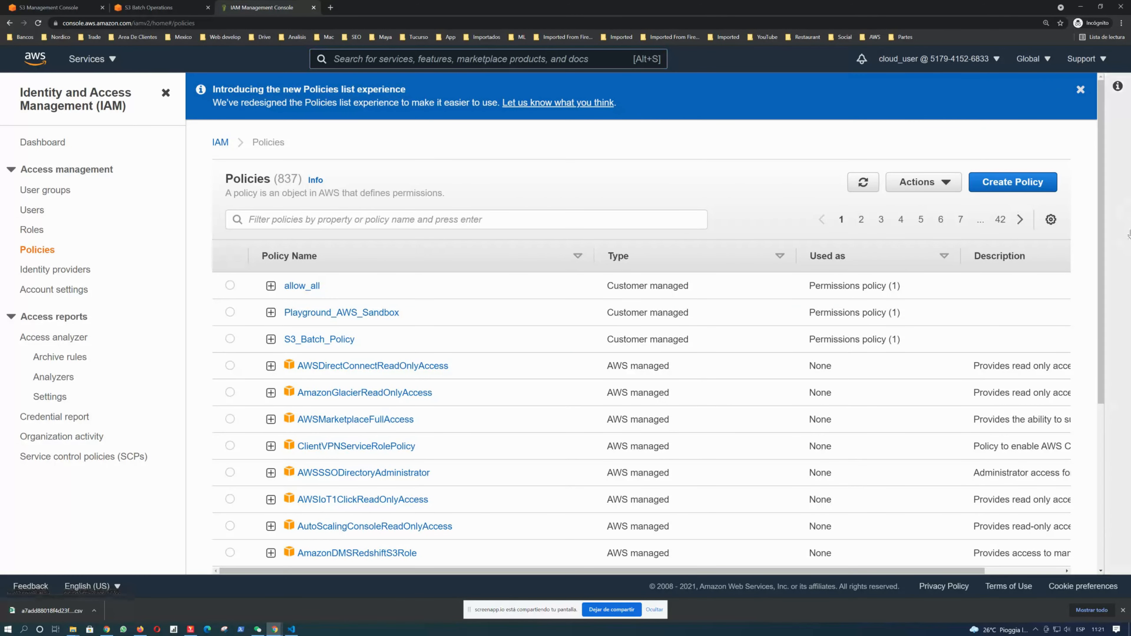
{"action": "left_click", "coordinate": [1022, 187]}
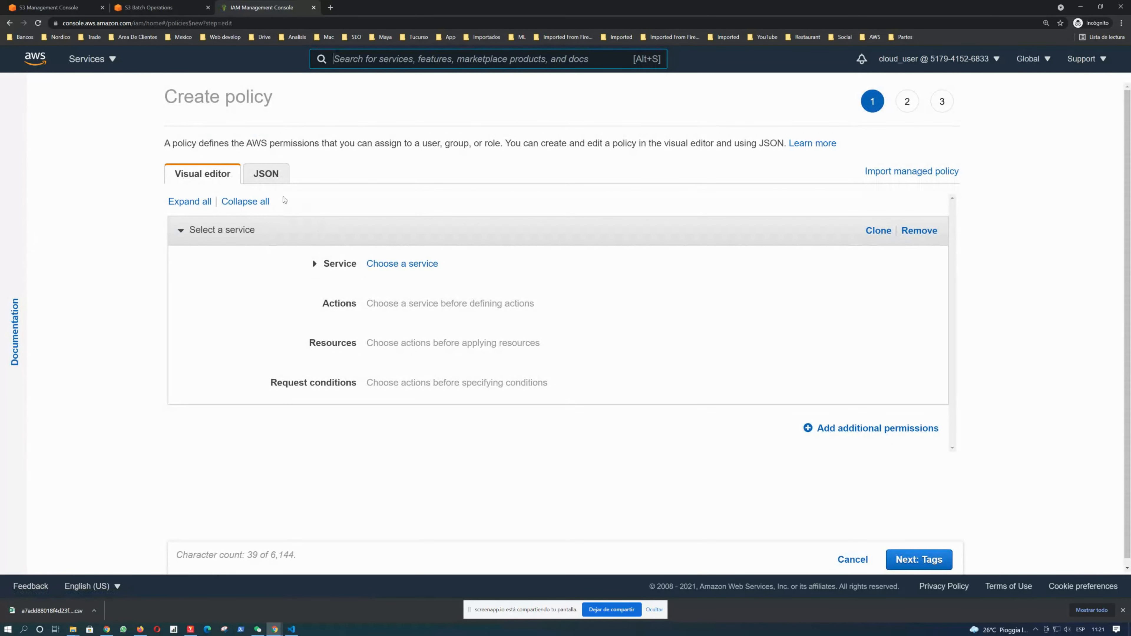
{"action": "left_click", "coordinate": [266, 174]}
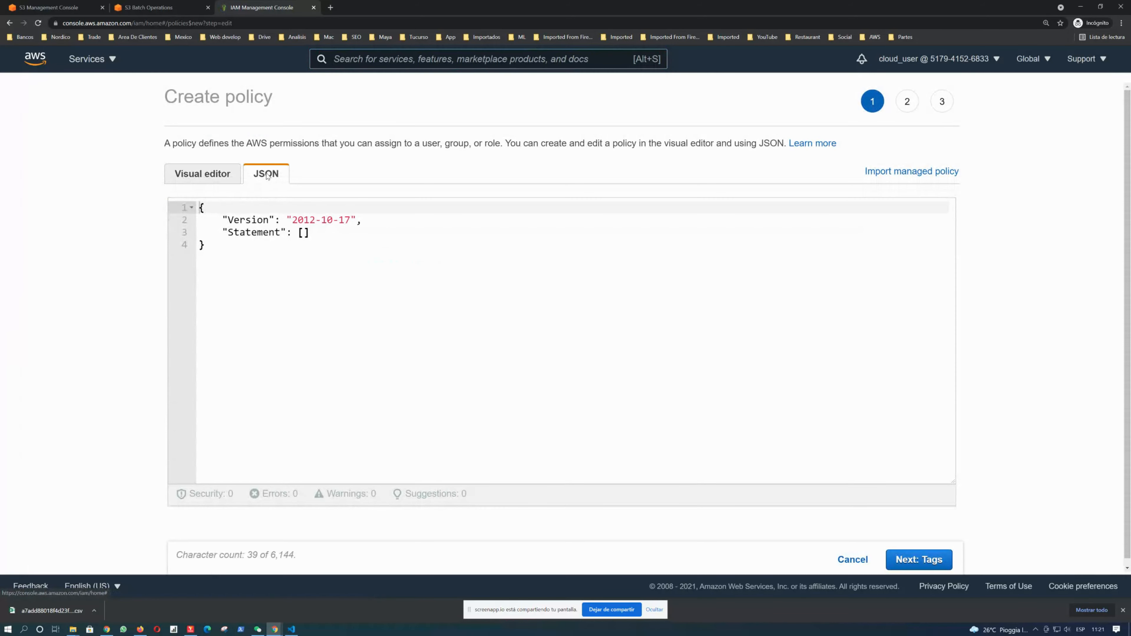
Copy the IAM role policy template from the batch job and replace the new policy's JSON with it.
{"action": "left_click", "coordinate": [184, 12]}
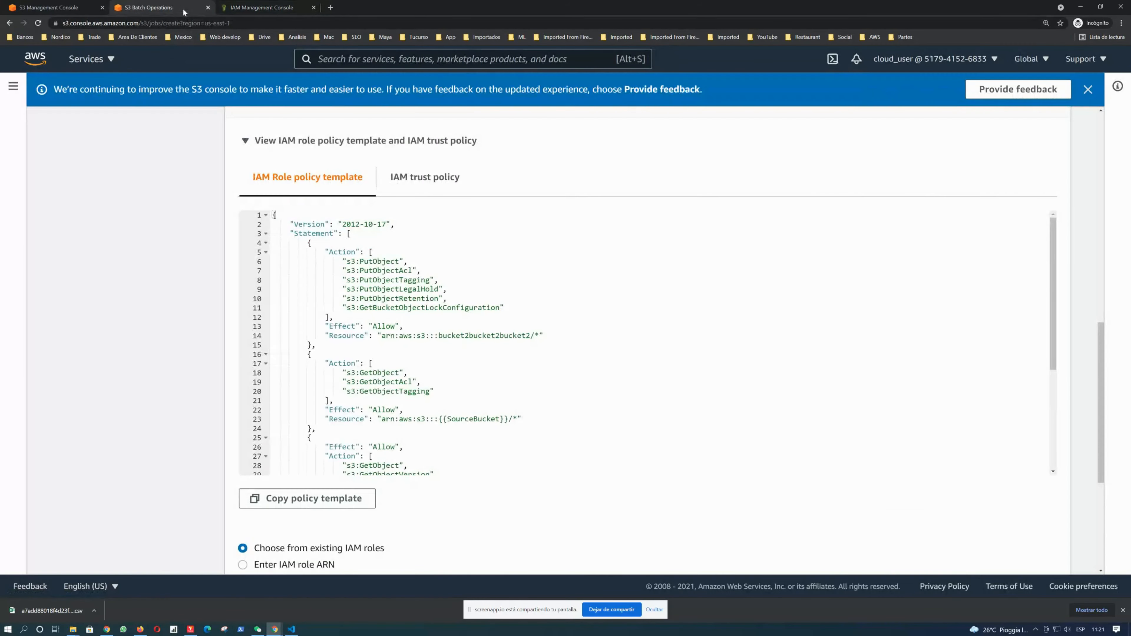
{"action": "left_click", "coordinate": [300, 501]}
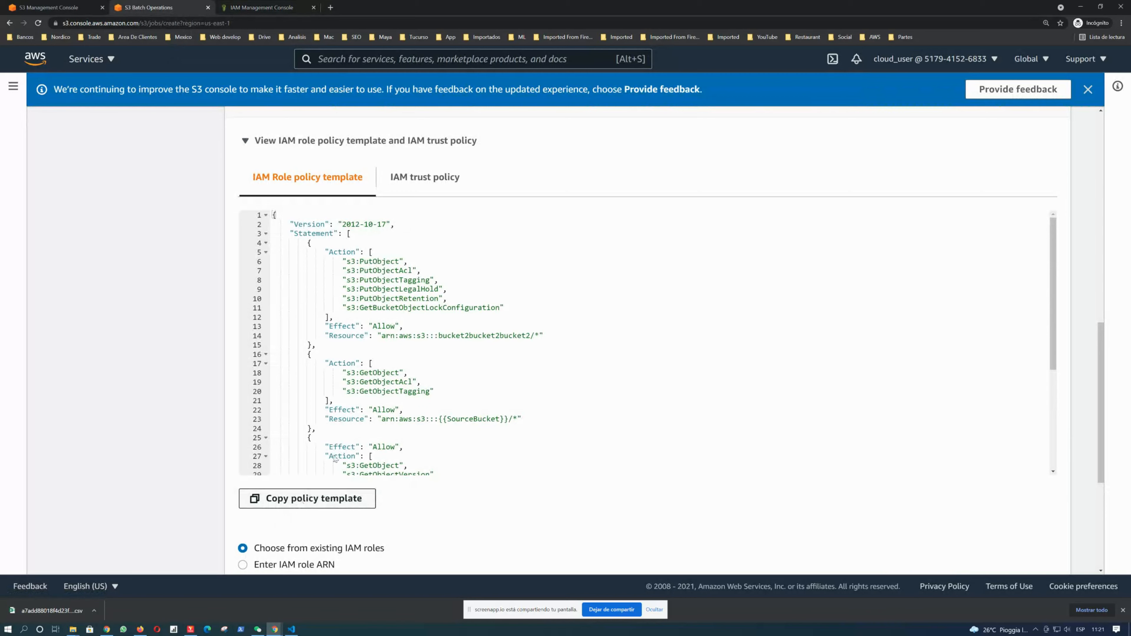
{"action": "left_click", "coordinate": [249, 7]}
{"action": "left_click", "coordinate": [307, 268]}
{"action": "key", "text": "ctrl+a"}
{"action": "key", "text": "ctrl+v"}
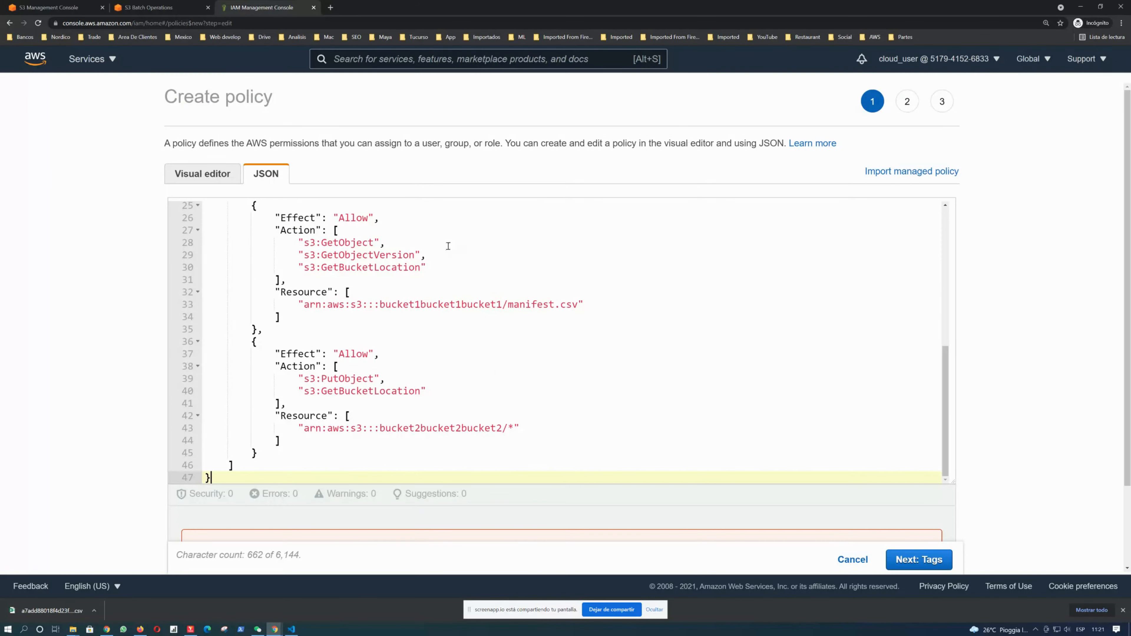
Replace the {{SourceBucket}} placeholder in the policy's Resource ARN with bucket1bucket1bucket1.
{"action": "scroll", "coordinate": [448, 246], "scroll_direction": "up", "scroll_amount": 4}
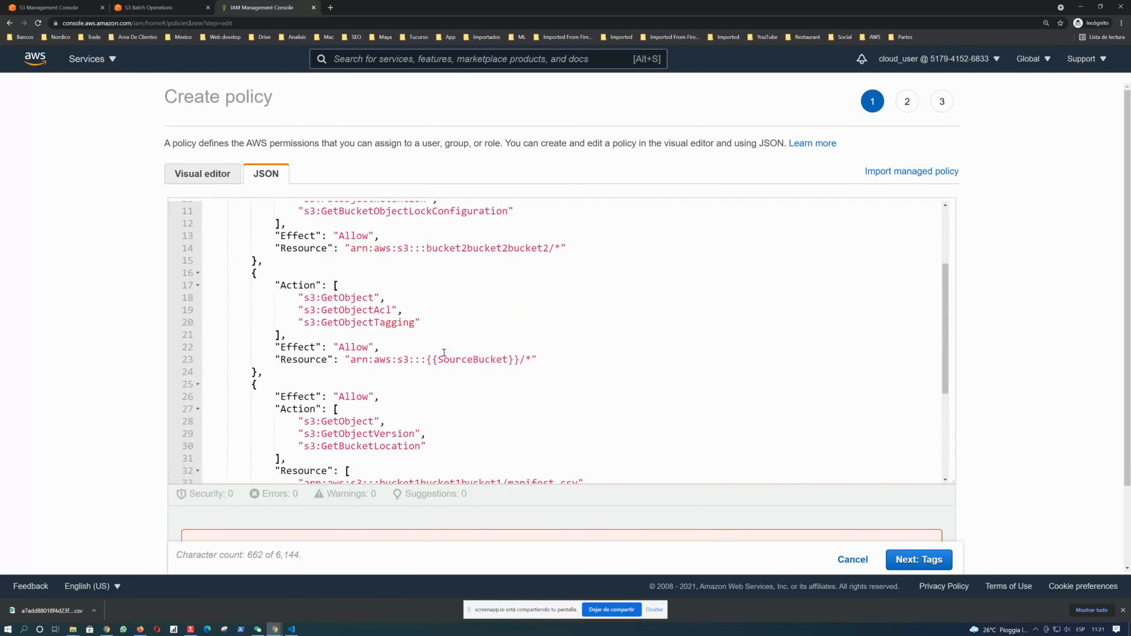
{"action": "scroll", "coordinate": [453, 301], "scroll_direction": "down", "scroll_amount": 2}
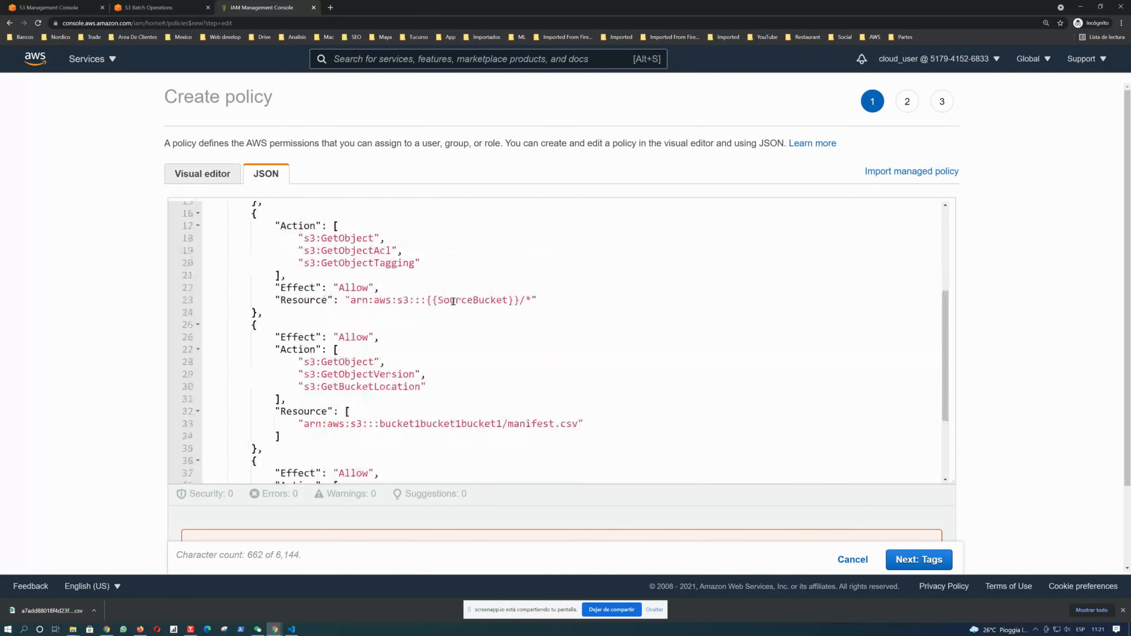
{"action": "double_click", "coordinate": [453, 423]}
{"action": "key", "text": "ctrl+c"}
{"action": "left_click_drag", "start_coordinate": [427, 300], "coordinate": [521, 300]}
{"action": "key", "text": "ctrl+v"}
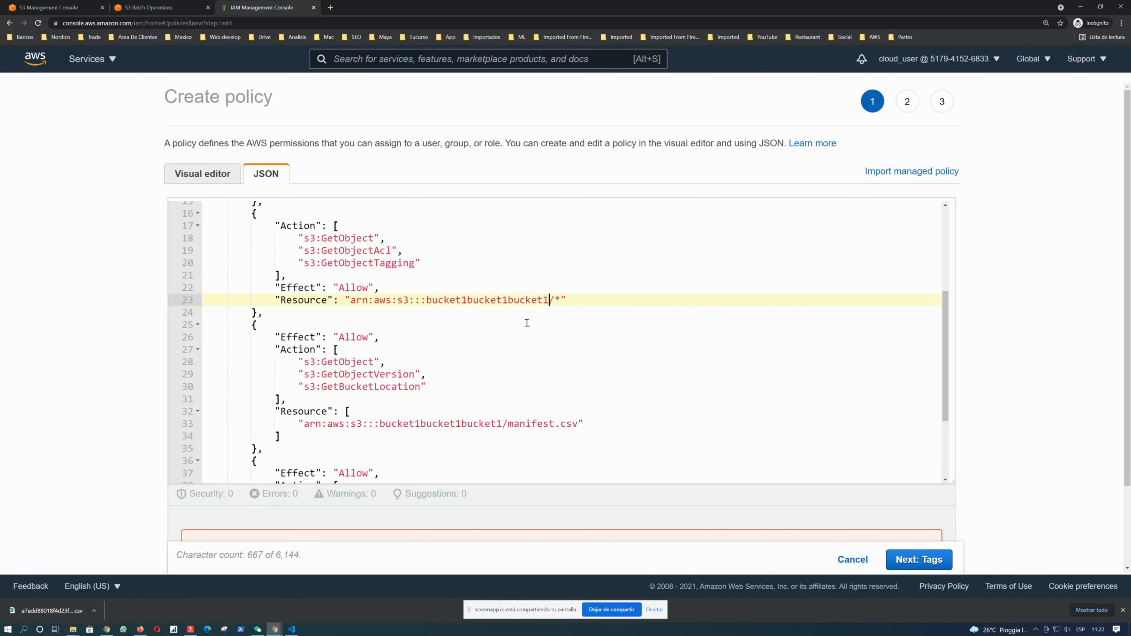
Check the source and destination bucket names in the Resource ARNs of the policy's JSON.
{"action": "scroll", "coordinate": [532, 351], "scroll_direction": "up", "scroll_amount": 4}
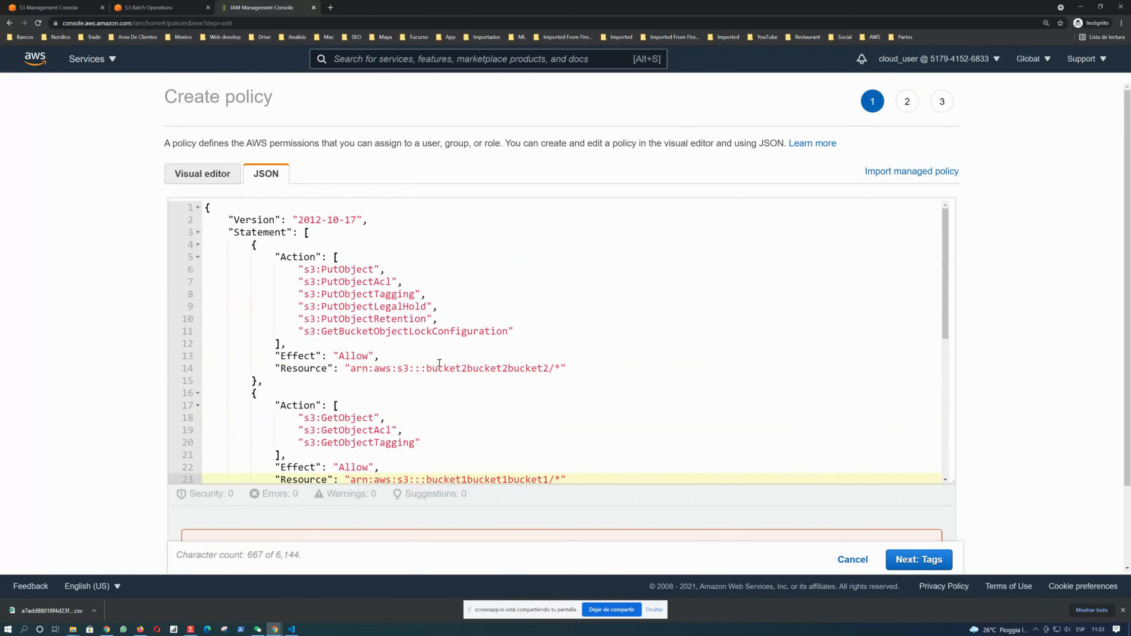
{"action": "scroll", "coordinate": [450, 341], "scroll_direction": "down", "scroll_amount": 1}
{"action": "left_click_drag", "start_coordinate": [432, 308], "coordinate": [515, 309]}
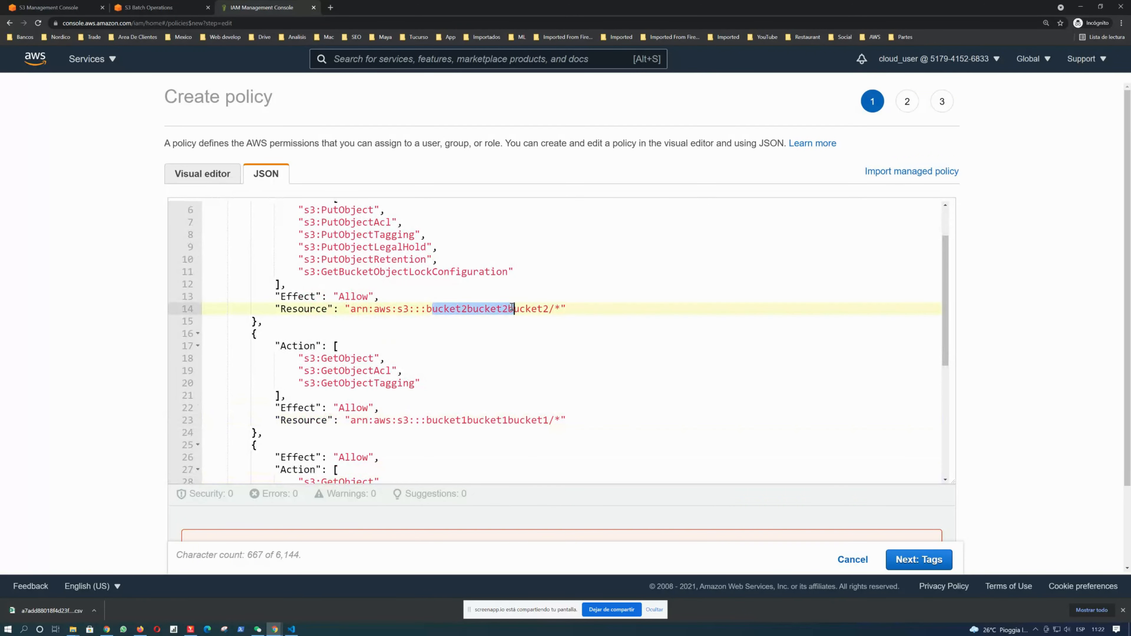
{"action": "scroll", "coordinate": [550, 351], "scroll_direction": "down", "scroll_amount": 1}
{"action": "left_click_drag", "start_coordinate": [444, 360], "coordinate": [531, 360]}
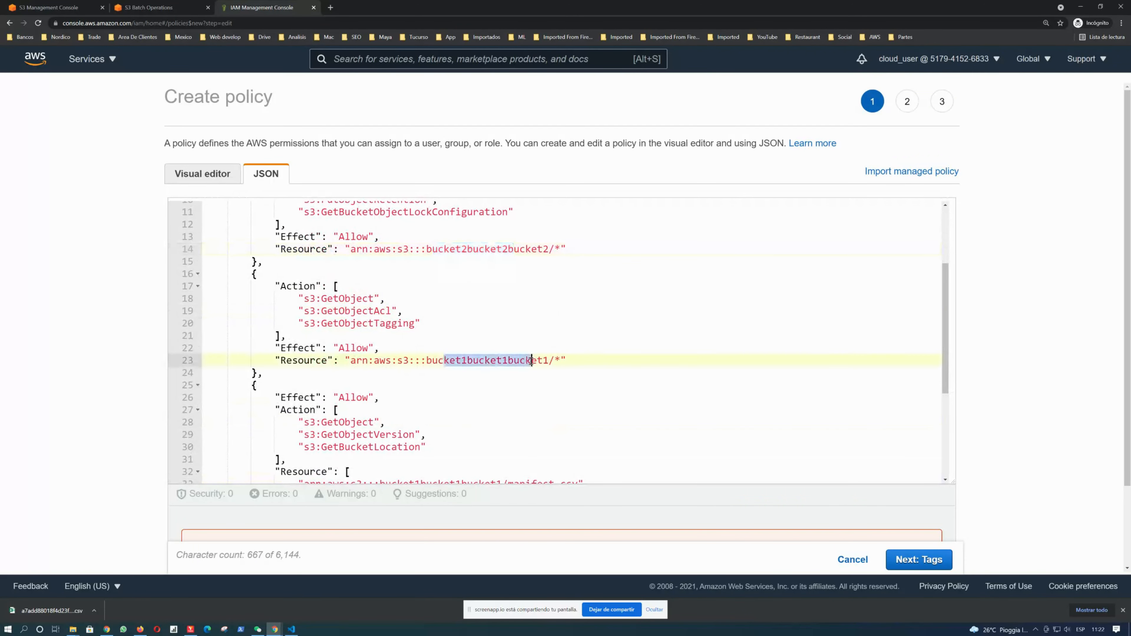
{"action": "scroll", "coordinate": [566, 353], "scroll_direction": "down", "scroll_amount": 3}
{"action": "scroll", "coordinate": [566, 353], "scroll_direction": "down", "scroll_amount": 2}
Skip the policy tags, name the policy S3_Batch_Policy_Buckets and create it.
{"action": "left_click", "coordinate": [917, 560]}
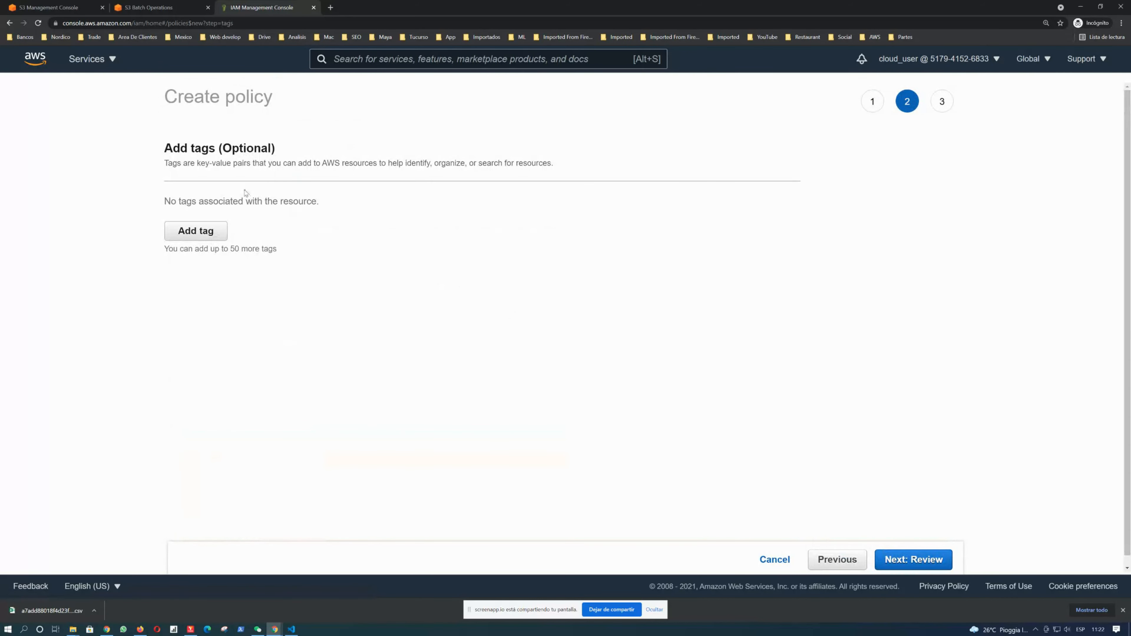
{"action": "left_click", "coordinate": [921, 562]}
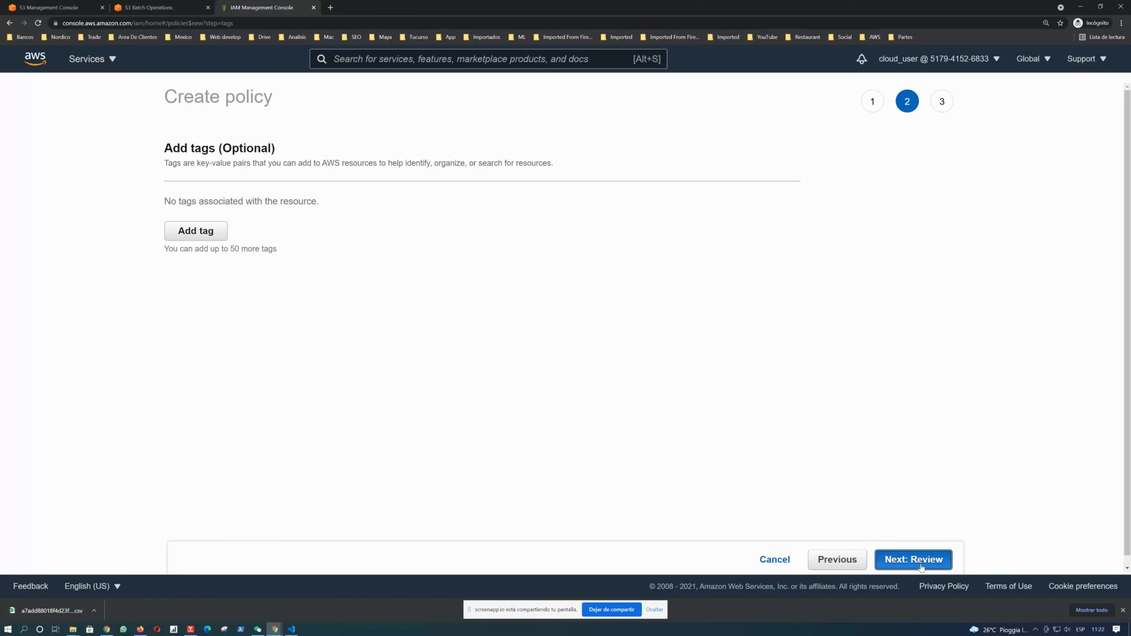
{"action": "left_click", "coordinate": [353, 184]}
{"action": "type", "text": "S"}
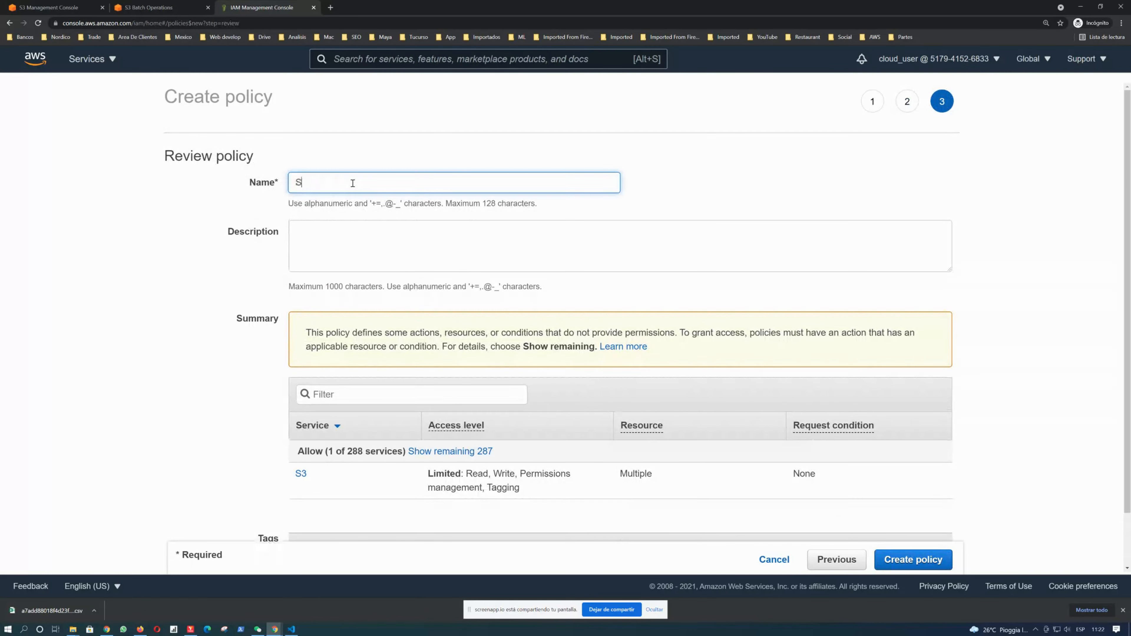
{"action": "type", "text": "3_Batch"}
{"action": "type", "text": "_Policy_Buckets"}
{"action": "left_click", "coordinate": [927, 561]}
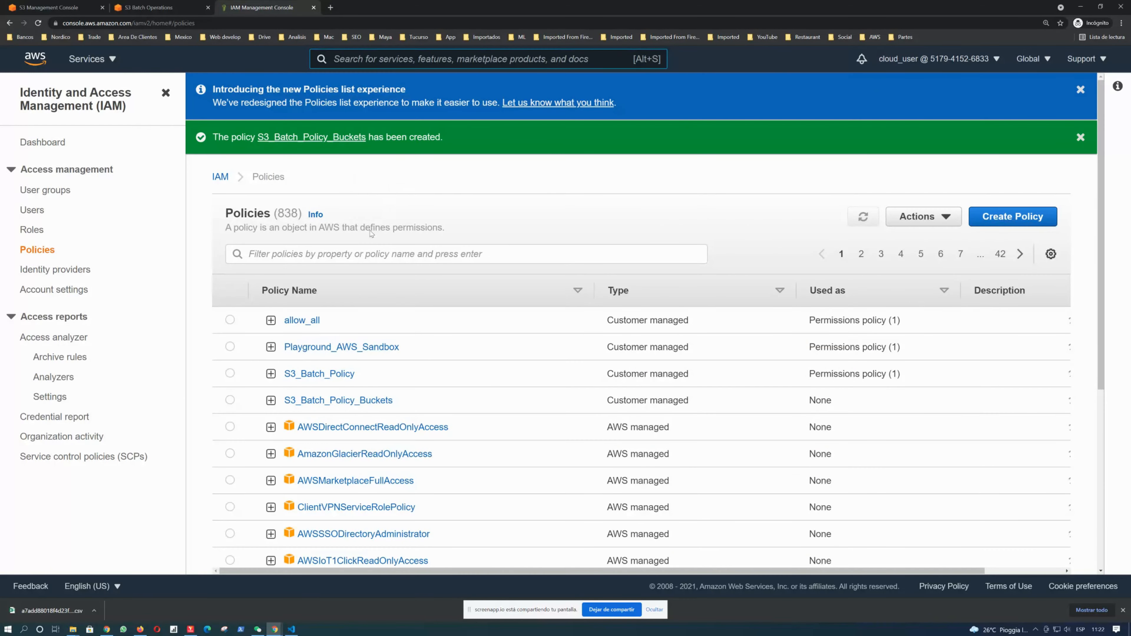
Expand S3_Batch_Policy_Buckets in the policies list and read through its JSON statements.
{"action": "left_click", "coordinate": [271, 400]}
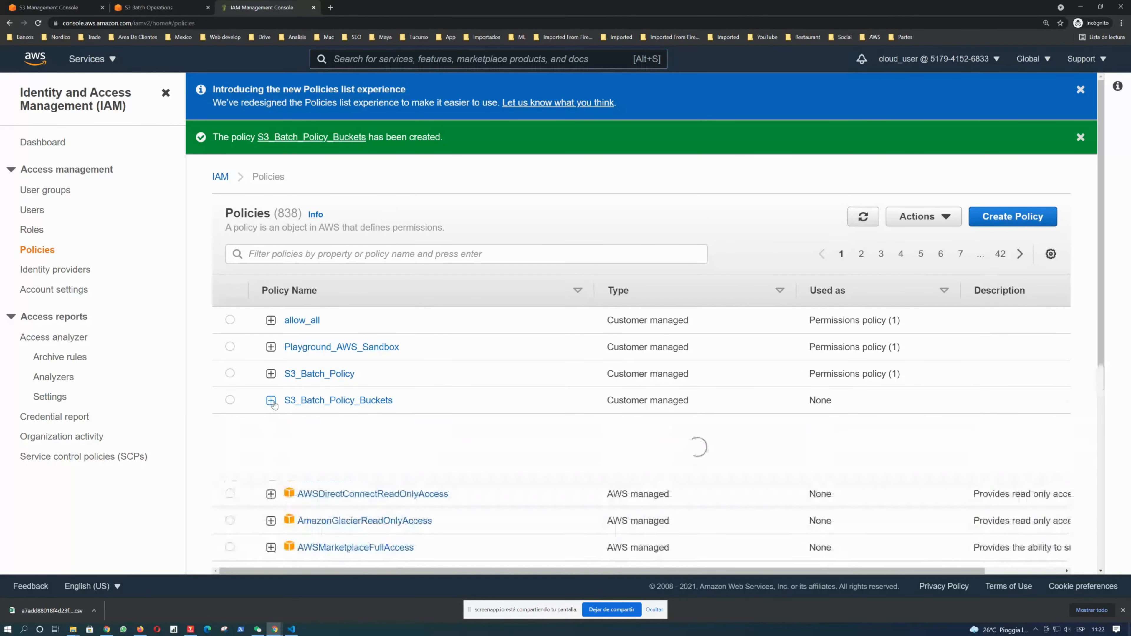
{"action": "scroll", "coordinate": [431, 440], "scroll_direction": "down", "scroll_amount": 3}
{"action": "scroll", "coordinate": [443, 375], "scroll_direction": "down", "scroll_amount": 3}
{"action": "scroll", "coordinate": [466, 358], "scroll_direction": "down", "scroll_amount": 2}
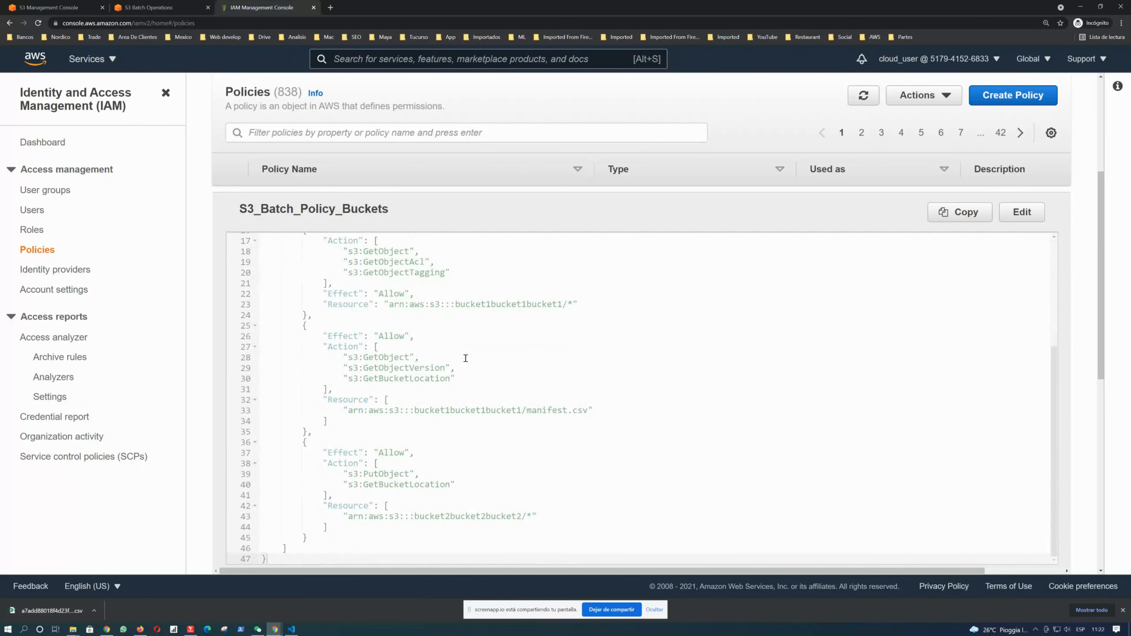
{"action": "scroll", "coordinate": [410, 452], "scroll_direction": "up", "scroll_amount": 4}
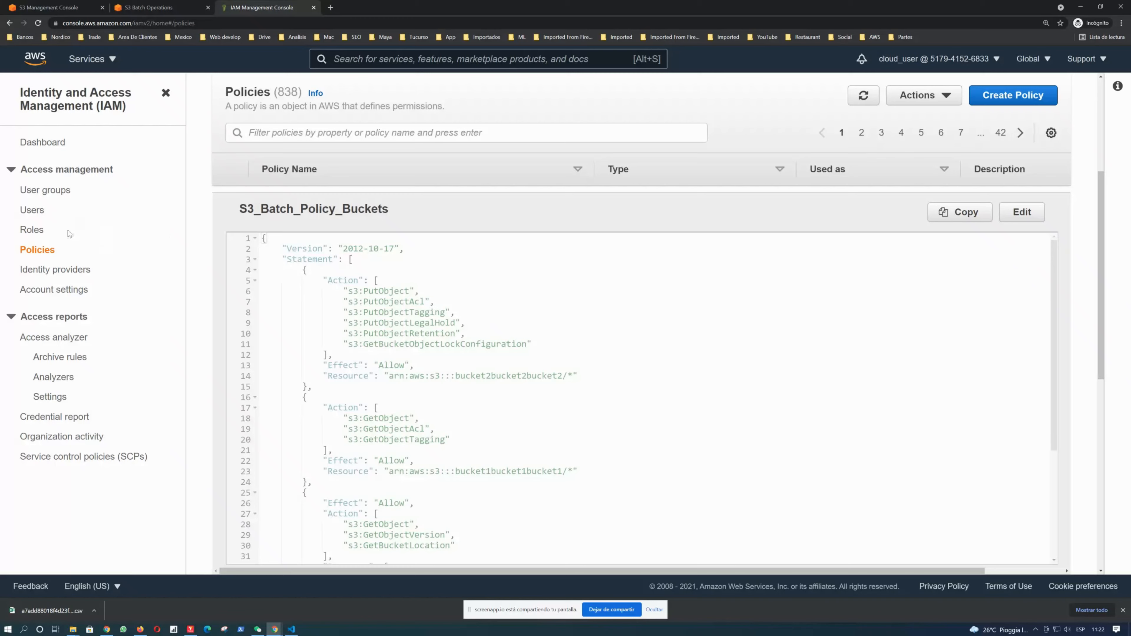
Start a new IAM role for an AWS service, choosing S3 with the S3 Batch Operations use case, and continue to its permissions.
{"action": "left_click", "coordinate": [163, 7]}
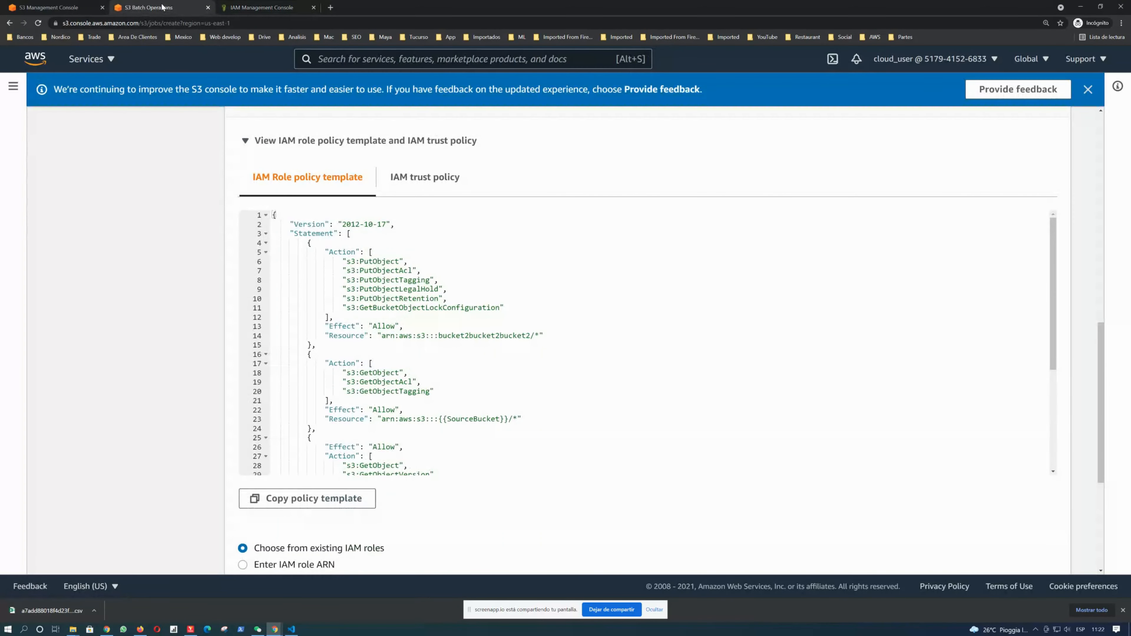
{"action": "scroll", "coordinate": [289, 187], "scroll_direction": "up", "scroll_amount": 1}
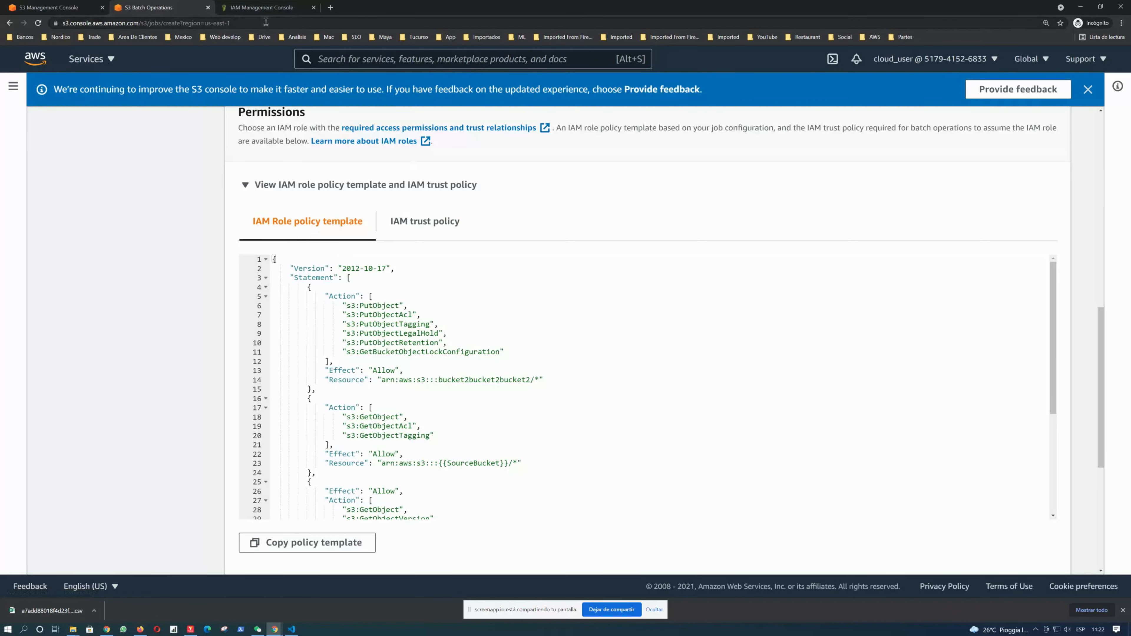
{"action": "left_click", "coordinate": [269, 8]}
{"action": "left_click", "coordinate": [35, 231]}
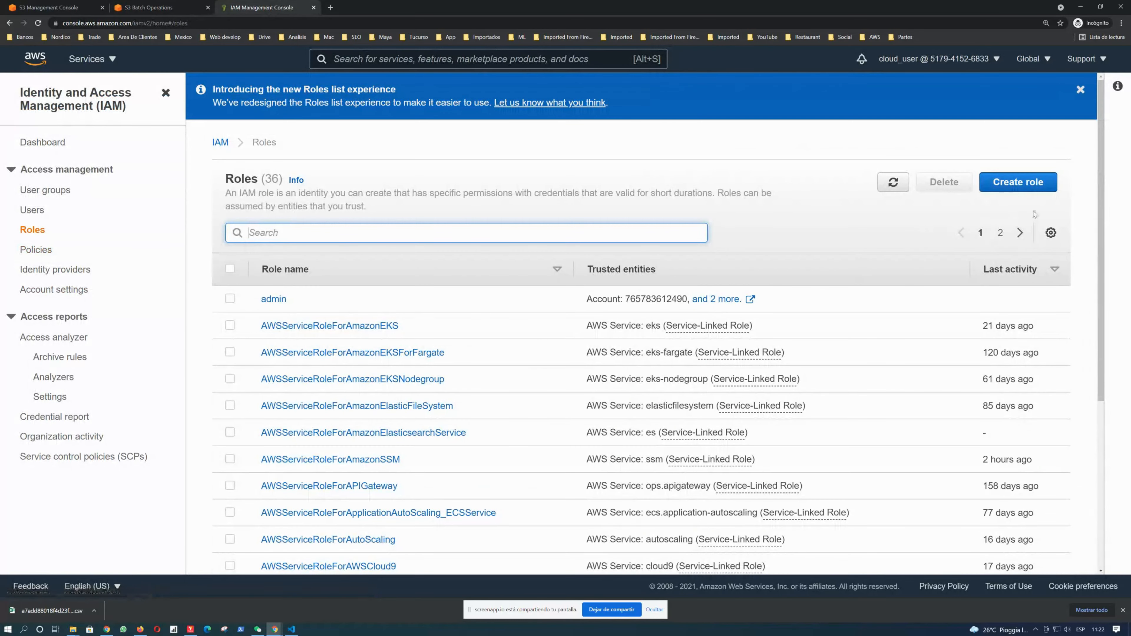
{"action": "left_click", "coordinate": [1044, 184]}
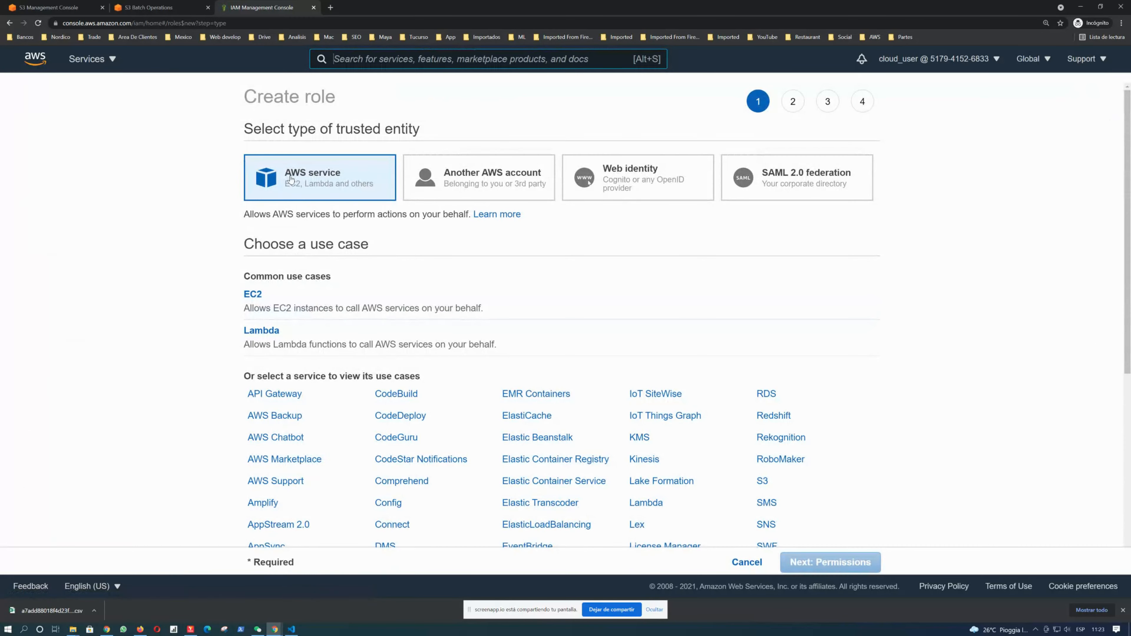
{"action": "scroll", "coordinate": [404, 253], "scroll_direction": "down", "scroll_amount": 3}
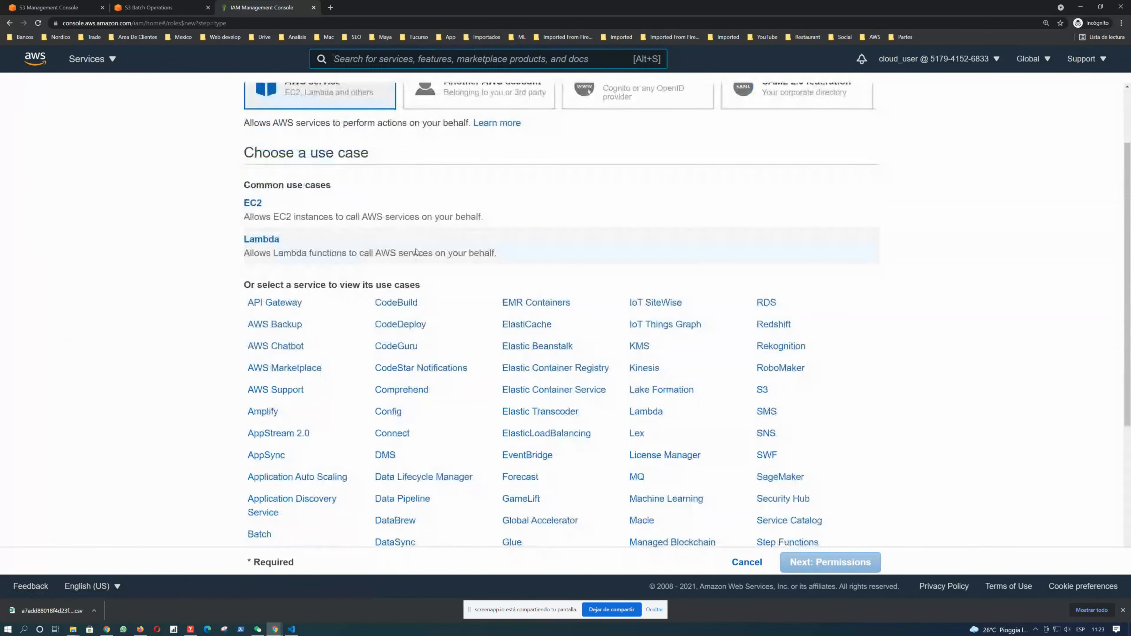
{"action": "left_click", "coordinate": [776, 350]}
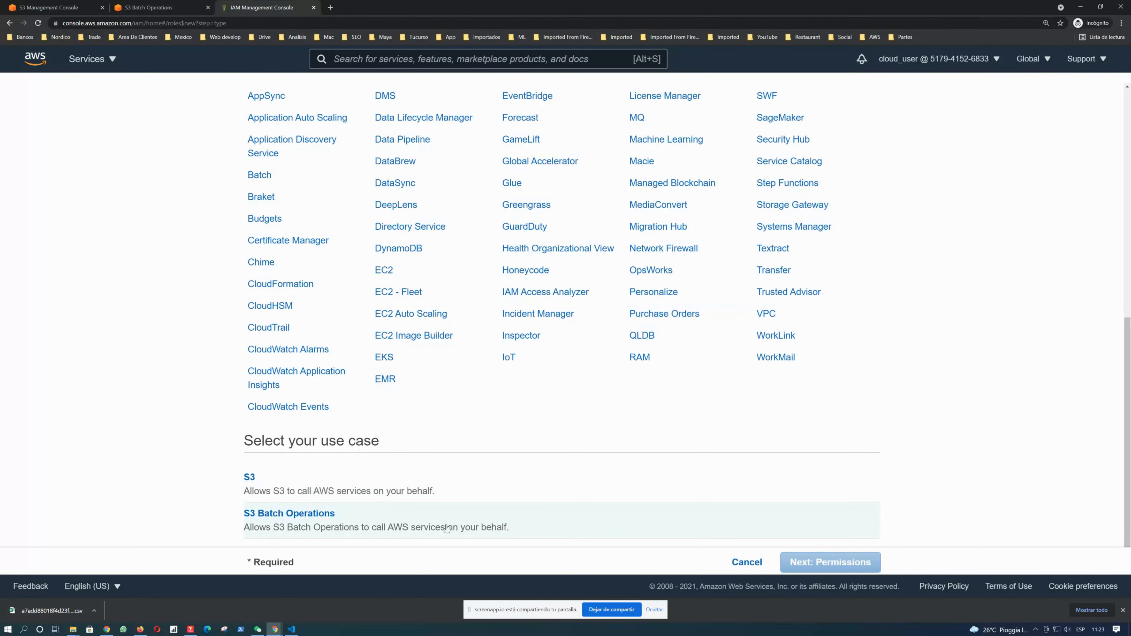
{"action": "left_click", "coordinate": [470, 529]}
{"action": "left_click", "coordinate": [821, 562]}
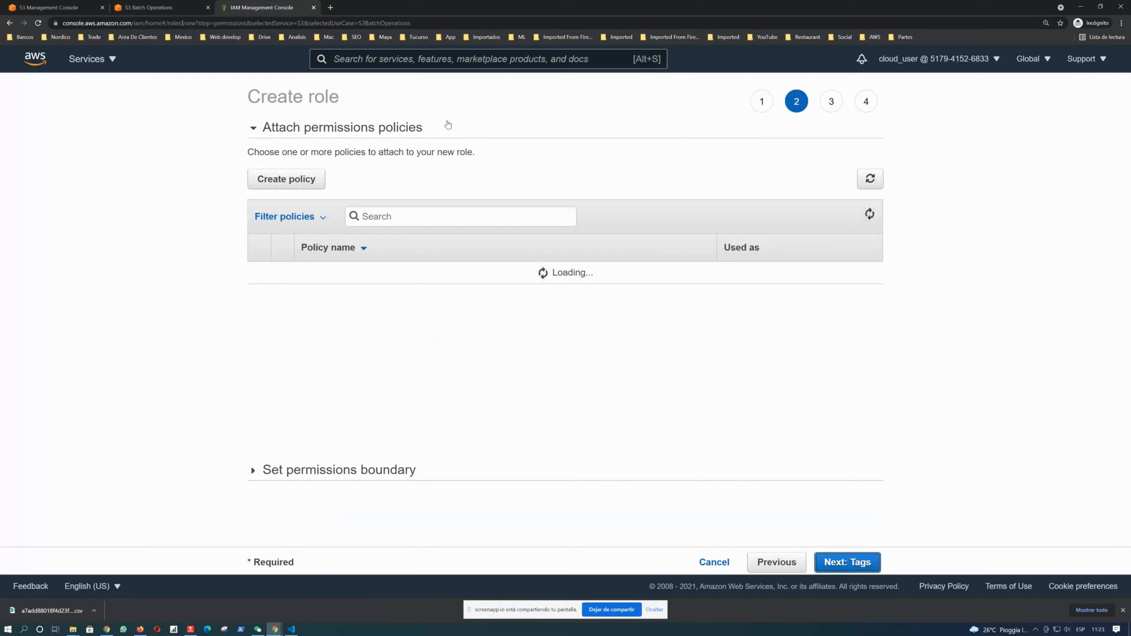
Filter the policies by s3_, attach S3_Batch_Policy_Buckets to the new role and skip the tags.
{"action": "left_click", "coordinate": [417, 221]}
{"action": "type", "text": "s3_"}
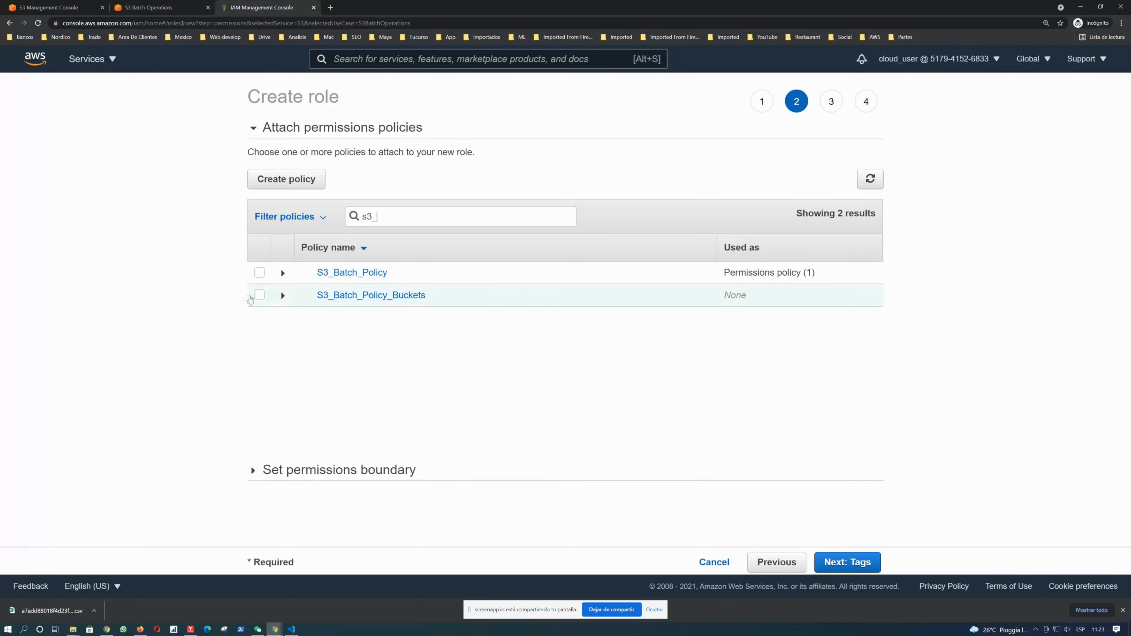
{"action": "left_click", "coordinate": [259, 297]}
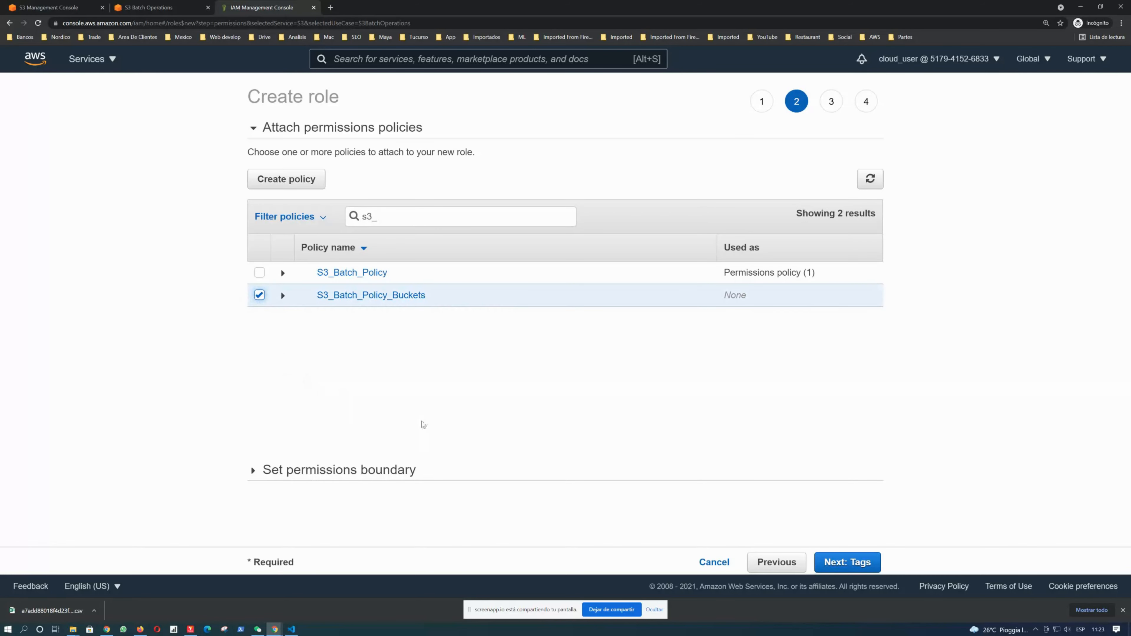
{"action": "left_click", "coordinate": [847, 563]}
{"action": "left_click", "coordinate": [847, 563]}
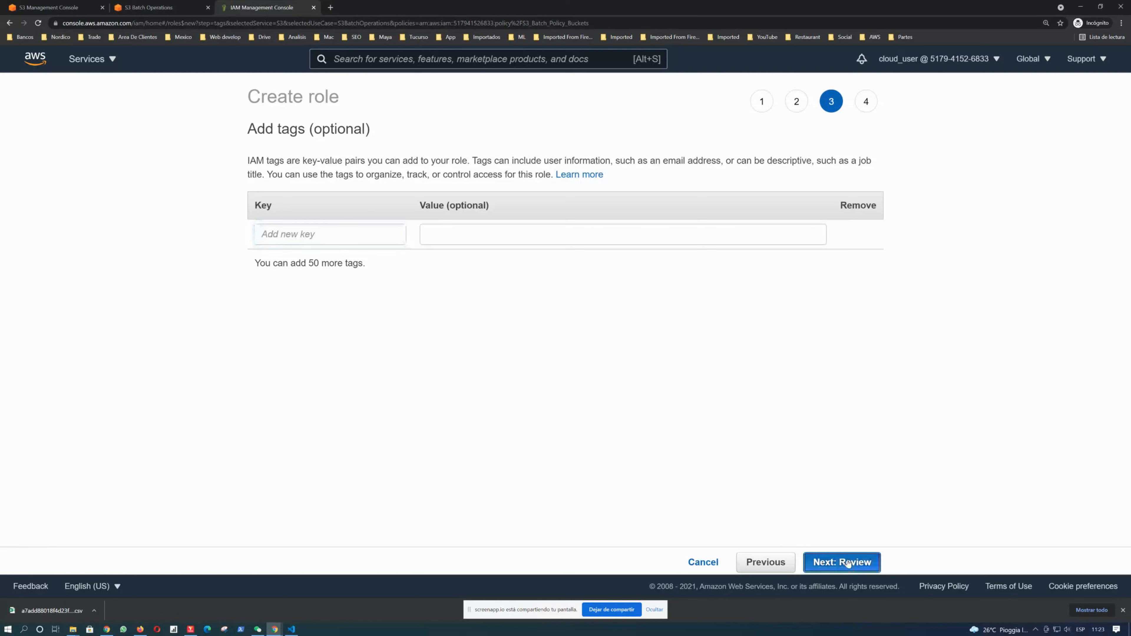
Name the role S3_Role_Batch_Buckets and create it.
{"action": "left_click", "coordinate": [548, 167]}
{"action": "type", "text": "S"}
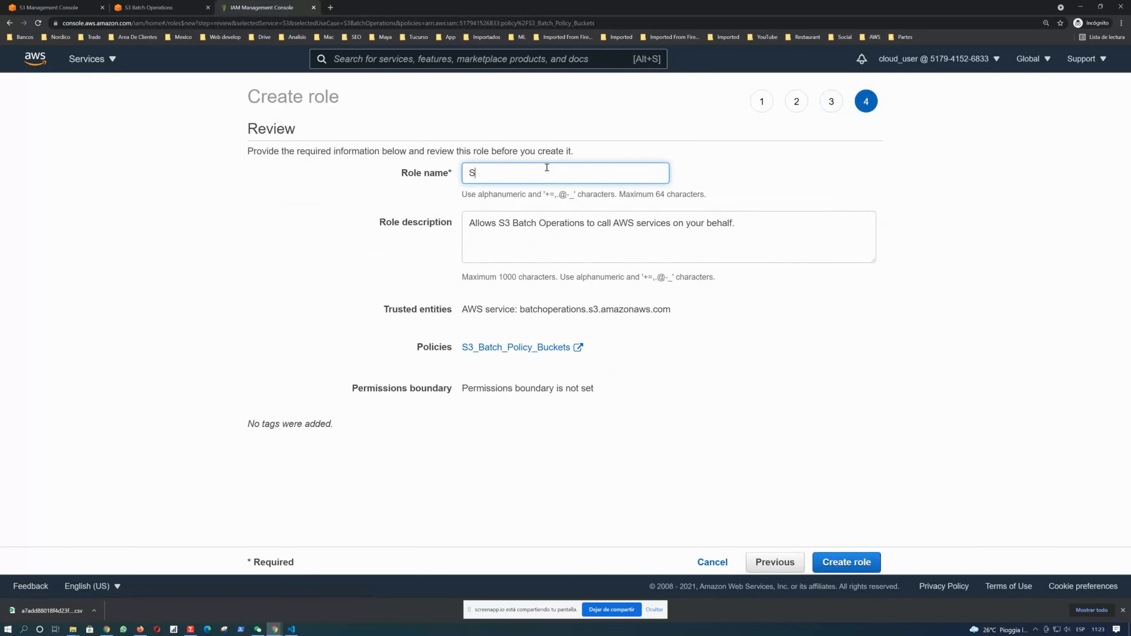
{"action": "type", "text": "3_Role"}
{"action": "key", "text": "BackSpace"}
{"action": "type", "text": "_Batch_Buckets"}
{"action": "left_click", "coordinate": [851, 559]}
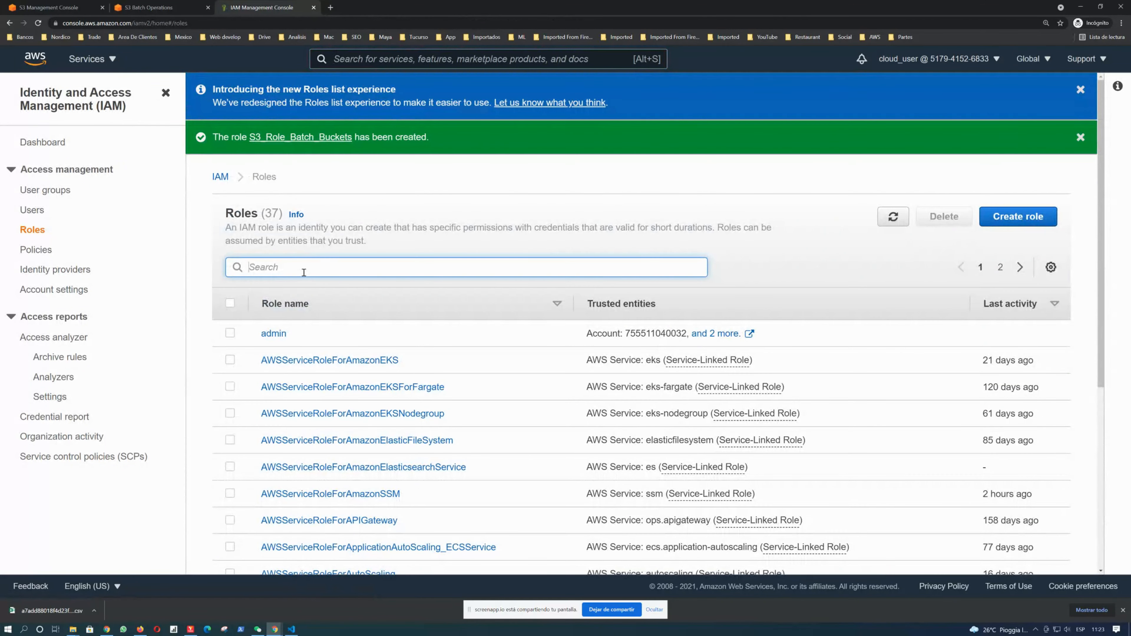
Search the roles for S3_ and open the summary of S3_Role_Batch_Buckets.
{"action": "type", "text": "S3_"}
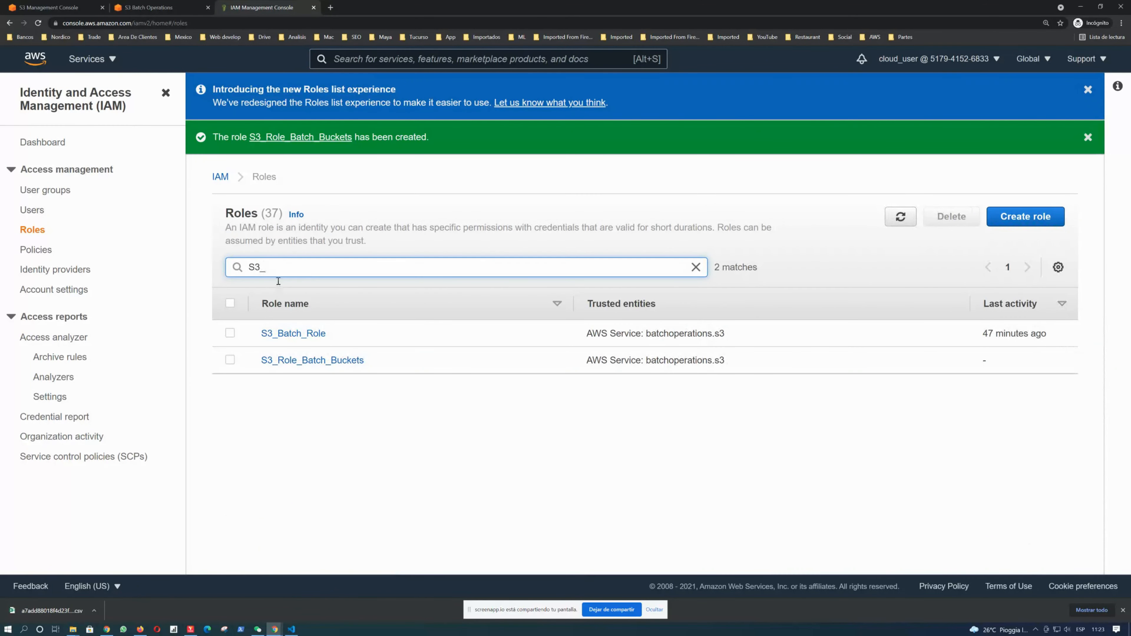
{"action": "left_click", "coordinate": [293, 364]}
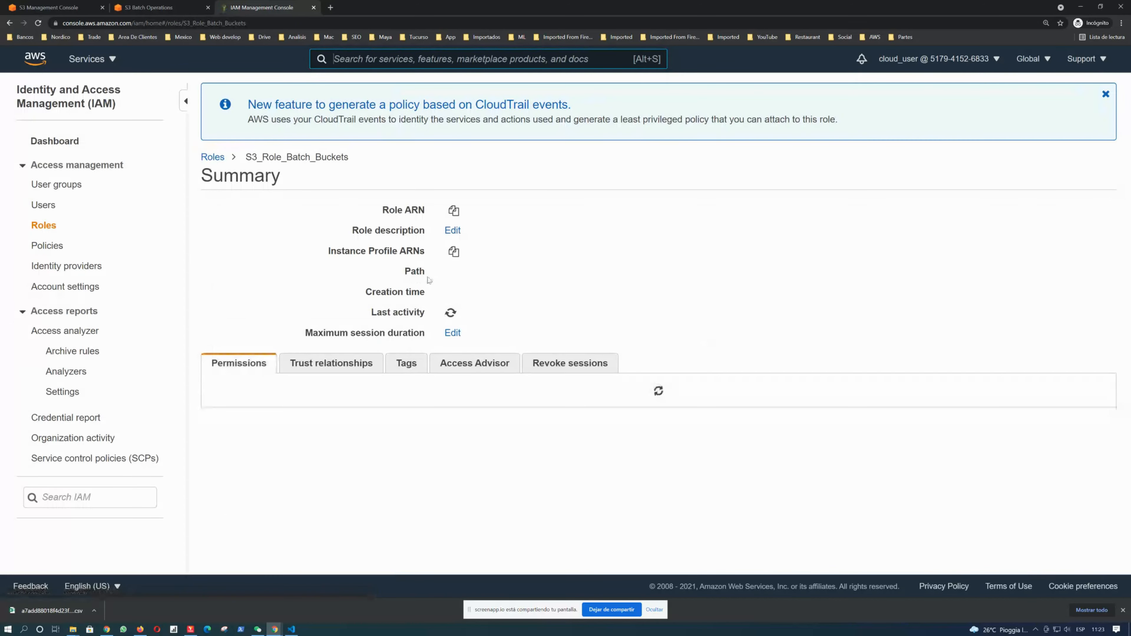
{"action": "scroll", "coordinate": [285, 446], "scroll_direction": "down", "scroll_amount": 1}
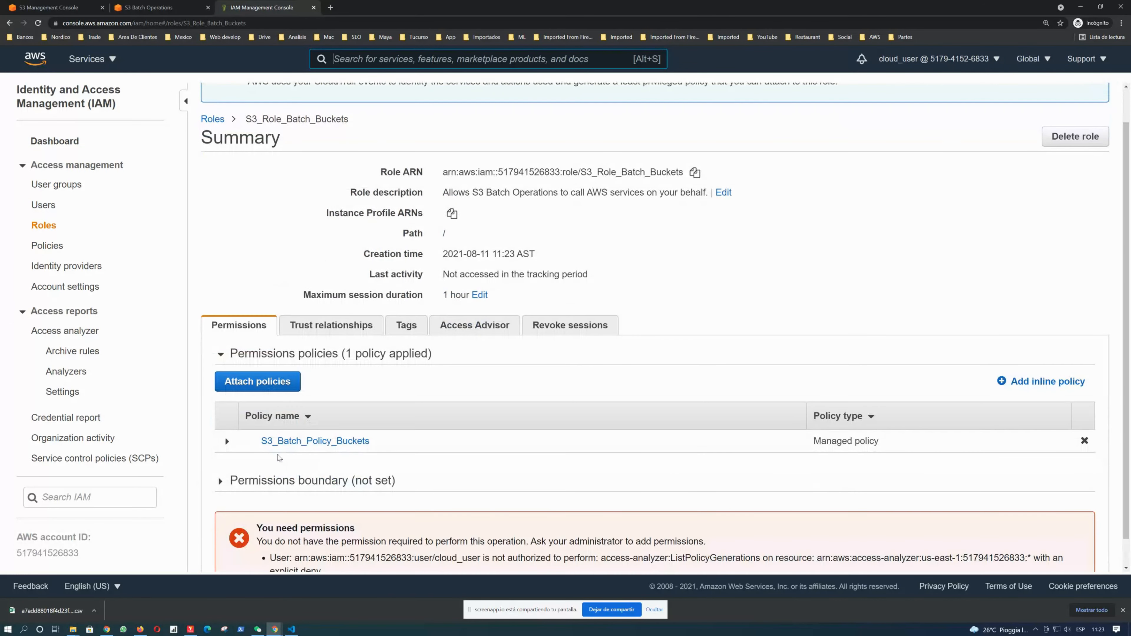
Expand the attached S3_Batch_Policy_Buckets policy and check the bucket names and manifest.csv path in its JSON resources.
{"action": "left_click", "coordinate": [227, 441]}
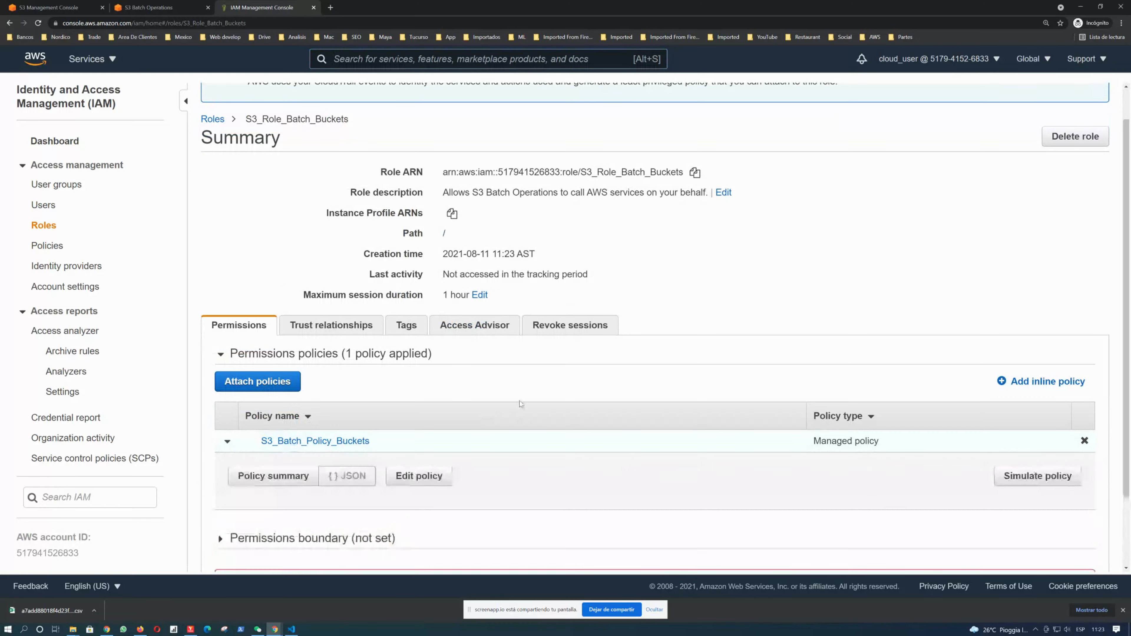
{"action": "scroll", "coordinate": [488, 416], "scroll_direction": "down", "scroll_amount": 2}
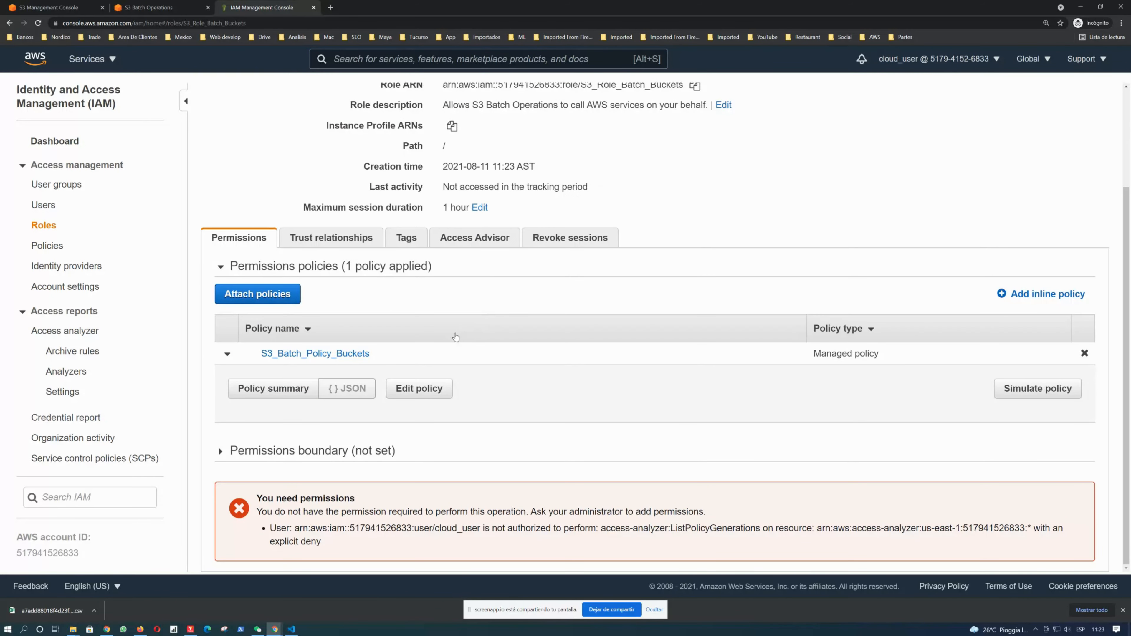
{"action": "scroll", "coordinate": [455, 339], "scroll_direction": "down", "scroll_amount": 5}
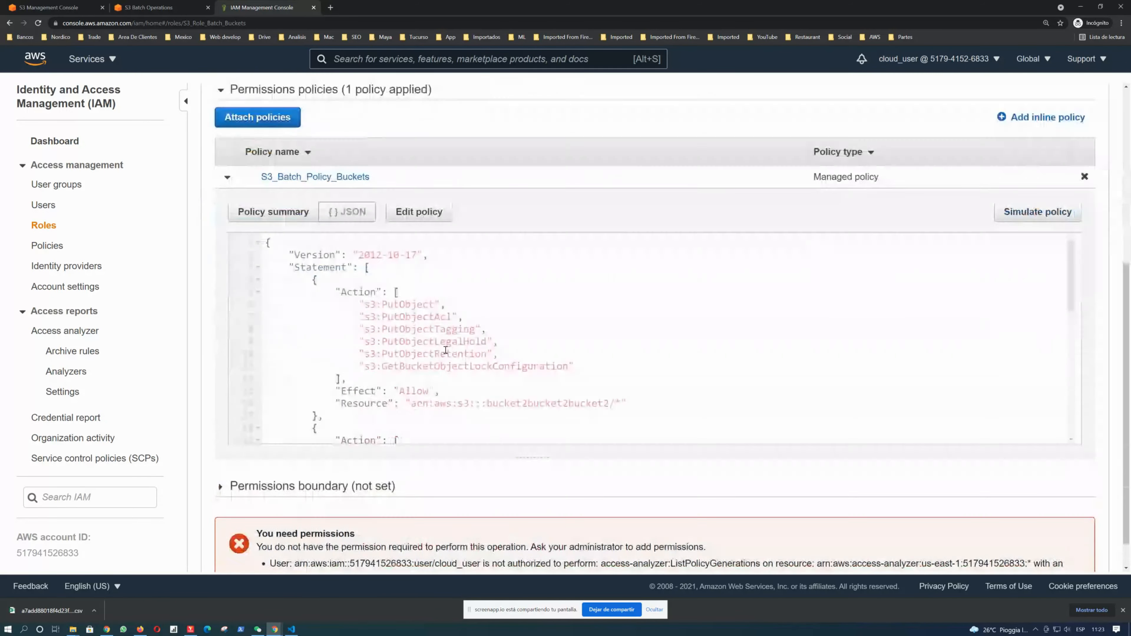
{"action": "scroll", "coordinate": [559, 311], "scroll_direction": "down", "scroll_amount": 5}
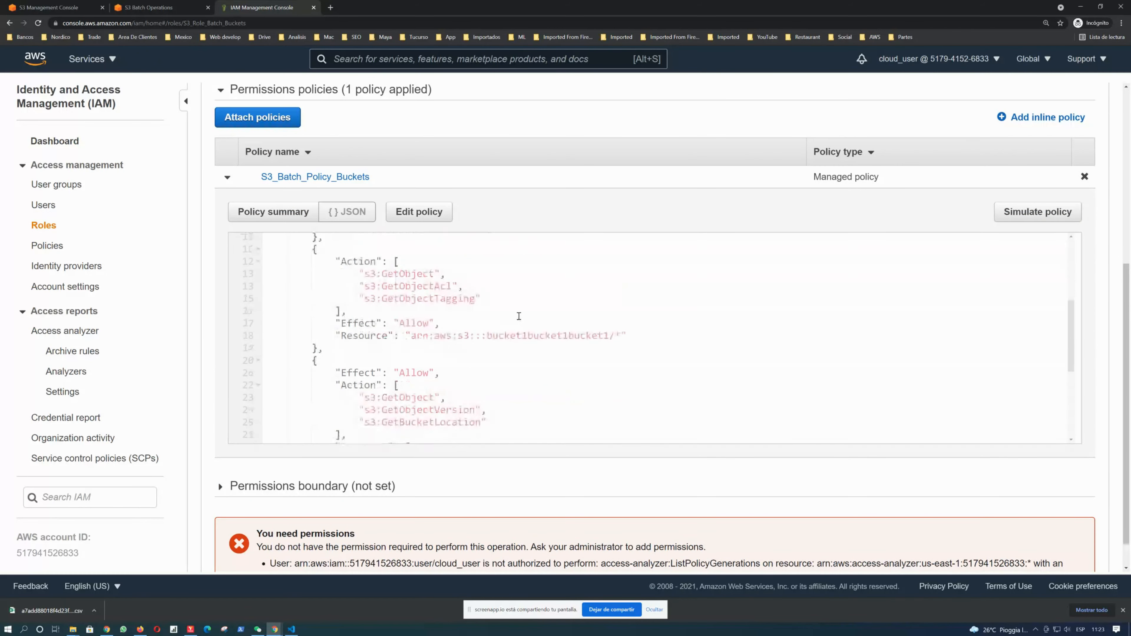
{"action": "scroll", "coordinate": [519, 316], "scroll_direction": "down", "scroll_amount": 1}
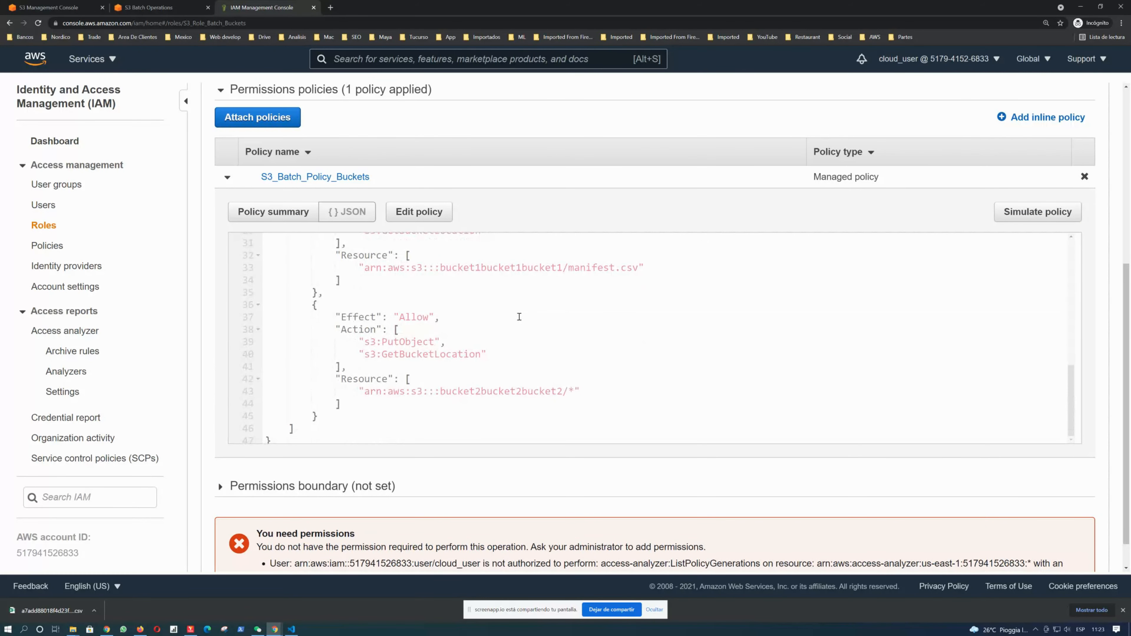
{"action": "left_click_drag", "start_coordinate": [574, 268], "coordinate": [609, 268]}
{"action": "scroll", "coordinate": [577, 320], "scroll_direction": "up", "scroll_amount": 10}
{"action": "scroll", "coordinate": [611, 352], "scroll_direction": "down", "scroll_amount": 4}
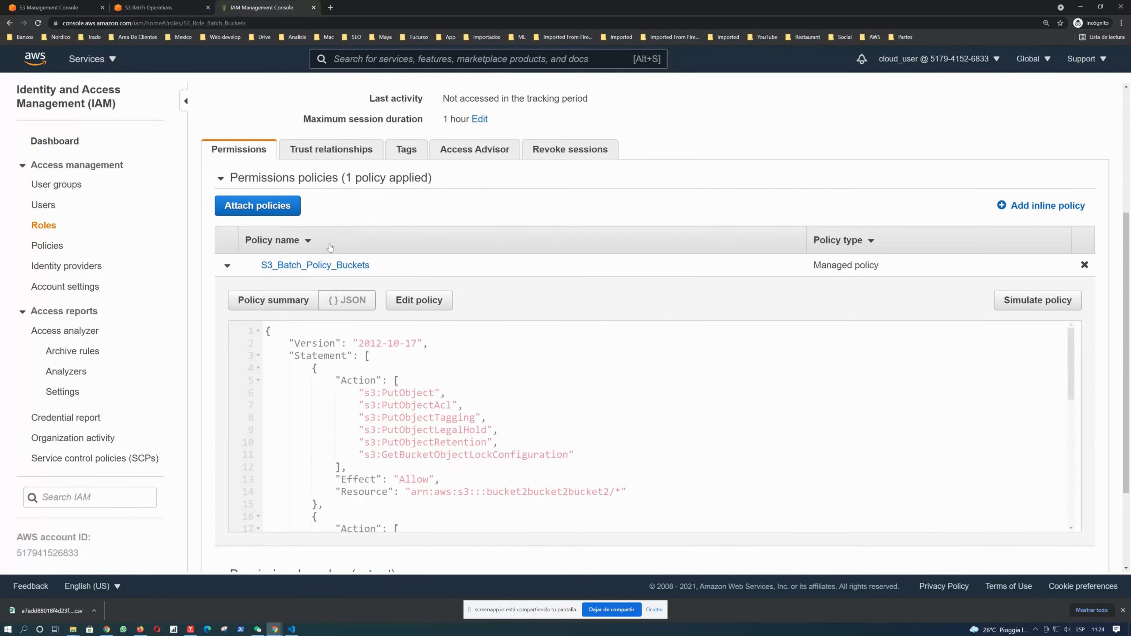
Open the role's trust relationship for editing and copy the IAM trust policy from the batch job's permissions section.
{"action": "left_click", "coordinate": [344, 151]}
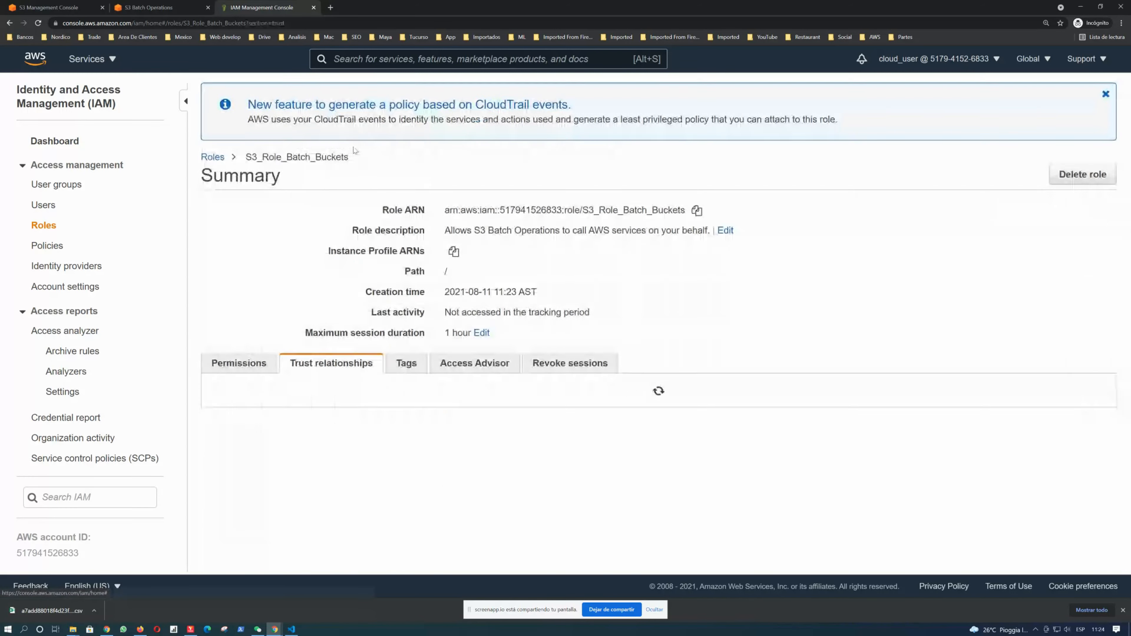
{"action": "left_click", "coordinate": [236, 411]}
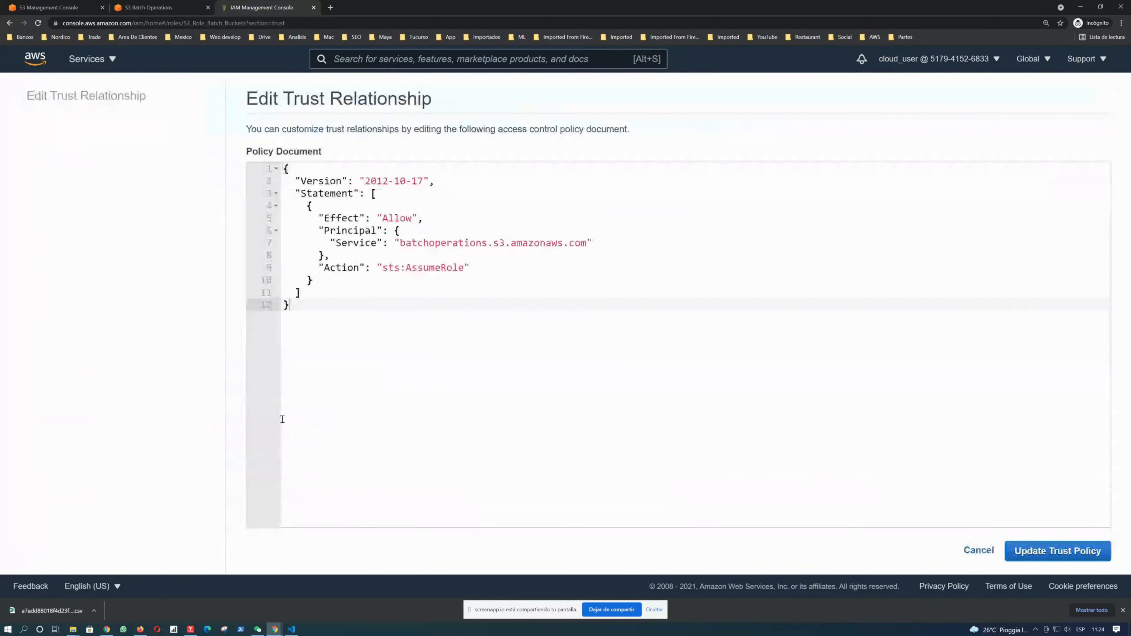
{"action": "left_click", "coordinate": [165, 10]}
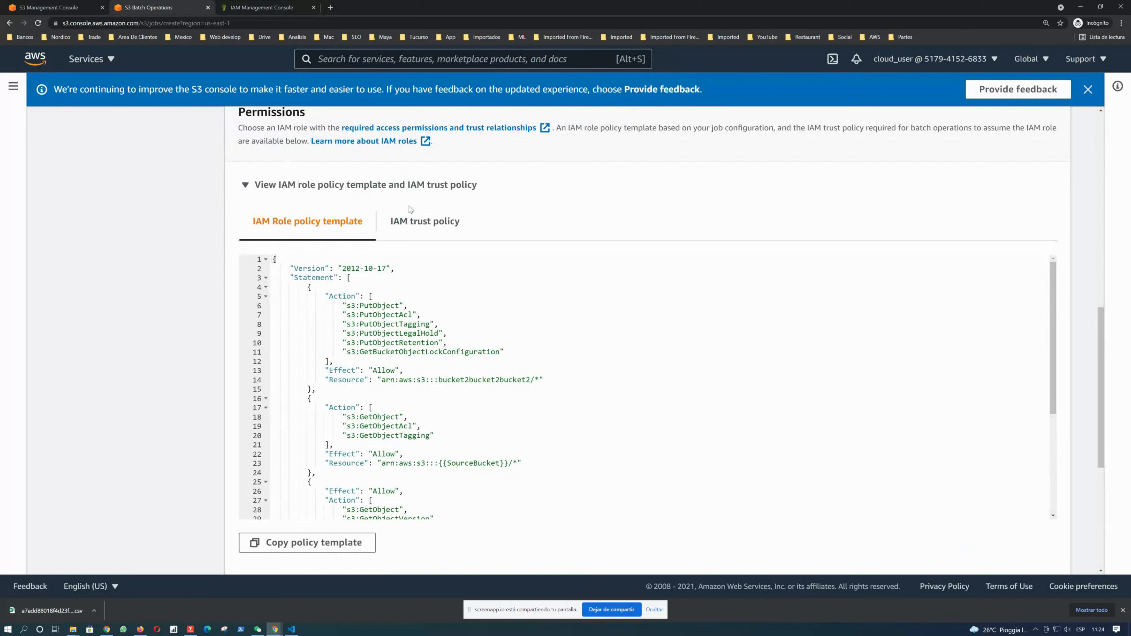
{"action": "left_click", "coordinate": [427, 220]}
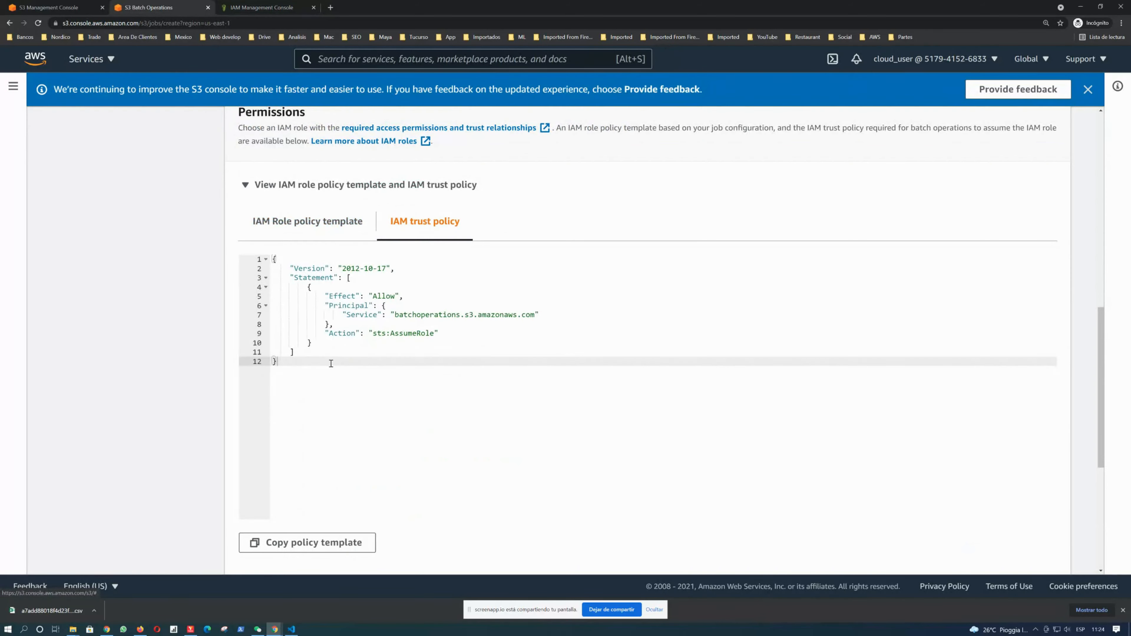
{"action": "left_click", "coordinate": [331, 547]}
Replace the role's whole trust policy document with the copied batchoperations.s3.amazonaws.com JSON and update the trust policy.
{"action": "left_click", "coordinate": [268, 8]}
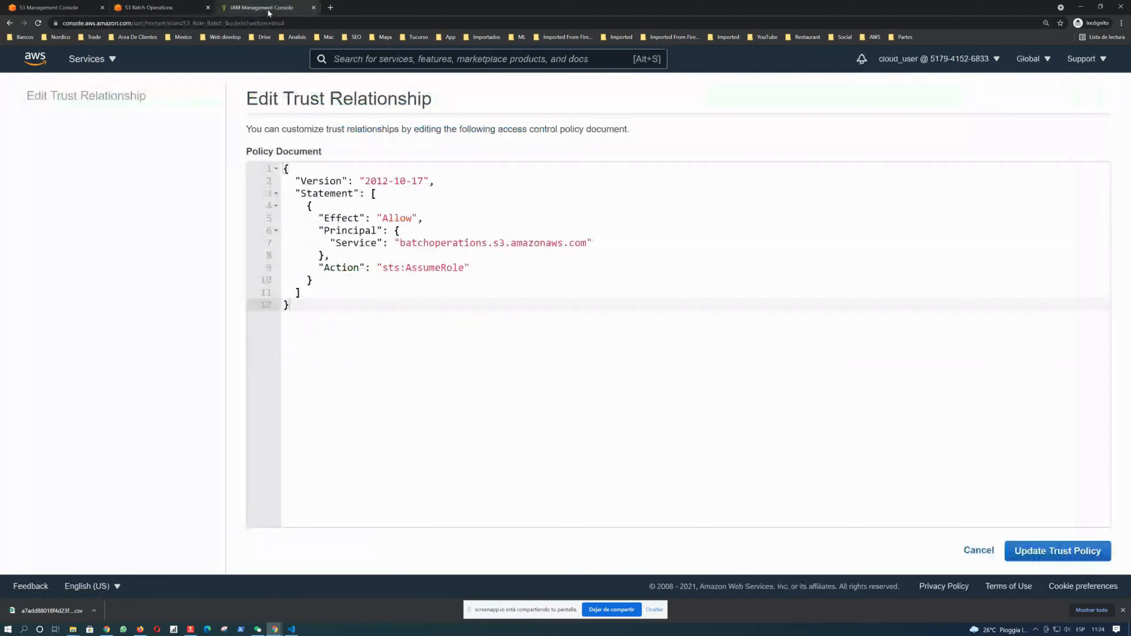
{"action": "key", "text": "ctrl+a"}
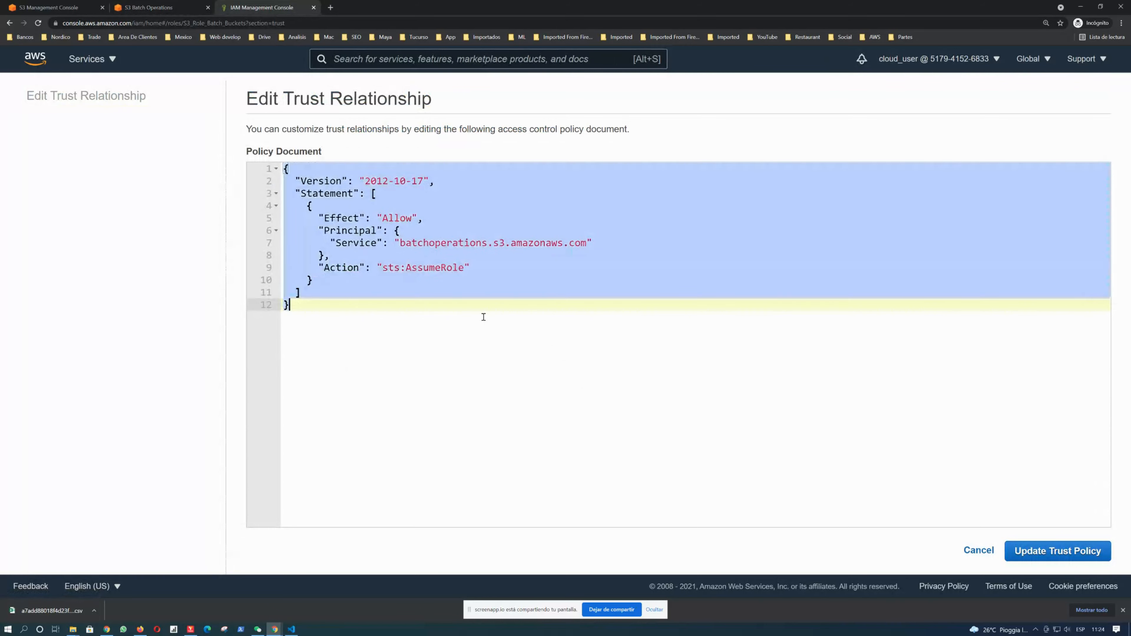
{"action": "type", "text": "{     \"Version\": \"2012-10-17\",     \"Statement\": [         {             \"Effect\": \"Allow\",             \"Principal\": {                 \"Service\": \"batchoperations.s3.amazonaws.com\"             },             \"Action\": \"sts:AssumeRole\"         }     ] }"}
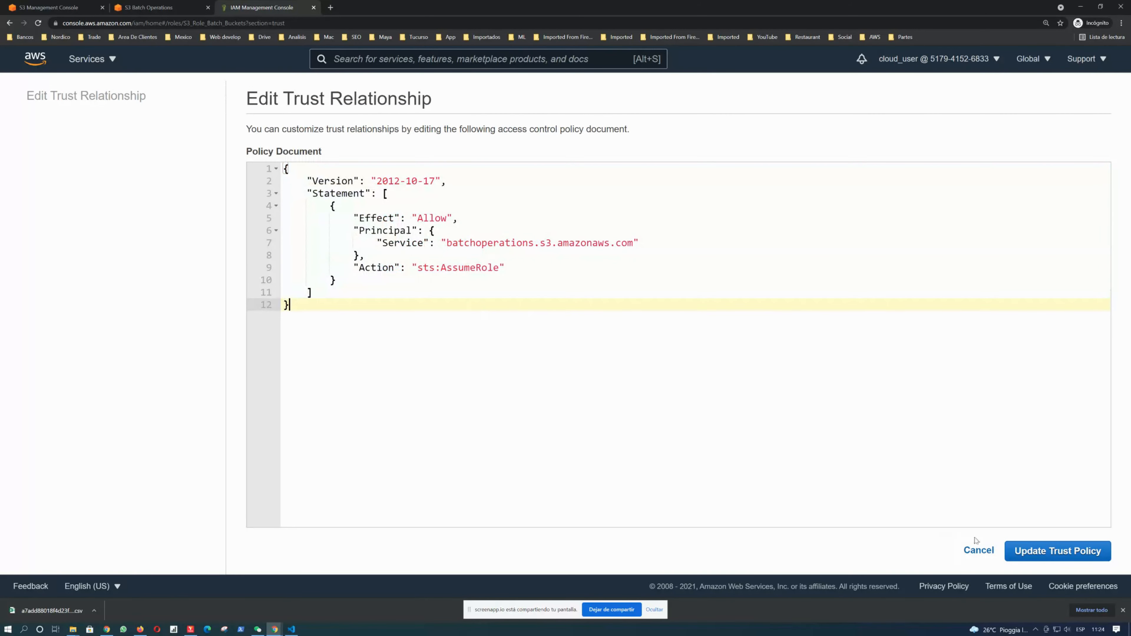
{"action": "left_click", "coordinate": [1054, 551]}
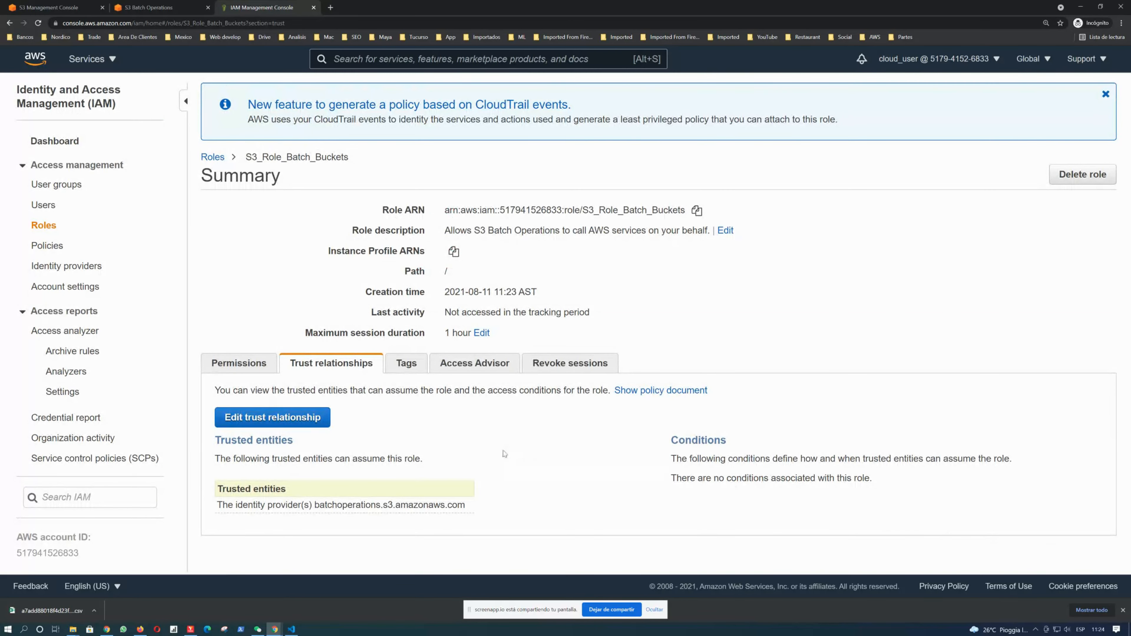
Review the trusted entities and the permissions of S3_Role_Batch_Buckets.
{"action": "left_click", "coordinate": [256, 366]}
{"action": "left_click", "coordinate": [341, 369]}
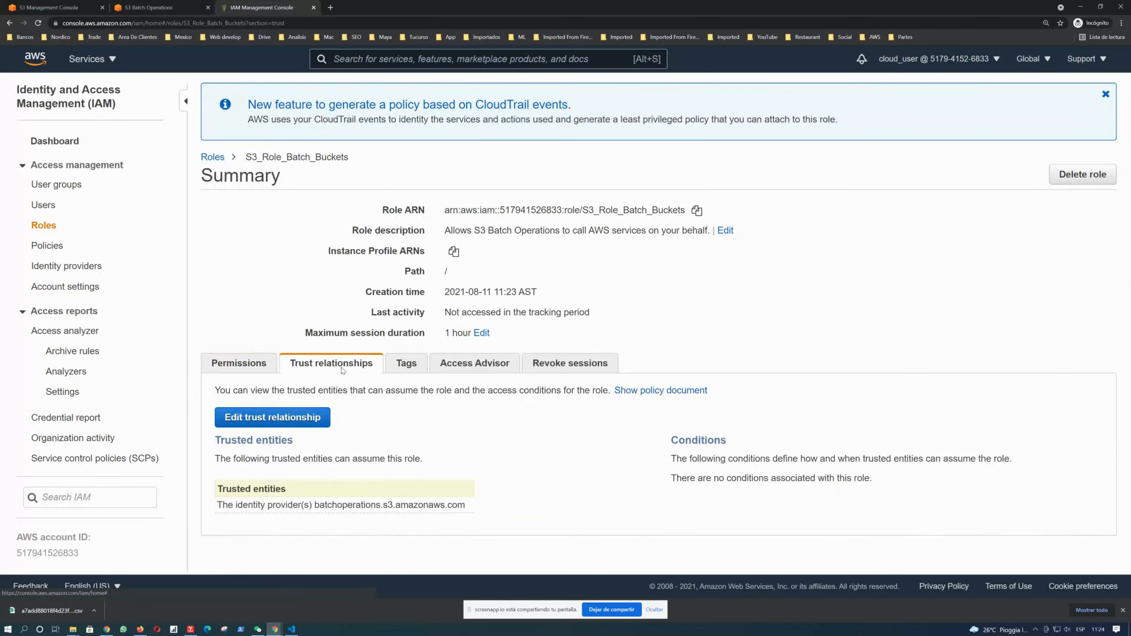
{"action": "left_click_drag", "start_coordinate": [248, 504], "coordinate": [468, 513]}
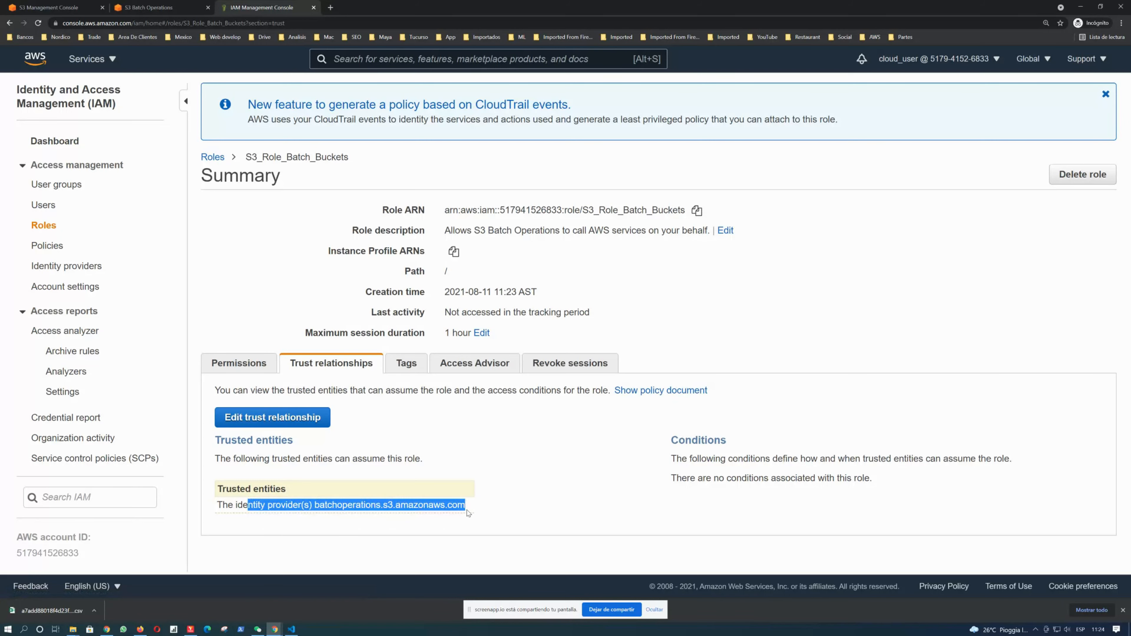
{"action": "left_click", "coordinate": [238, 364]}
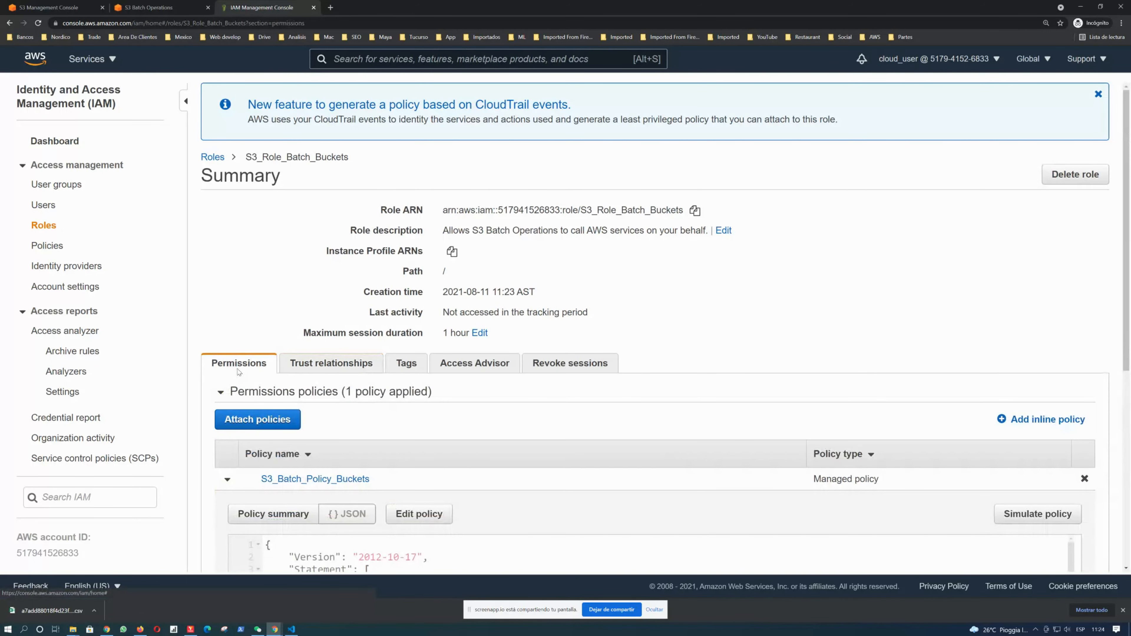
Assign the existing IAM role S3_Role_Batch_Buckets to the batch job and continue to the review stage.
{"action": "left_click", "coordinate": [149, 7]}
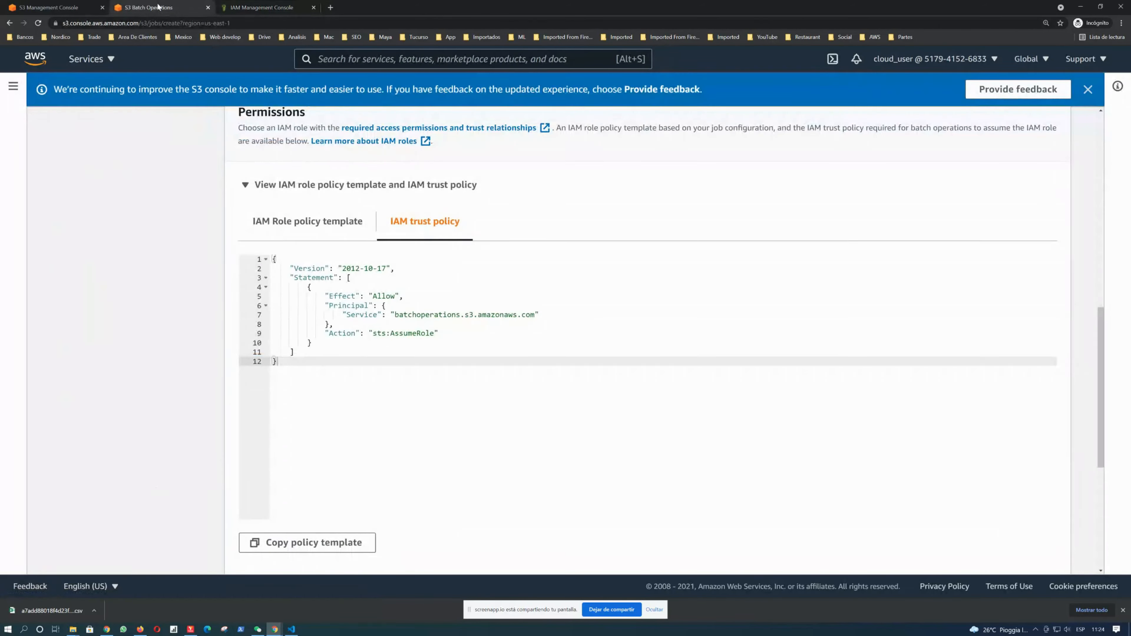
{"action": "scroll", "coordinate": [542, 371], "scroll_direction": "down", "scroll_amount": 3}
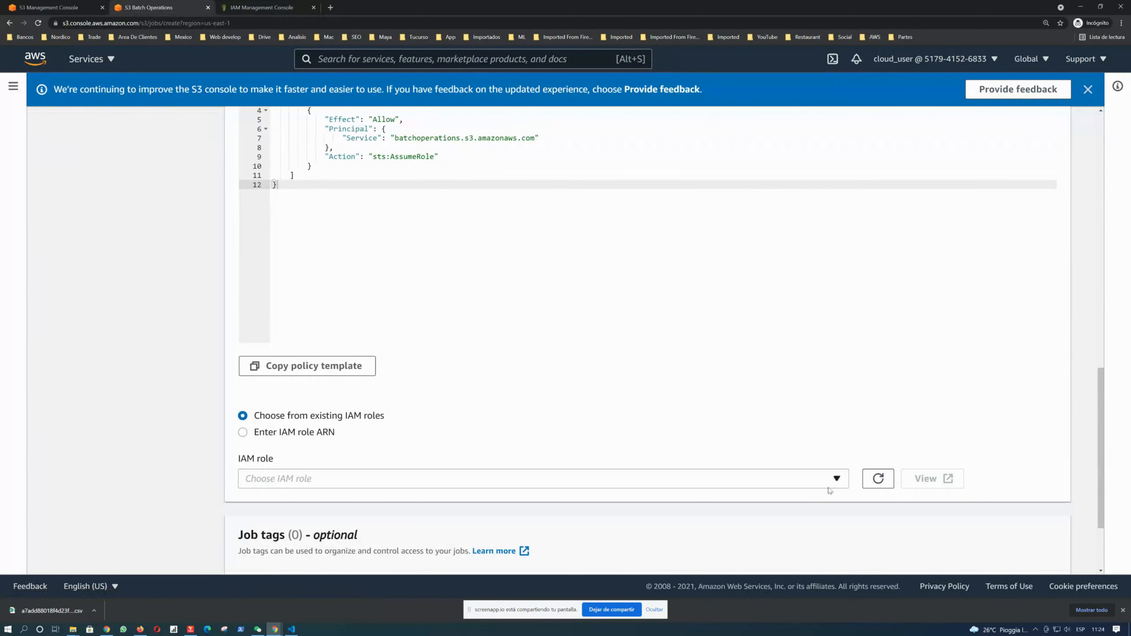
{"action": "left_click", "coordinate": [878, 478]}
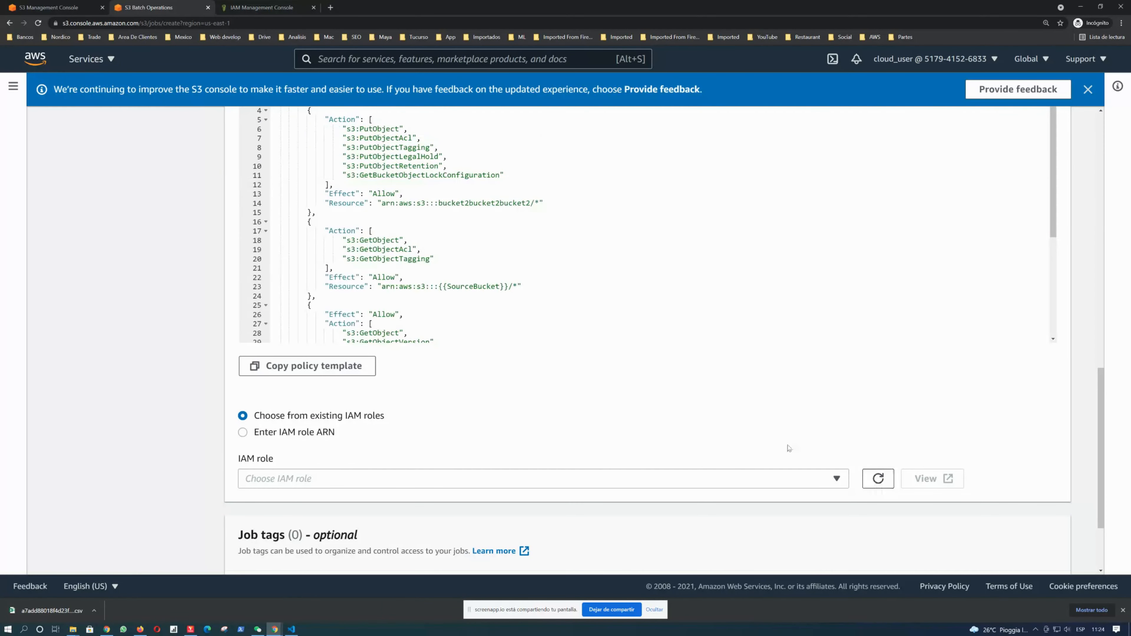
{"action": "left_click", "coordinate": [832, 484]}
{"action": "scroll", "coordinate": [644, 326], "scroll_direction": "down", "scroll_amount": 10}
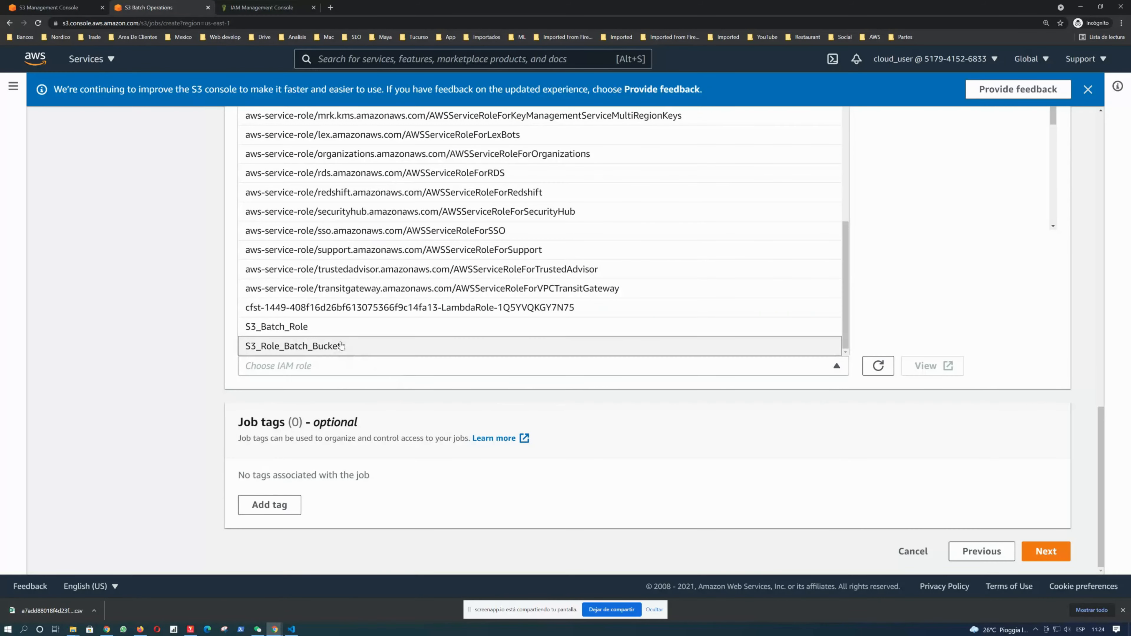
{"action": "left_click", "coordinate": [340, 347]}
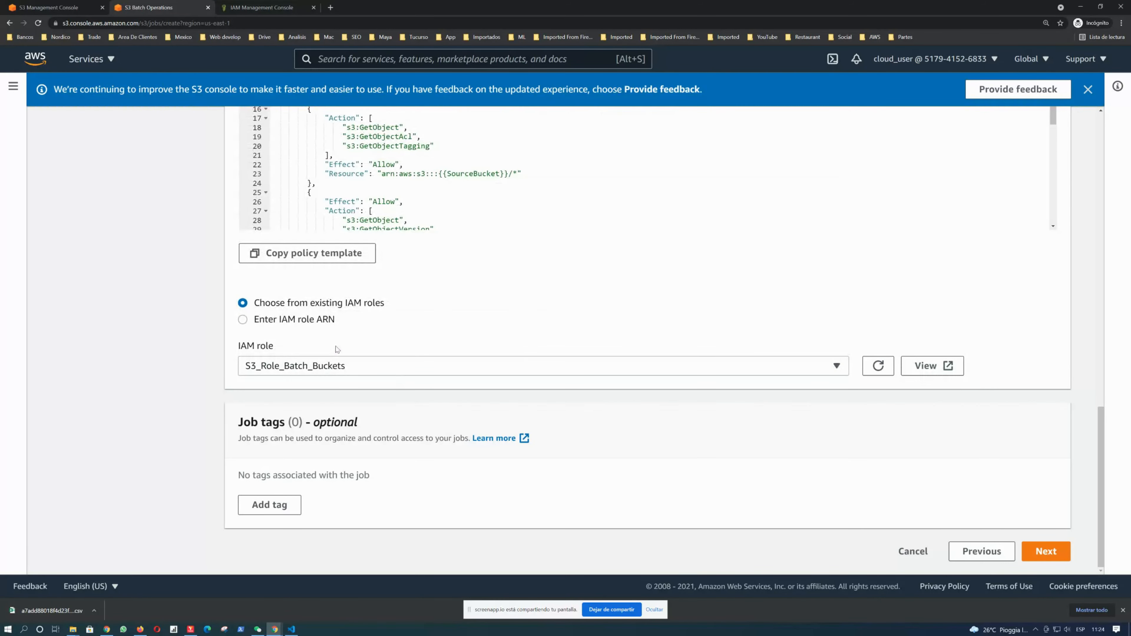
{"action": "scroll", "coordinate": [440, 341], "scroll_direction": "up", "scroll_amount": 5}
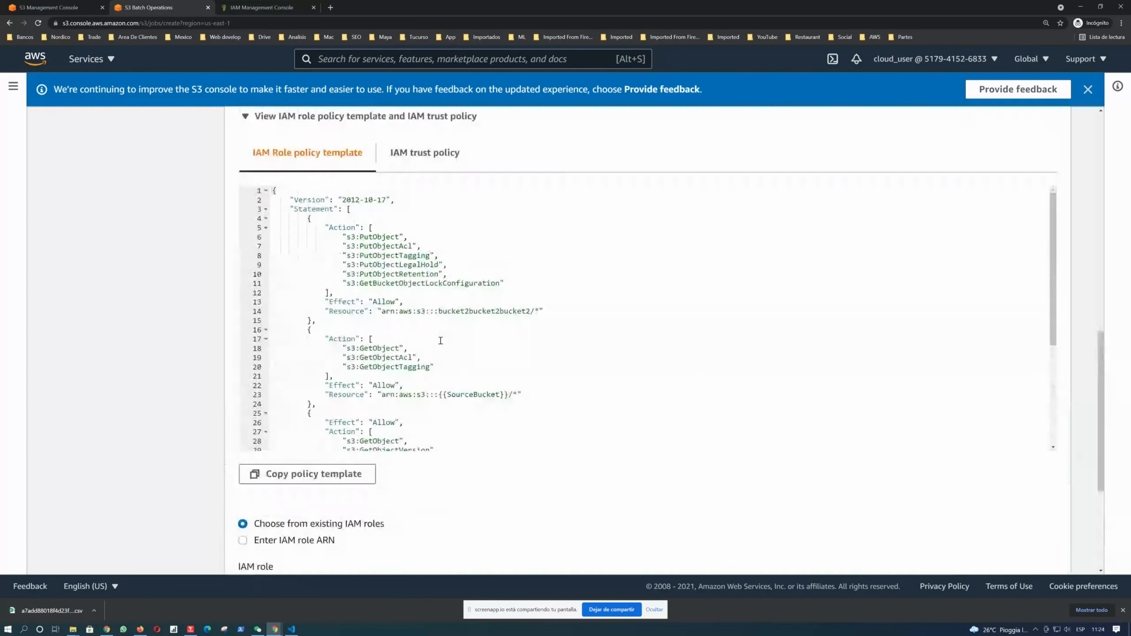
{"action": "scroll", "coordinate": [440, 340], "scroll_direction": "up", "scroll_amount": 2}
{"action": "scroll", "coordinate": [441, 341], "scroll_direction": "down", "scroll_amount": 10}
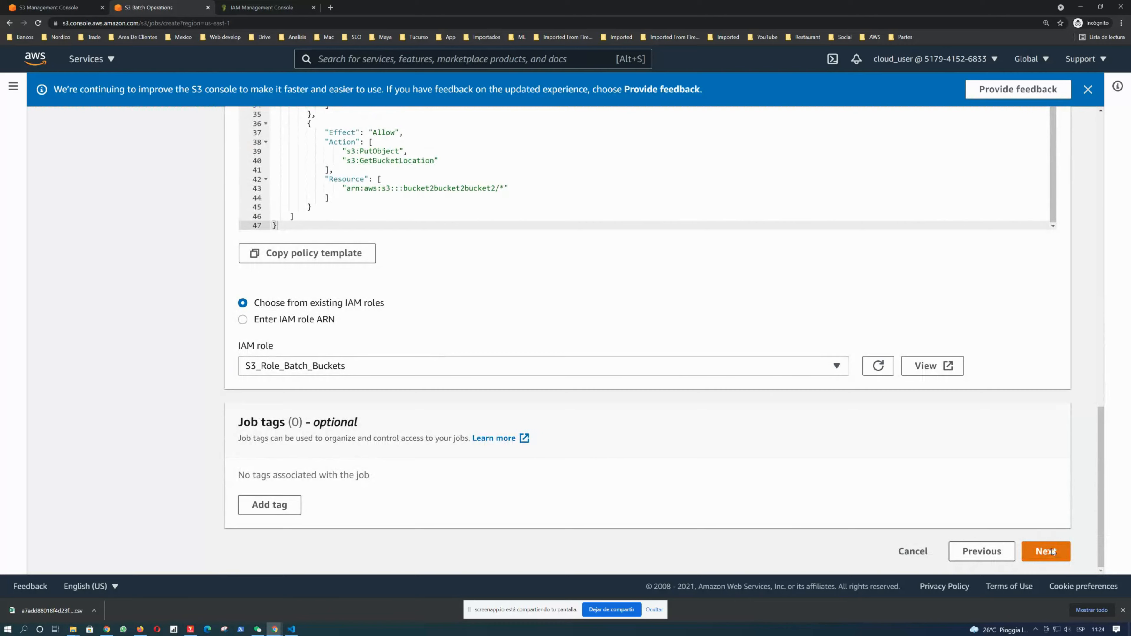
{"action": "left_click", "coordinate": [1052, 552]}
Review the batch job's region and manifest, copy operation, storage class, encryption, ACL, tags and metadata settings.
{"action": "left_click_drag", "start_coordinate": [232, 179], "coordinate": [305, 182]}
{"action": "left_click", "coordinate": [475, 374]}
{"action": "scroll", "coordinate": [480, 371], "scroll_direction": "down", "scroll_amount": 3}
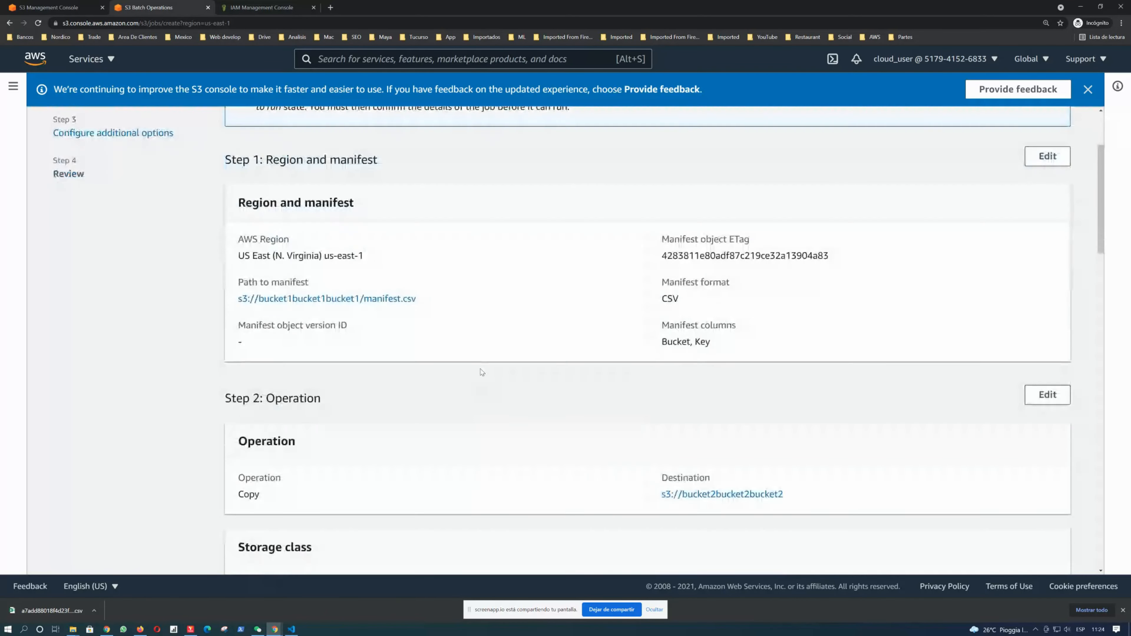
{"action": "scroll", "coordinate": [481, 372], "scroll_direction": "down", "scroll_amount": 5}
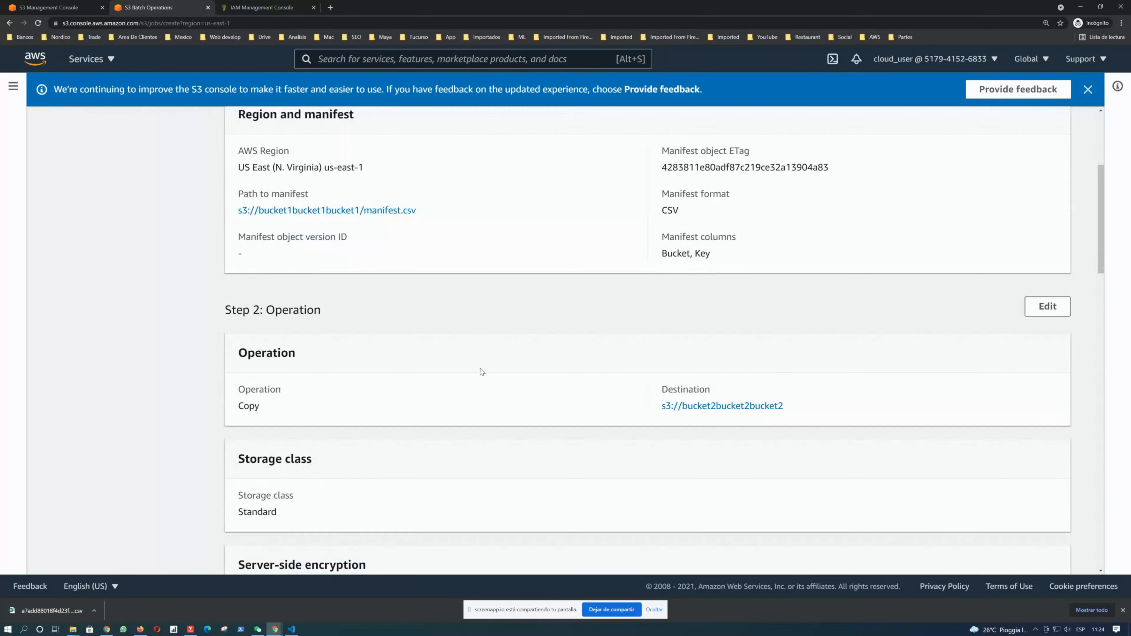
{"action": "scroll", "coordinate": [481, 371], "scroll_direction": "down", "scroll_amount": 8}
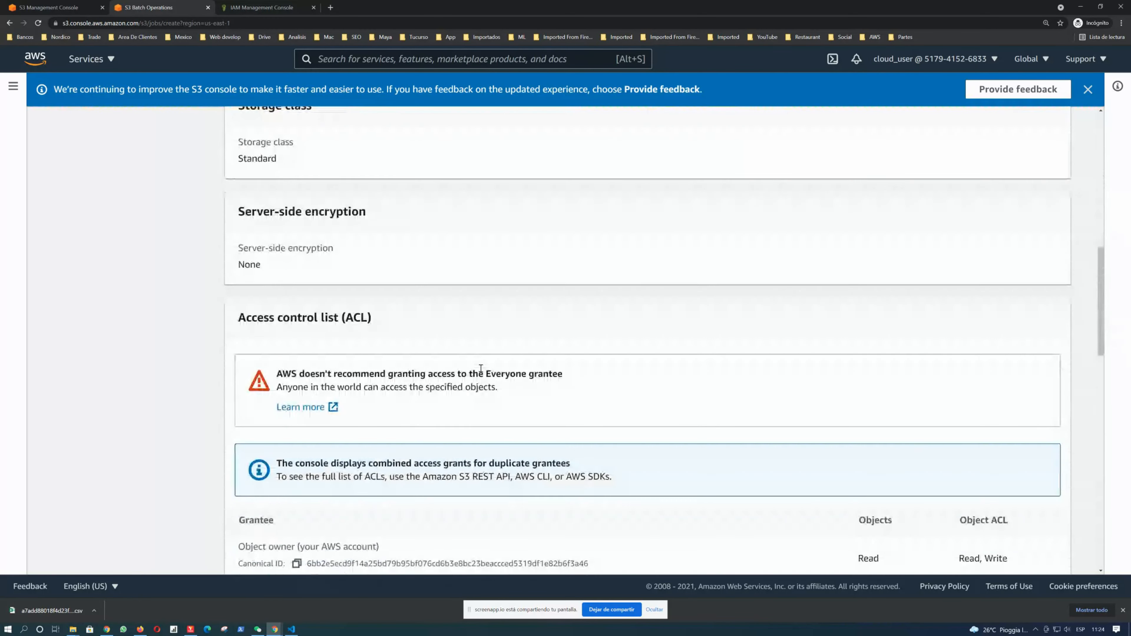
{"action": "scroll", "coordinate": [482, 371], "scroll_direction": "down", "scroll_amount": 15}
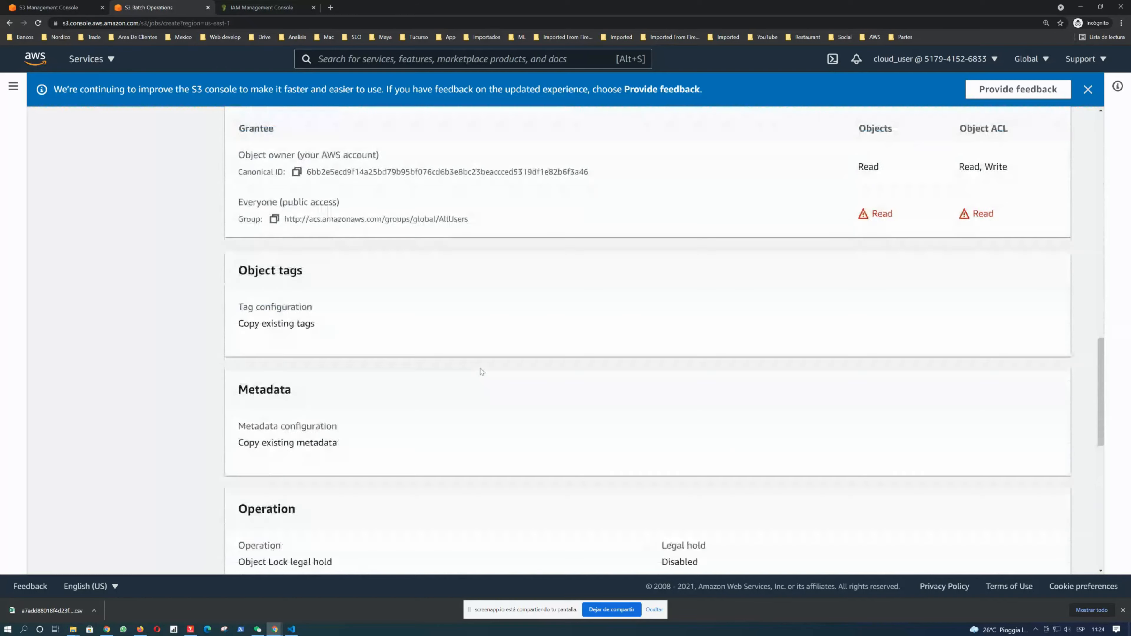
{"action": "scroll", "coordinate": [485, 374], "scroll_direction": "down", "scroll_amount": 2}
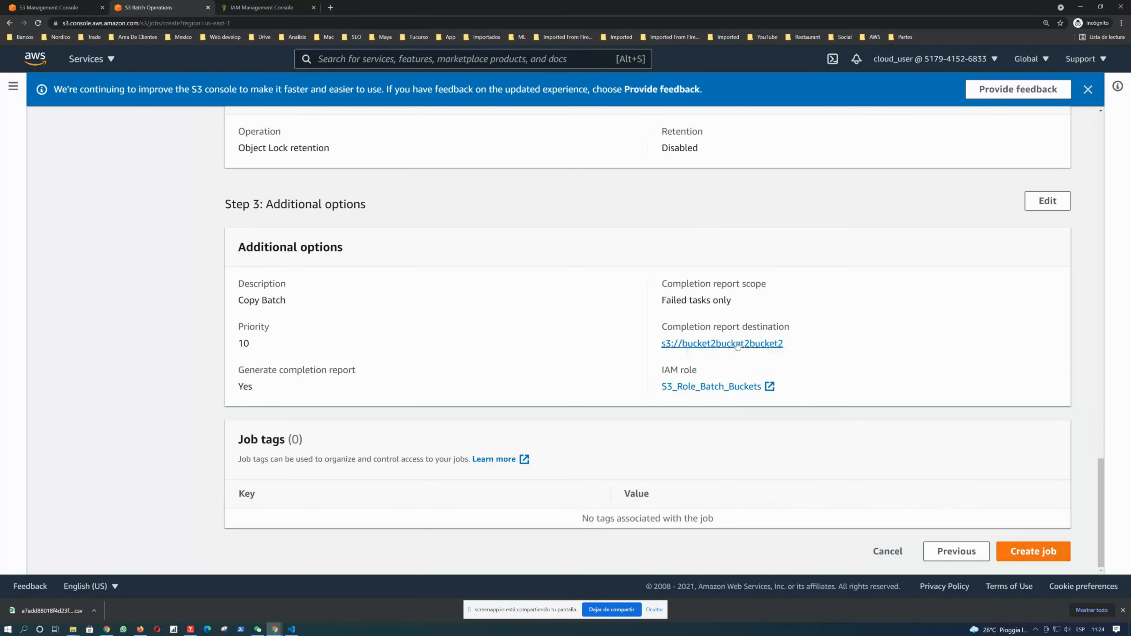
Check the job's description, priority, completion report destination and IAM role, and create the job.
{"action": "left_click_drag", "start_coordinate": [668, 326], "coordinate": [785, 344]}
{"action": "left_click_drag", "start_coordinate": [670, 370], "coordinate": [720, 374]}
{"action": "left_click", "coordinate": [359, 365]}
{"action": "left_click_drag", "start_coordinate": [237, 281], "coordinate": [310, 371]}
{"action": "left_click", "coordinate": [384, 380]}
{"action": "left_click", "coordinate": [1031, 557]}
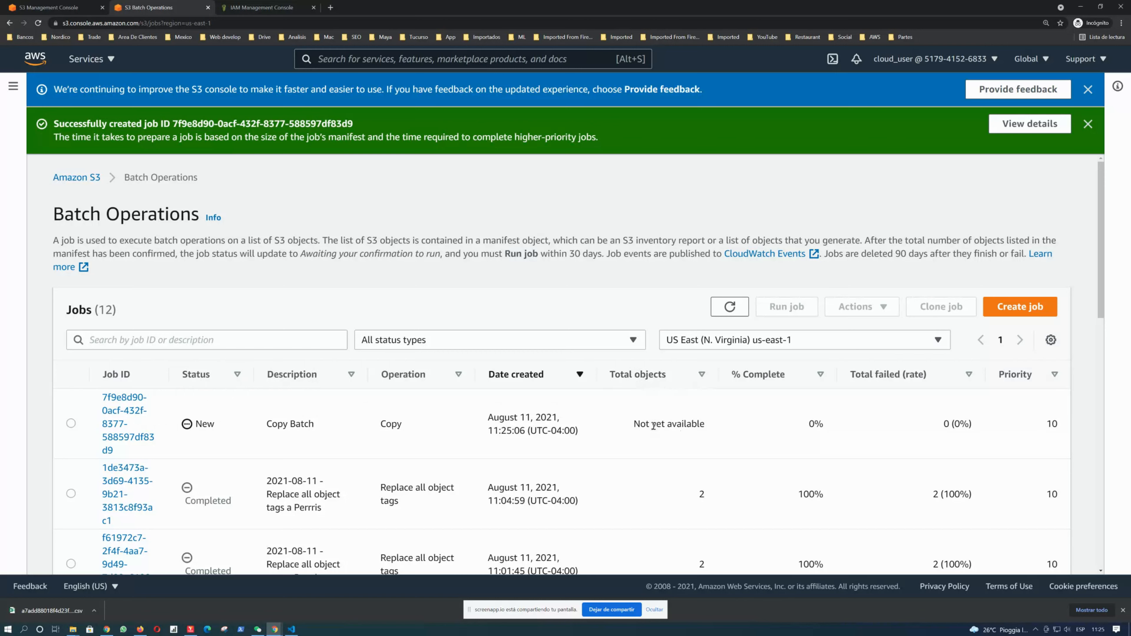
Refresh the Batch Operations job list and check the status of the Copy Batch job.
{"action": "left_click", "coordinate": [730, 307]}
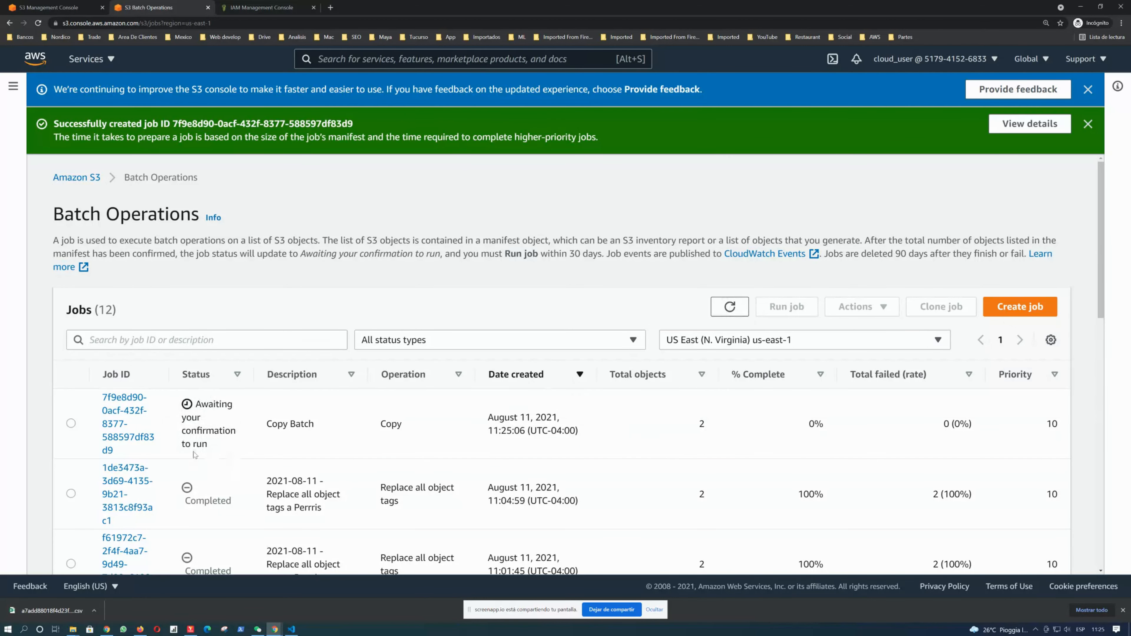
{"action": "left_click_drag", "start_coordinate": [266, 425], "coordinate": [319, 427]}
{"action": "left_click", "coordinate": [331, 444]}
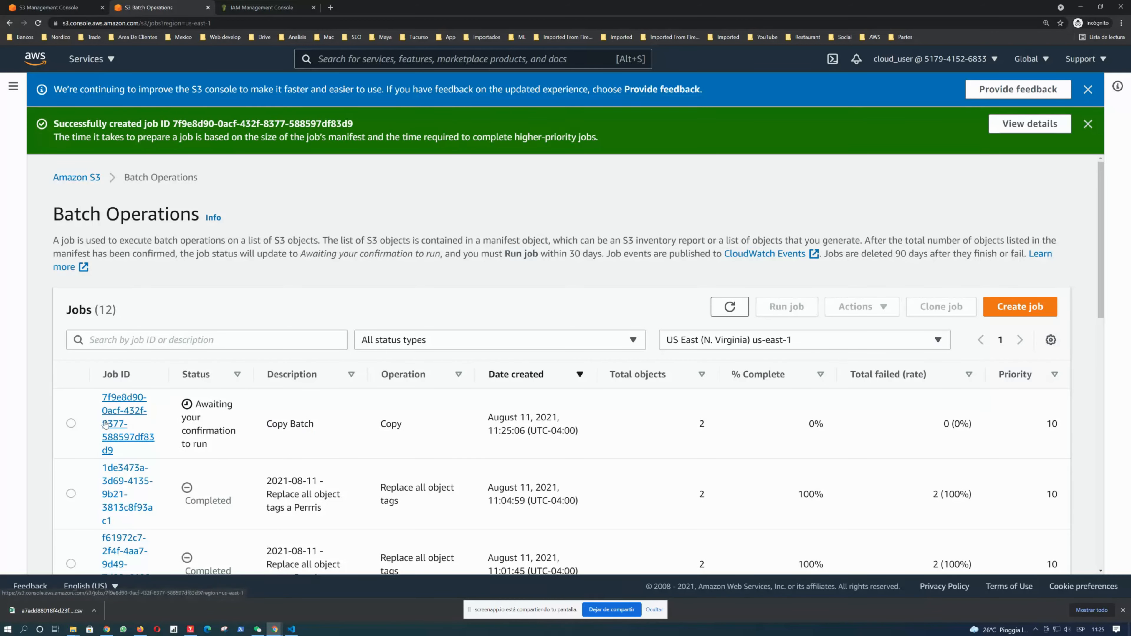
Open the Copy Batch job, review its run details and confirm running it.
{"action": "left_click", "coordinate": [107, 426]}
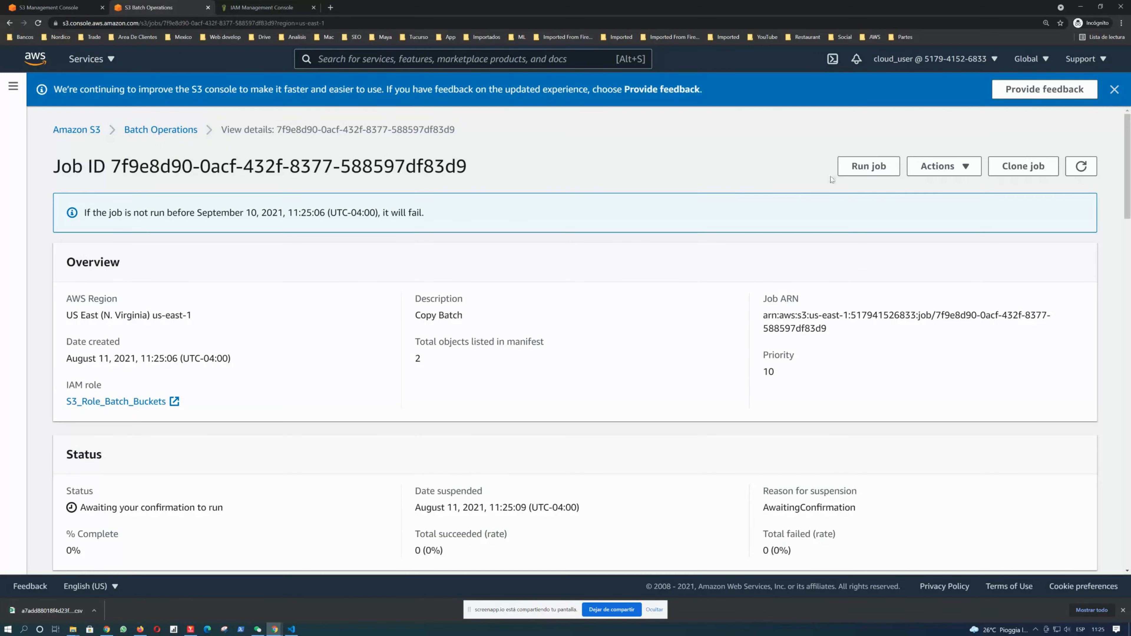
{"action": "left_click", "coordinate": [869, 166]}
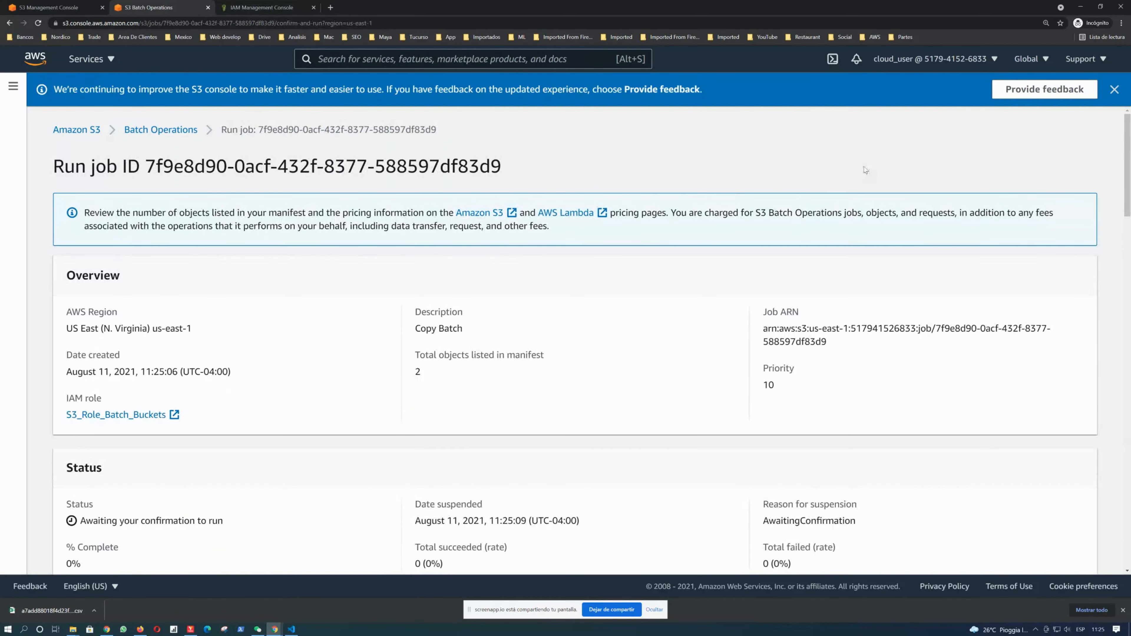
{"action": "left_click_drag", "start_coordinate": [85, 212], "coordinate": [313, 214]}
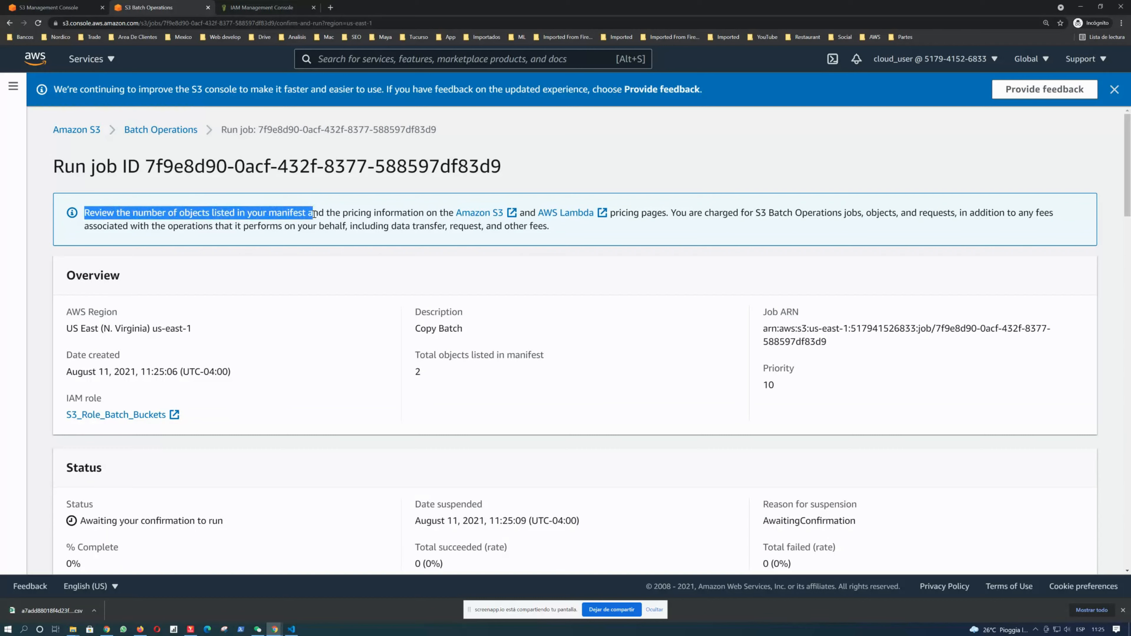
{"action": "scroll", "coordinate": [731, 357], "scroll_direction": "down", "scroll_amount": 20}
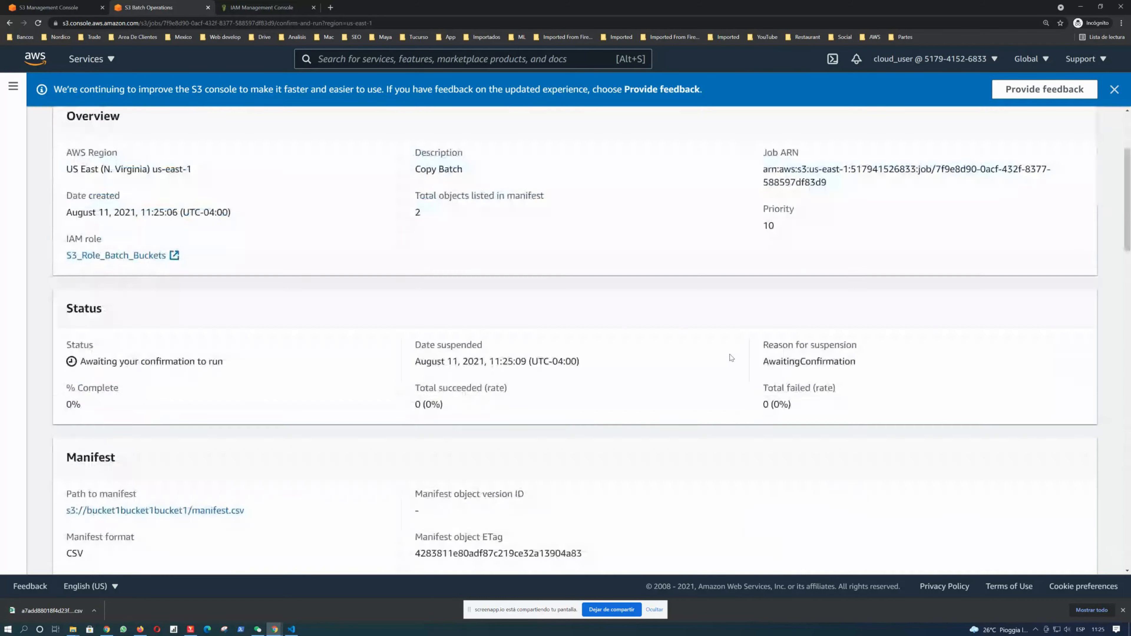
{"action": "scroll", "coordinate": [730, 357], "scroll_direction": "down", "scroll_amount": 10}
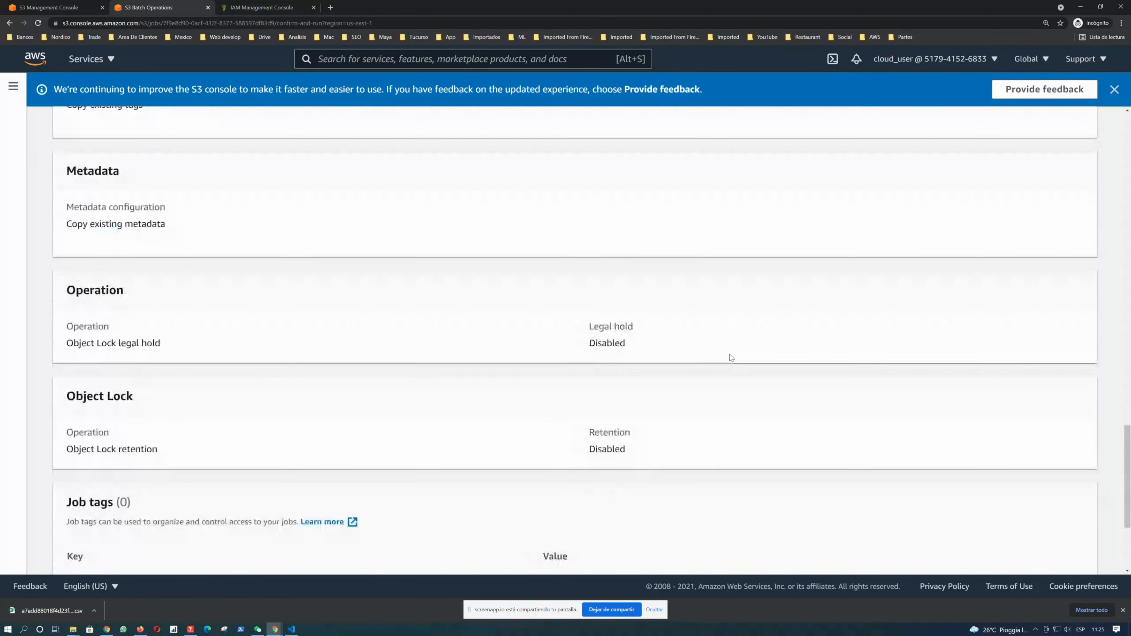
{"action": "left_click", "coordinate": [1064, 542]}
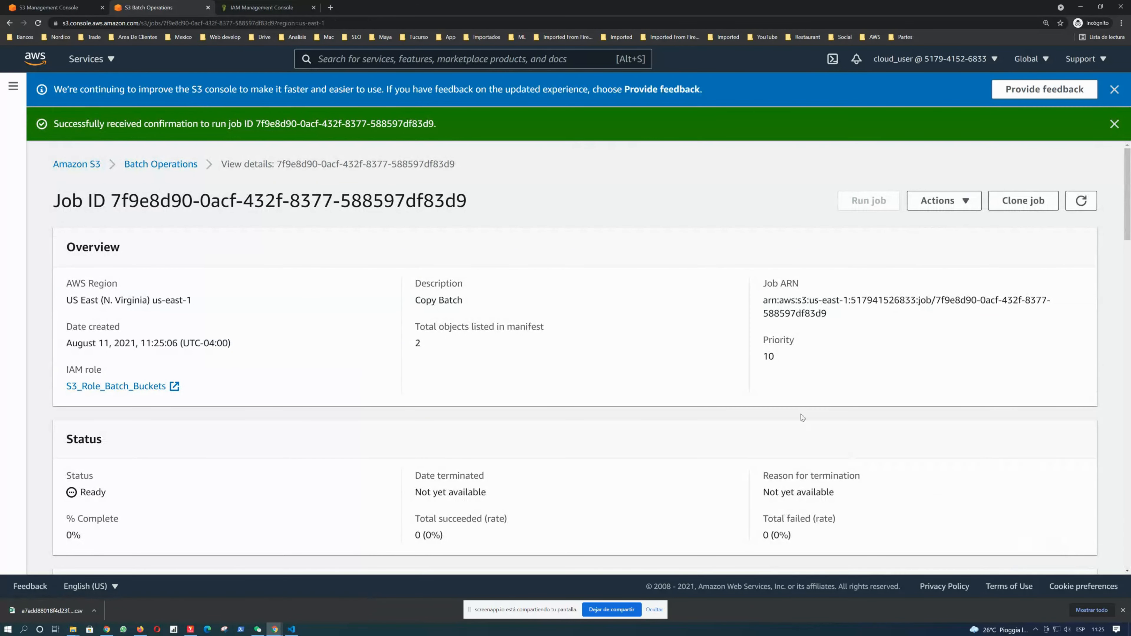
Return to the Batch Operations job list and refresh it to follow the Copy Batch job's status.
{"action": "left_click", "coordinate": [174, 165]}
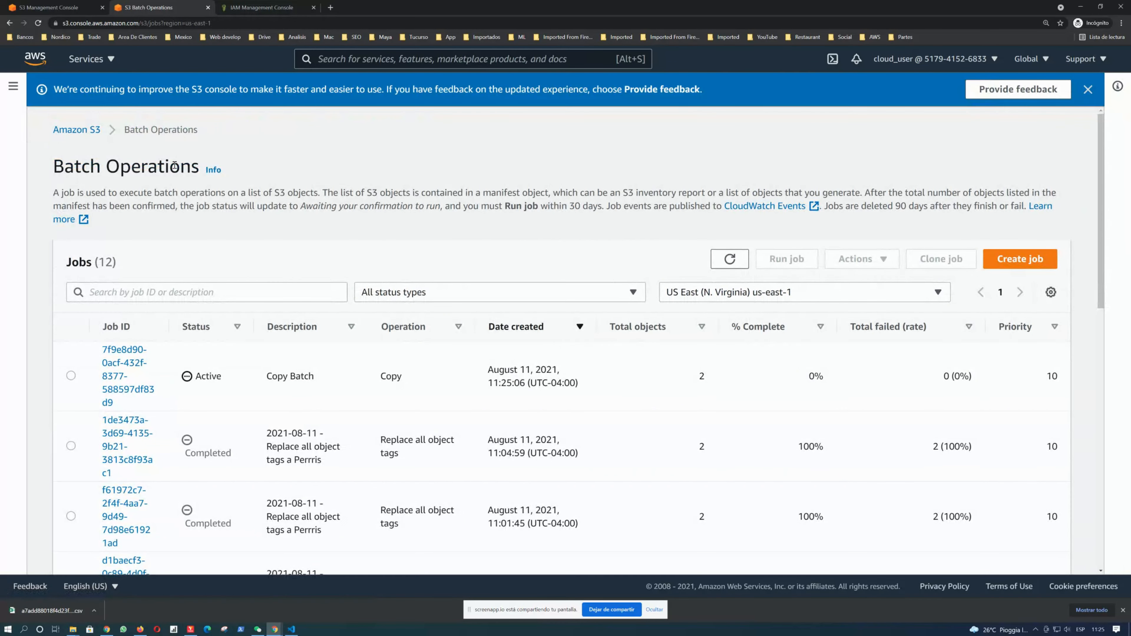
{"action": "double_click", "coordinate": [208, 377]}
{"action": "left_click", "coordinate": [253, 370]}
{"action": "left_click", "coordinate": [730, 259]}
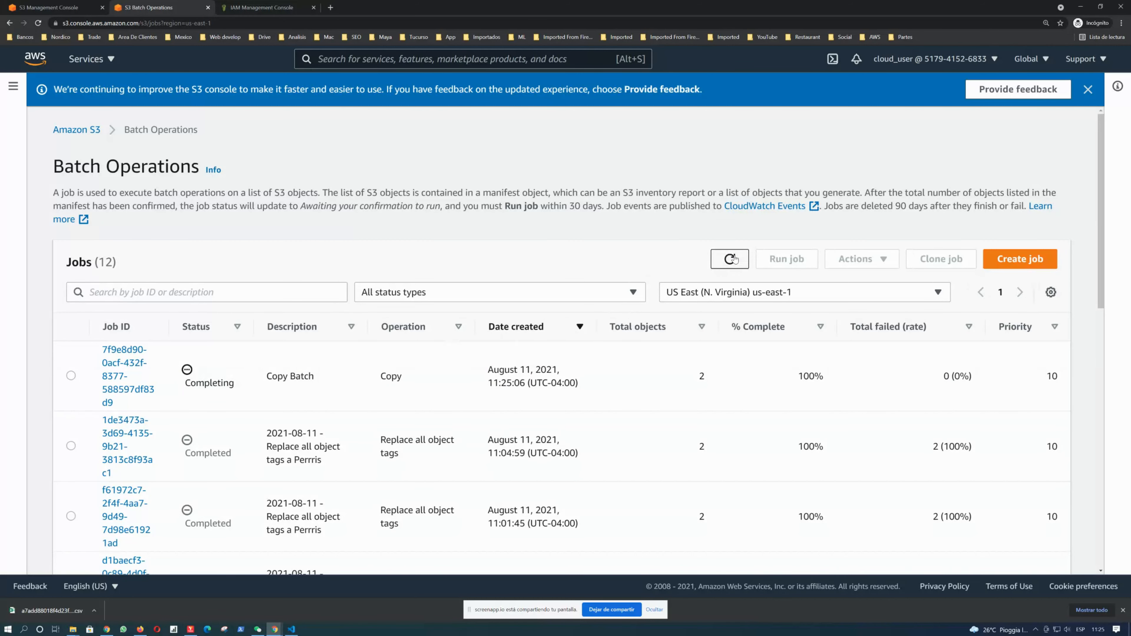
{"action": "left_click_drag", "start_coordinate": [177, 373], "coordinate": [239, 391]}
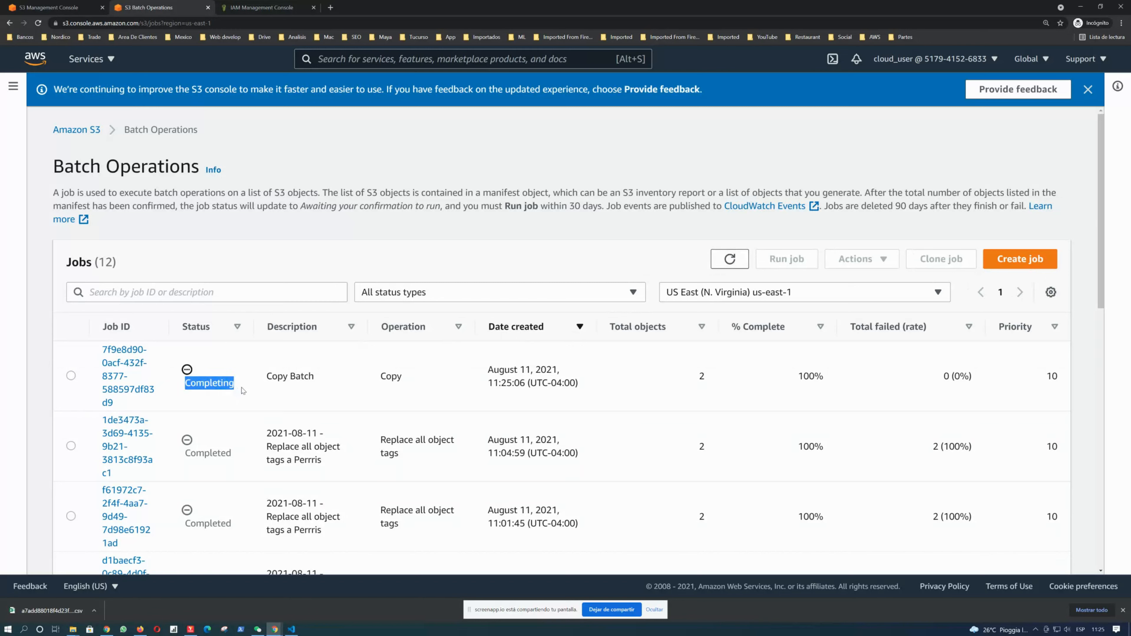
{"action": "left_click", "coordinate": [730, 260]}
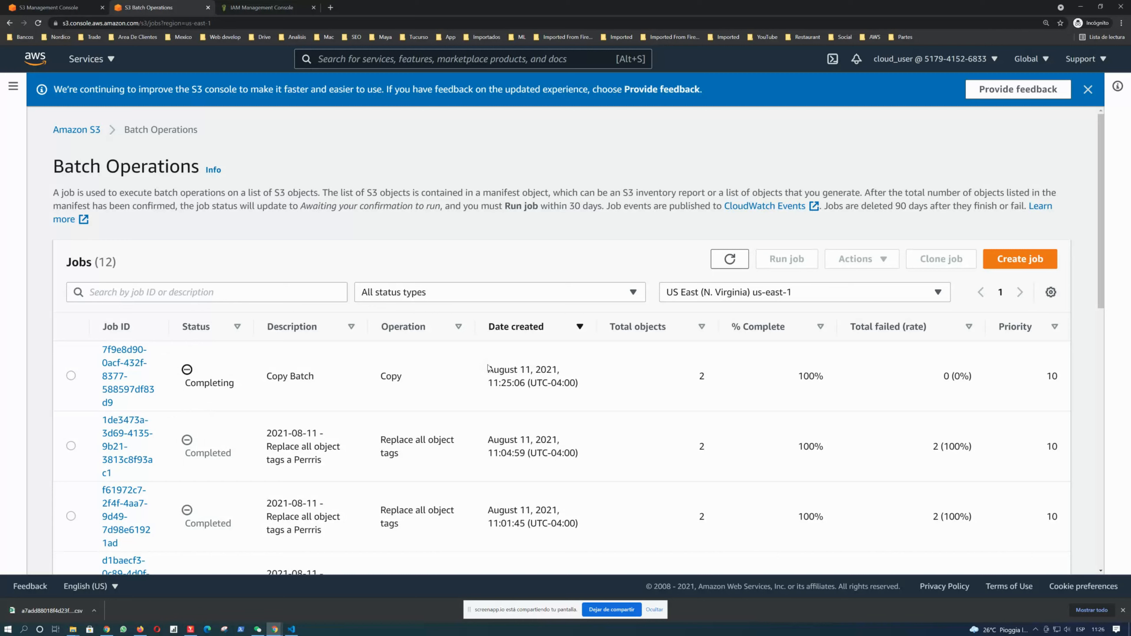
Check the Copy Batch job's creation date and failure rate, refreshing the list until the job finishes.
{"action": "left_click_drag", "start_coordinate": [489, 368], "coordinate": [587, 384]}
{"action": "left_click", "coordinate": [593, 382]}
{"action": "left_click", "coordinate": [729, 259]}
{"action": "left_click_drag", "start_coordinate": [941, 378], "coordinate": [974, 380]}
{"action": "left_click", "coordinate": [727, 268]}
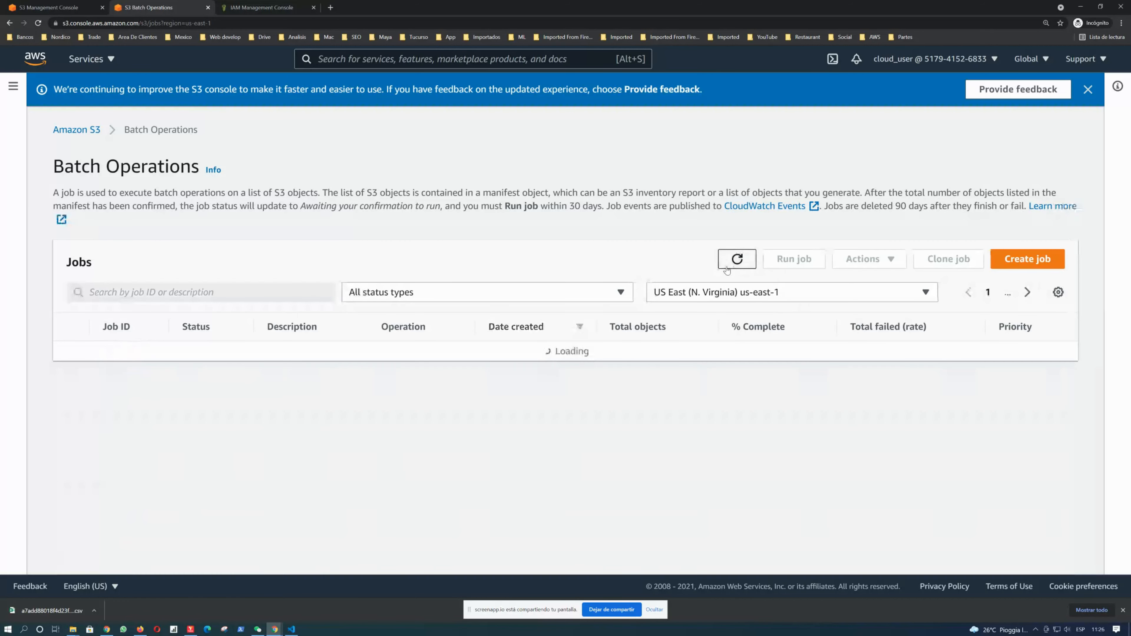
{"action": "left_click_drag", "start_coordinate": [229, 362], "coordinate": [237, 388]}
{"action": "left_click", "coordinate": [205, 365]}
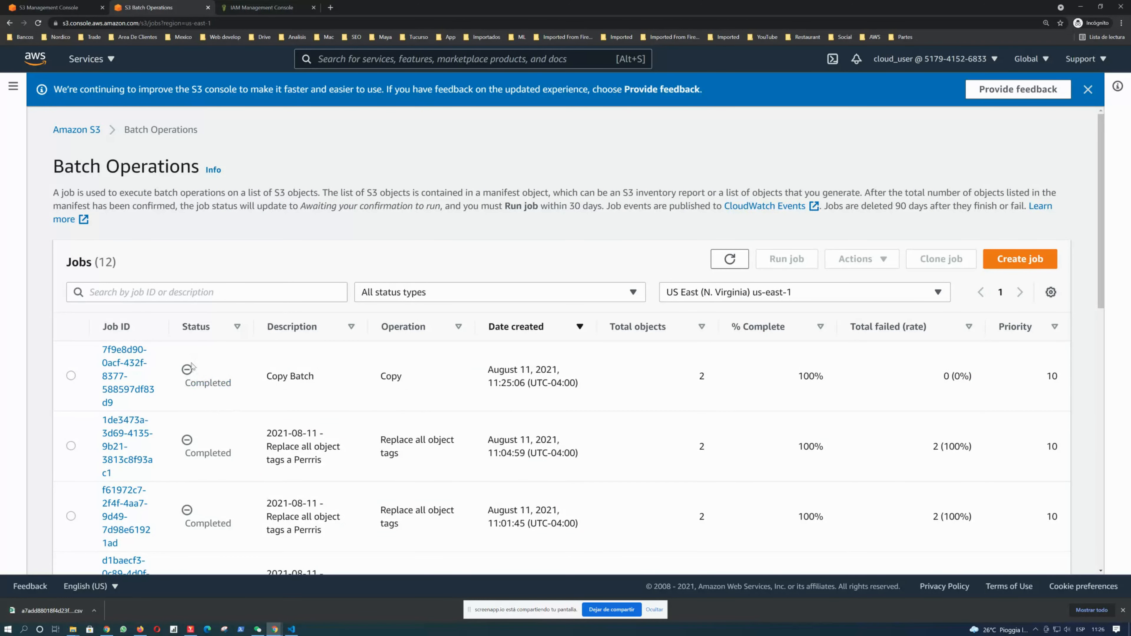
Open bucket2bucket2bucket2 from the refreshed bucket list and inspect its objects and the contents of the job report folder.
{"action": "left_click", "coordinate": [49, 7]}
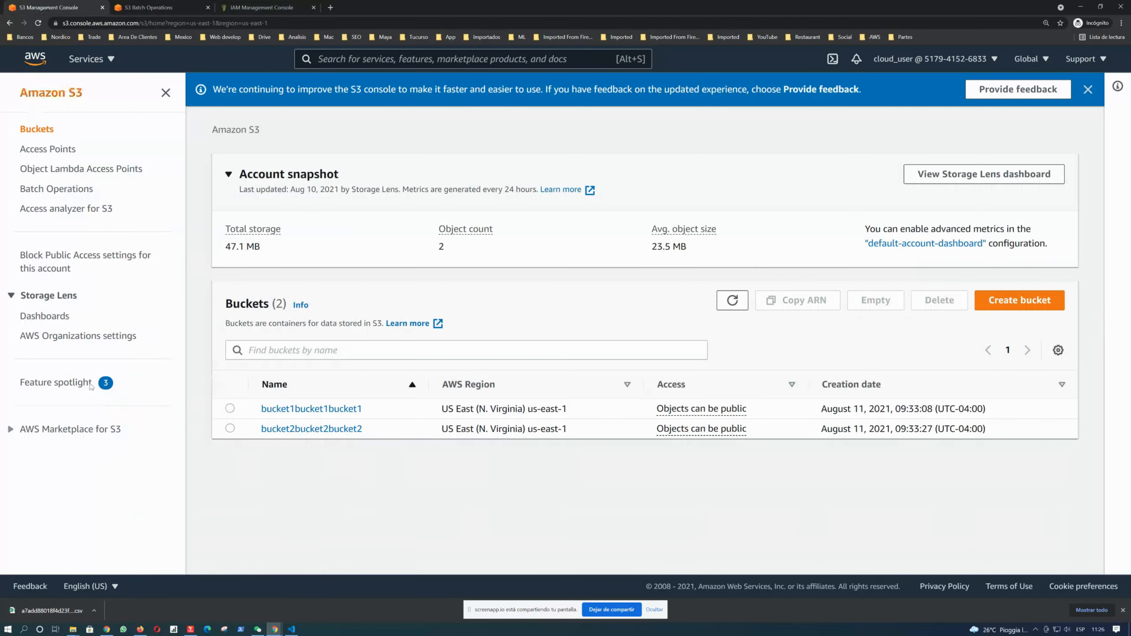
{"action": "left_click", "coordinate": [732, 303]}
{"action": "left_click", "coordinate": [732, 303]}
{"action": "left_click", "coordinate": [355, 429]}
{"action": "left_click", "coordinate": [237, 332]}
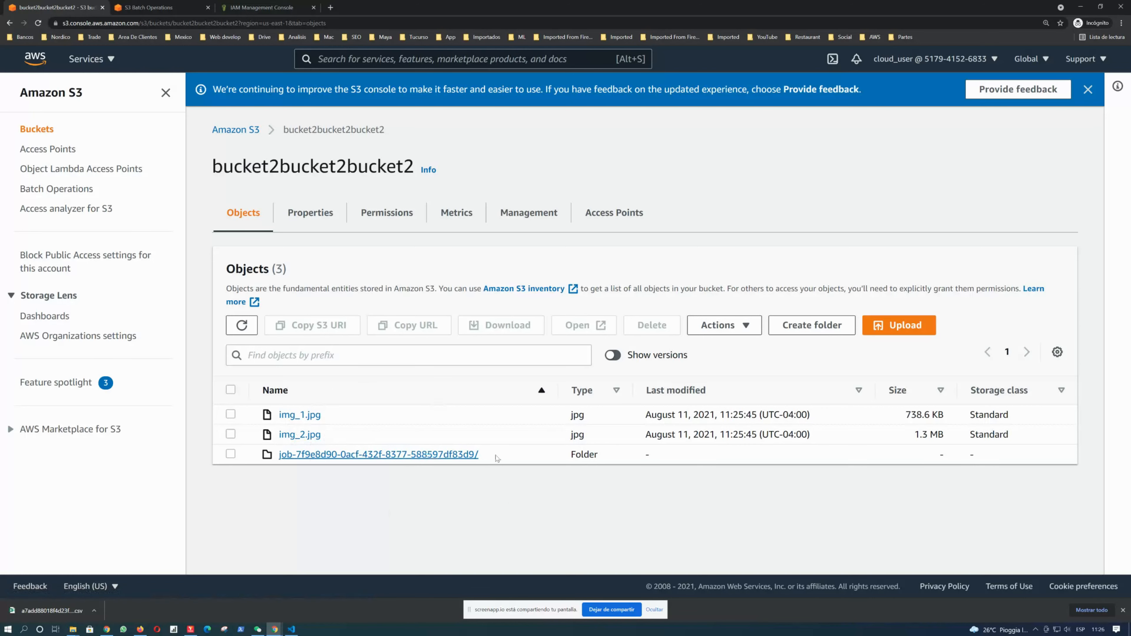
{"action": "left_click", "coordinate": [469, 455]}
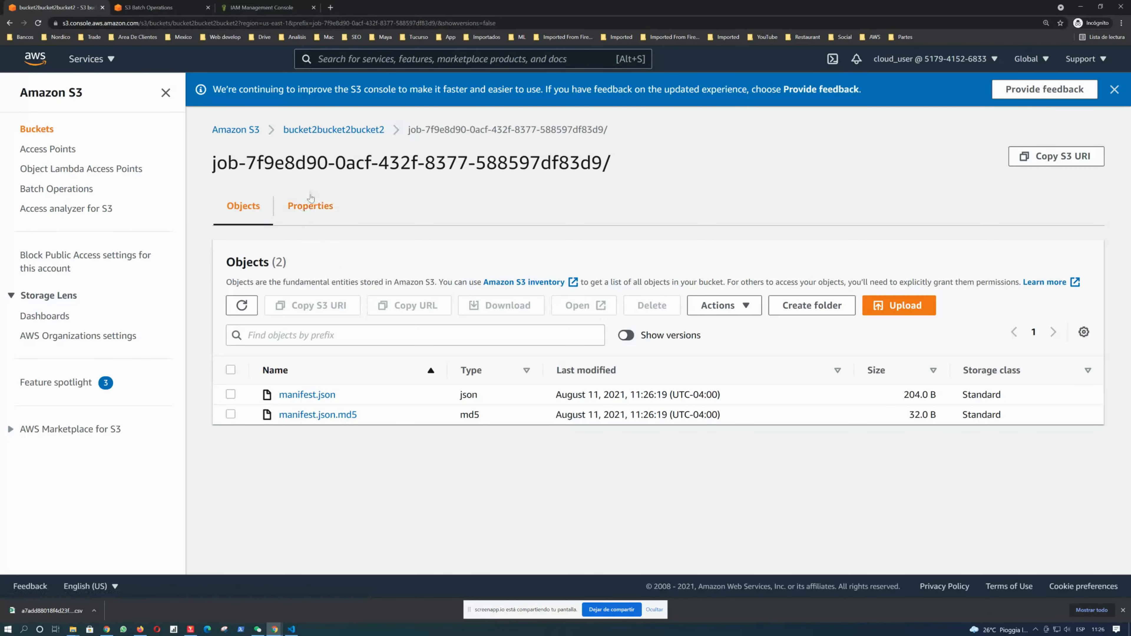
{"action": "left_click", "coordinate": [333, 130]}
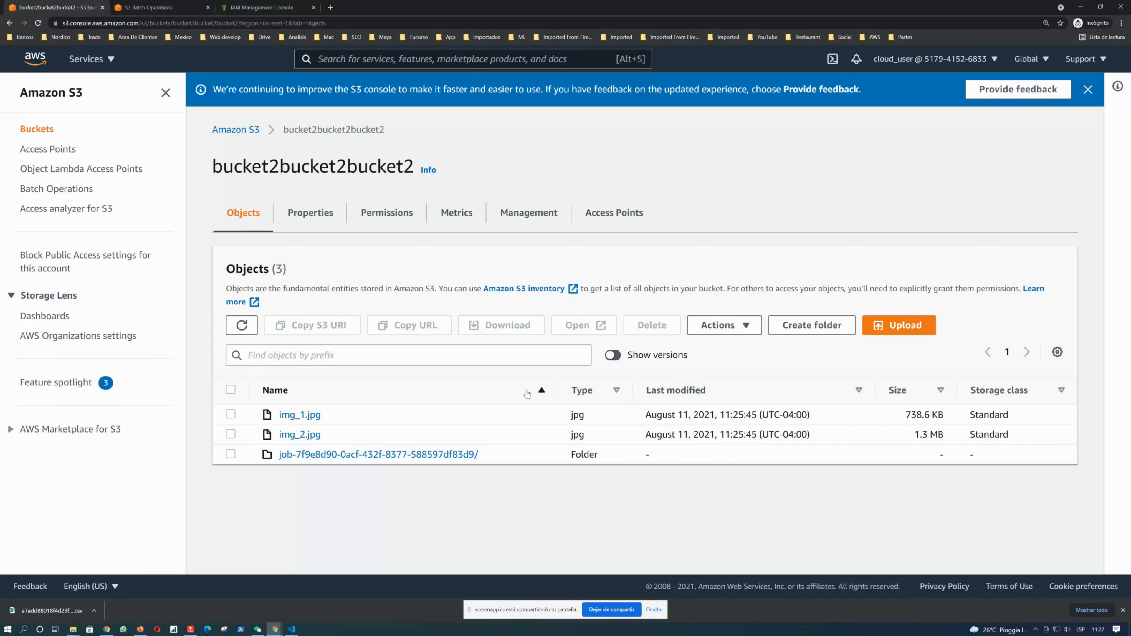
View img_1.jpg through its object URL, look over its properties and return to the objects of bucket2bucket2bucket2.
{"action": "left_click", "coordinate": [288, 416]}
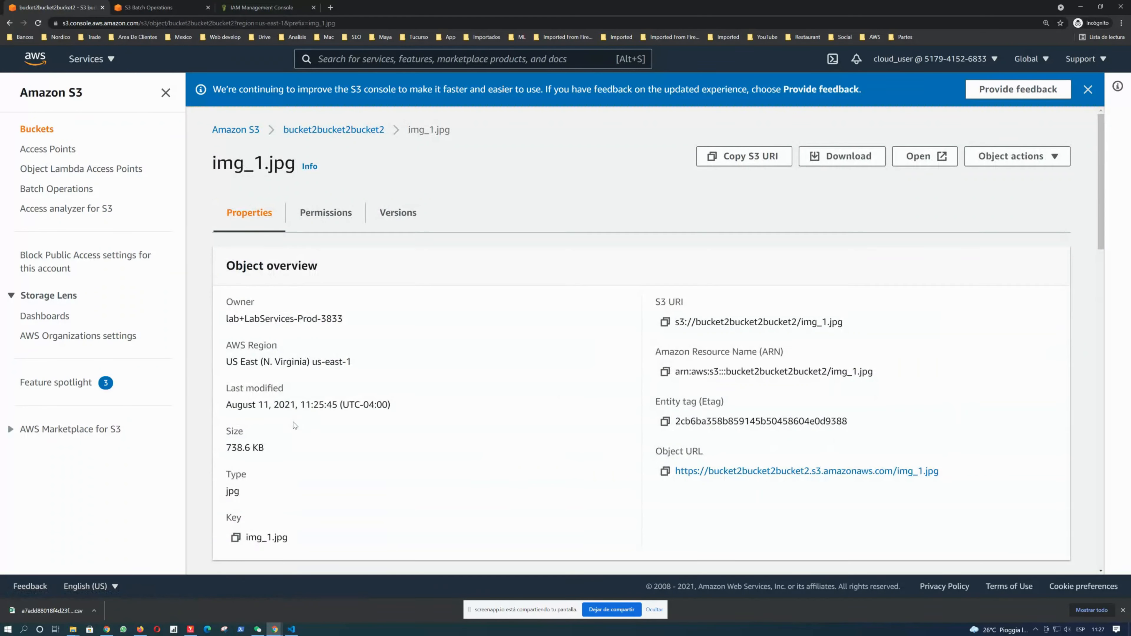
{"action": "left_click", "coordinate": [784, 472]}
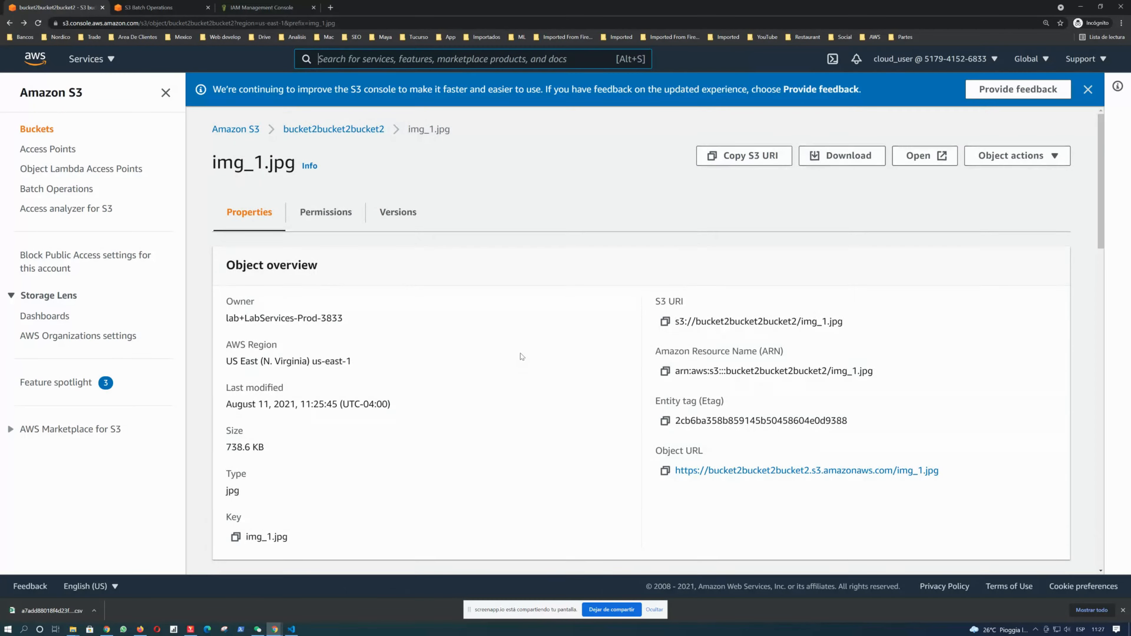
{"action": "scroll", "coordinate": [521, 354], "scroll_direction": "down", "scroll_amount": 2}
{"action": "scroll", "coordinate": [425, 356], "scroll_direction": "down", "scroll_amount": 8}
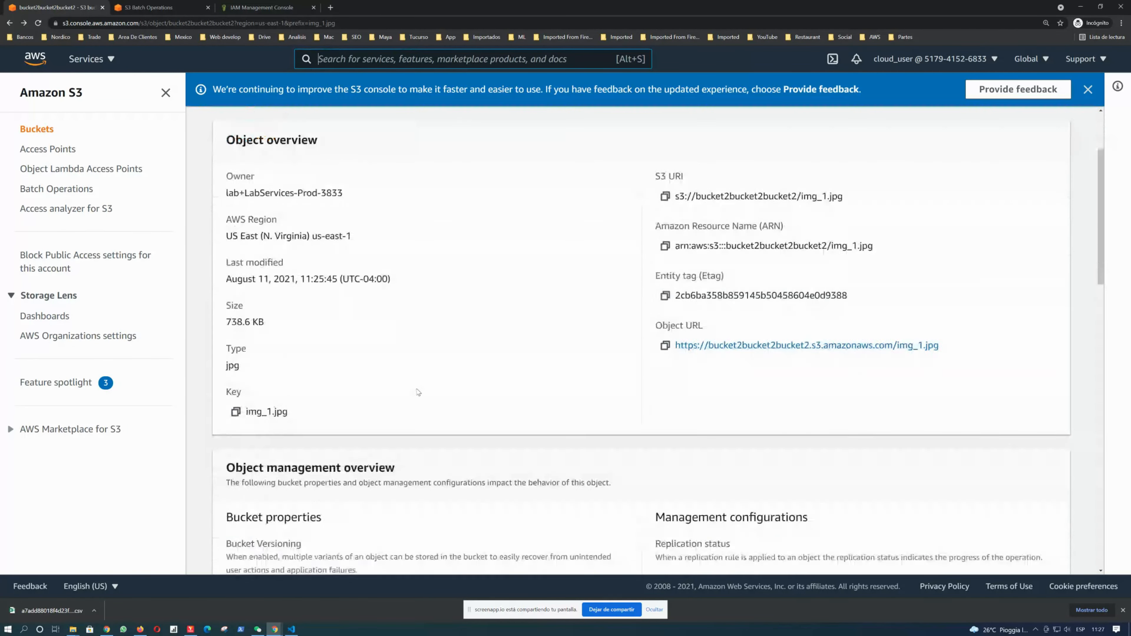
{"action": "scroll", "coordinate": [418, 389], "scroll_direction": "up", "scroll_amount": 10}
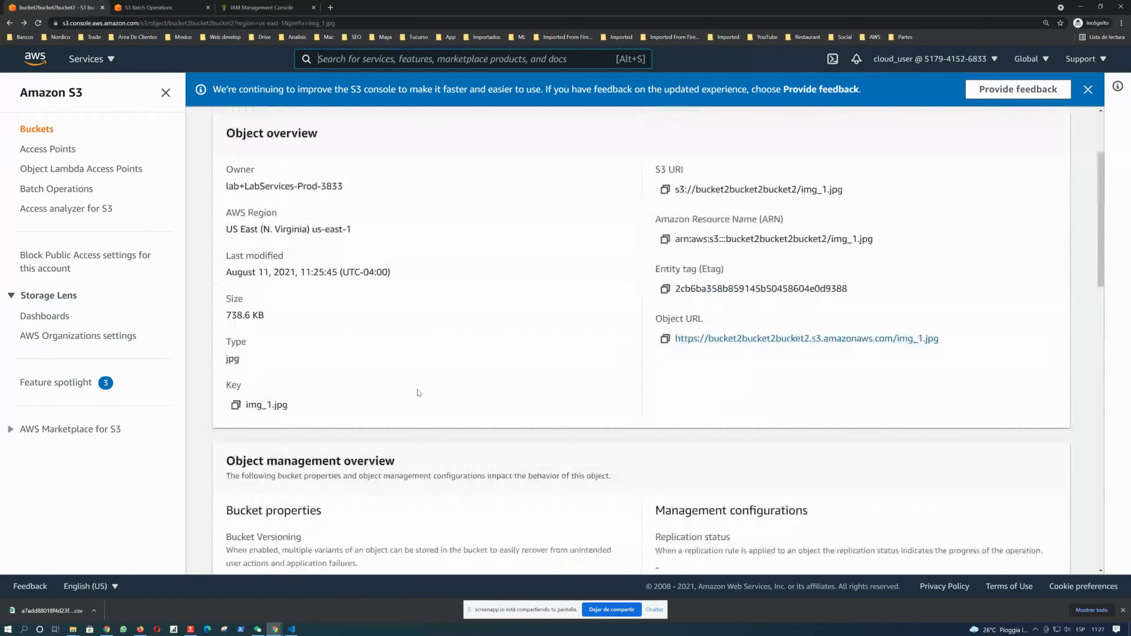
{"action": "left_click", "coordinate": [315, 130]}
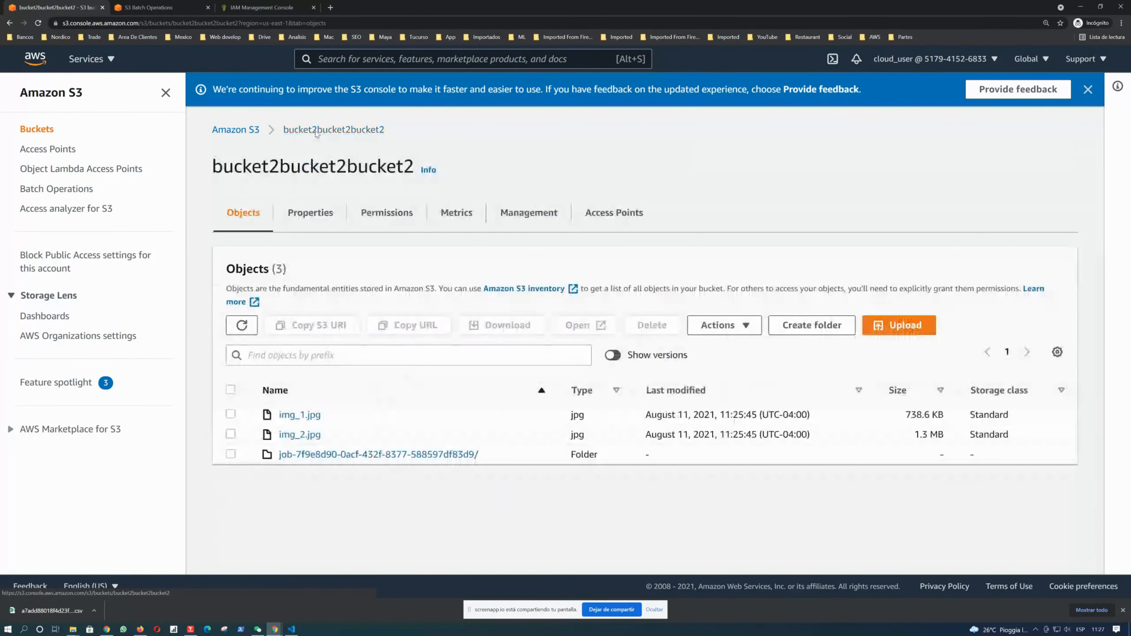